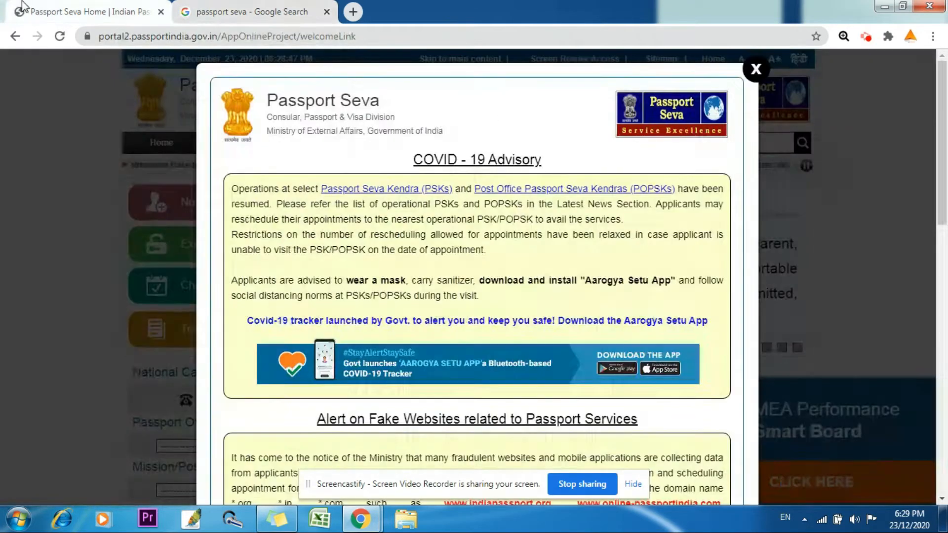
- Close the Google search page and dismiss the COVID-19 advisory and MEA Performance Smart Board pop-ups on the Passport Seva home page
left_click(124, 12)
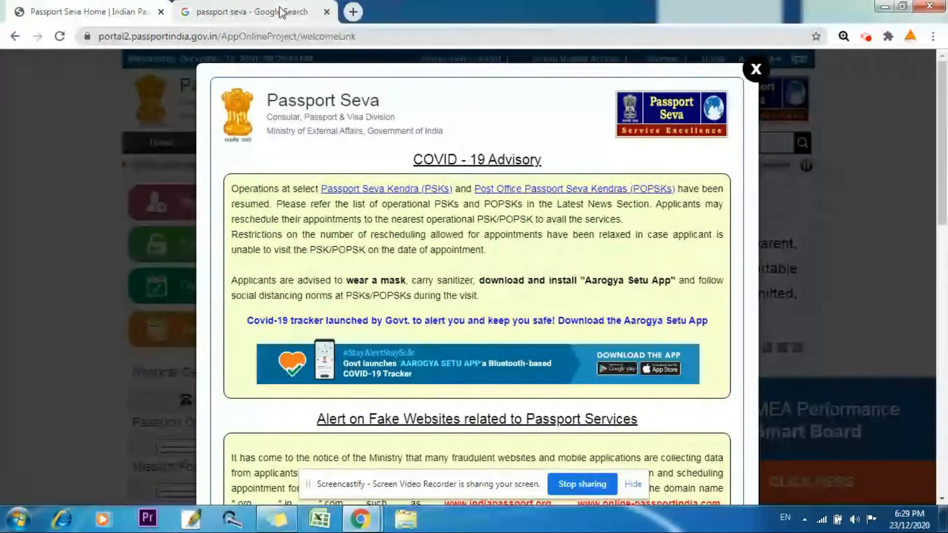
left_click(326, 12)
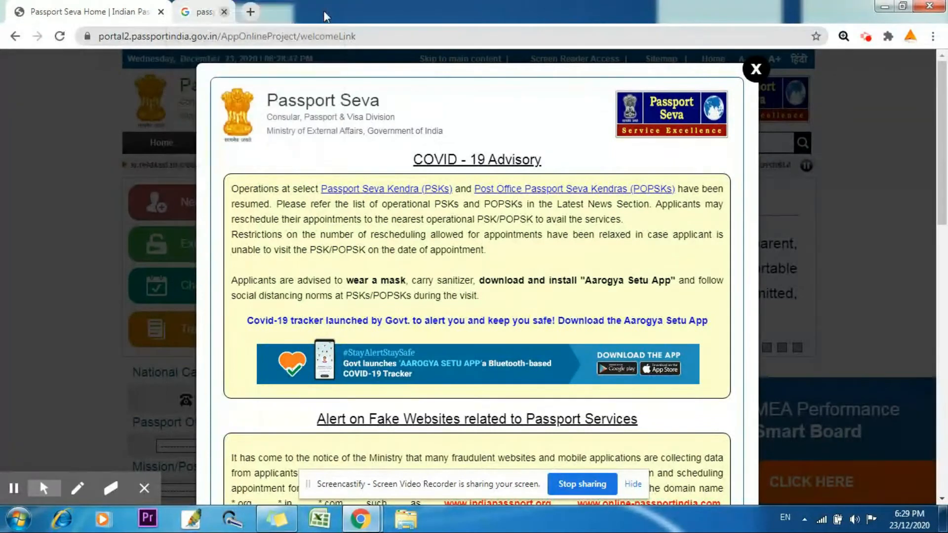
left_click(758, 73)
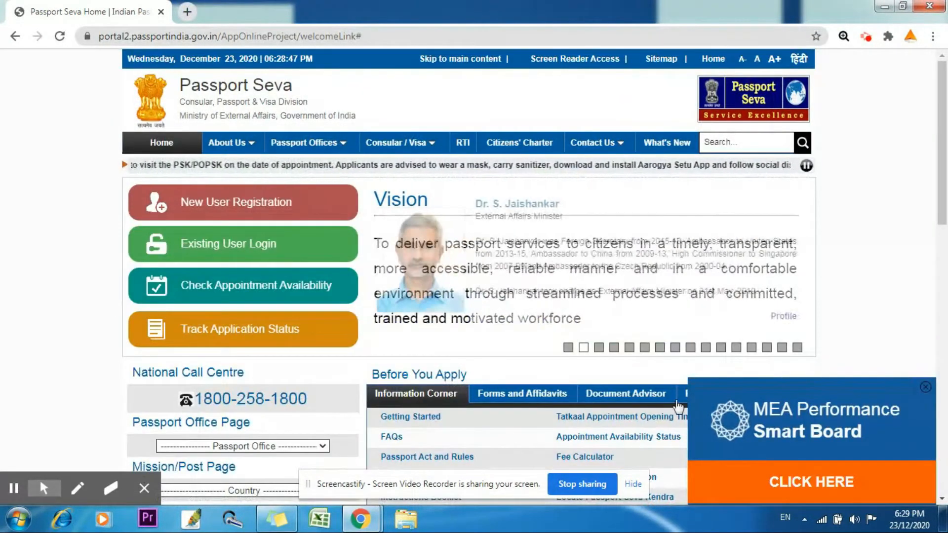
left_click(926, 387)
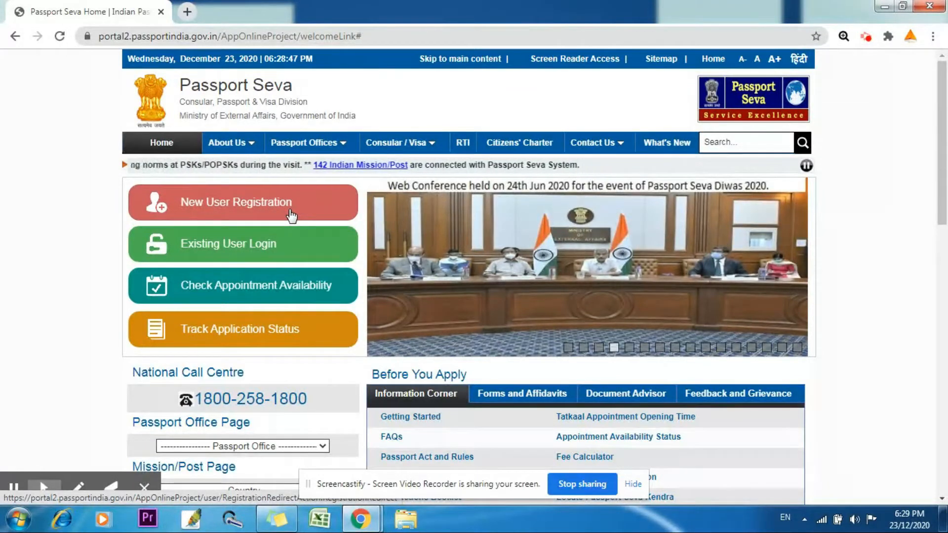
- Open New User Registration and choose Pune as the passport office
left_click(291, 216)
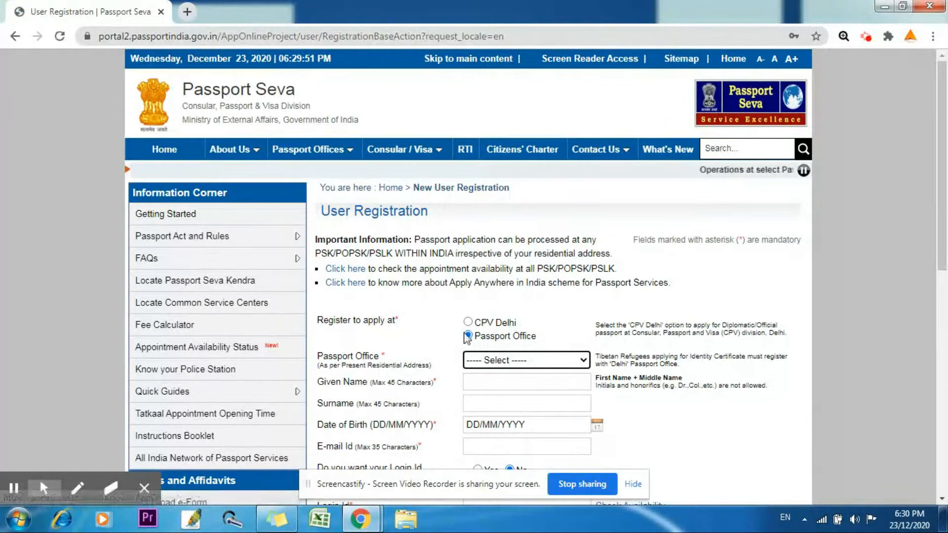
scroll(510, 382, "down", 4)
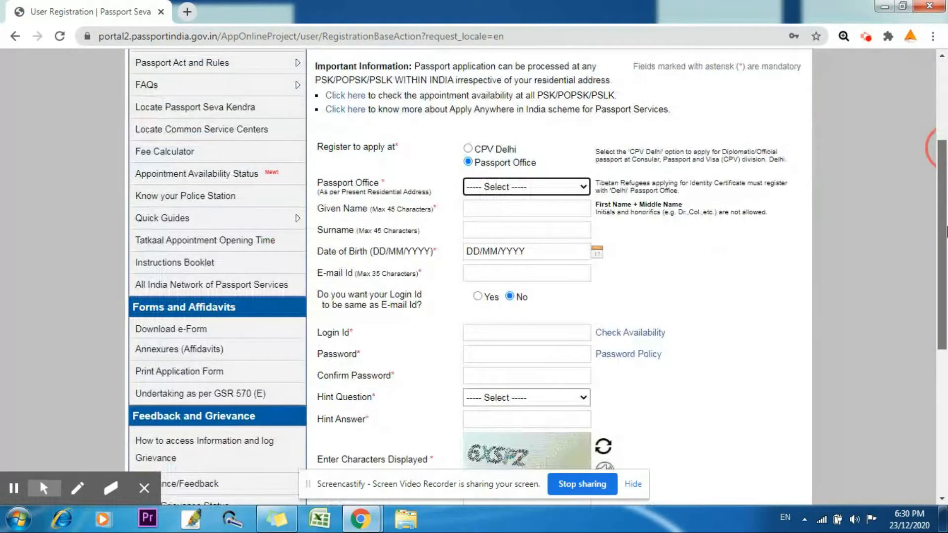
left_click(530, 190)
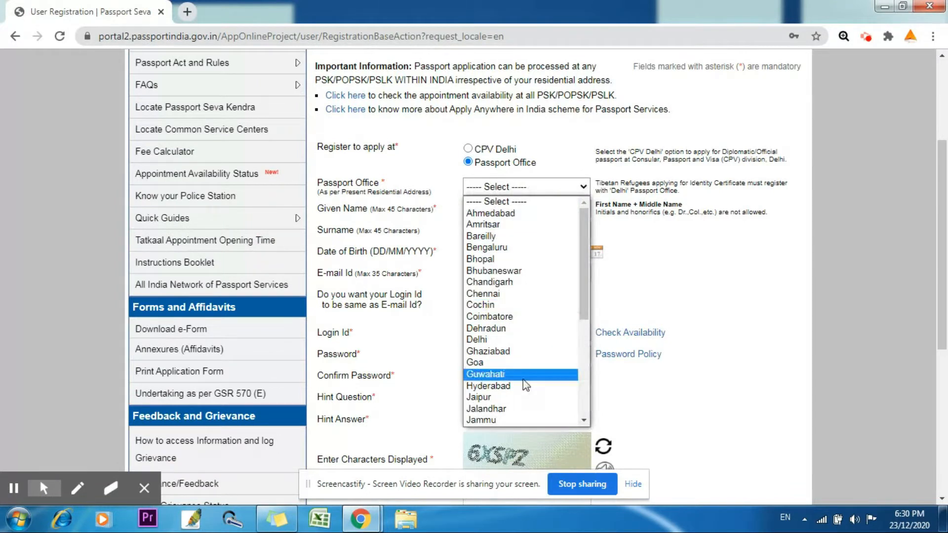
type("pu")
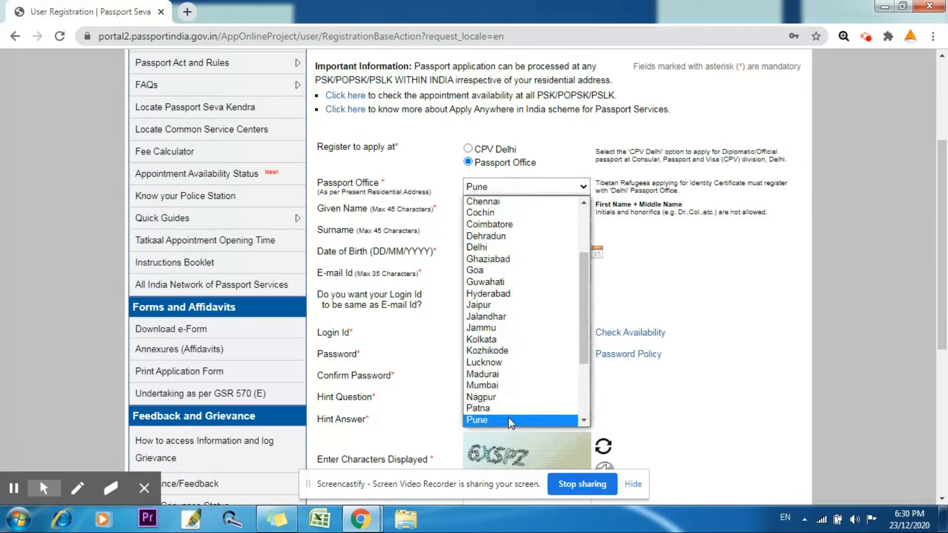
left_click(509, 418)
- Enter the applicant's given name and surname in the registration form
left_click(515, 209)
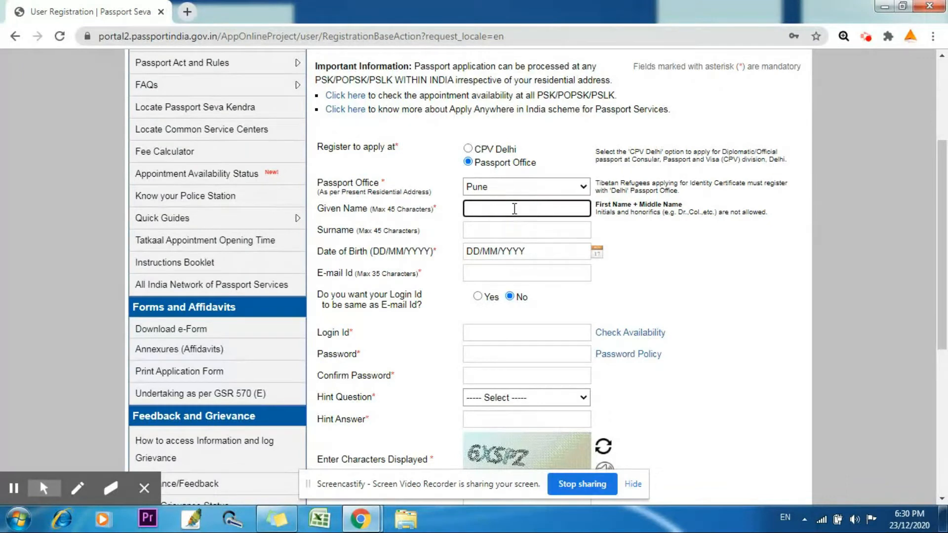
type("Ru")
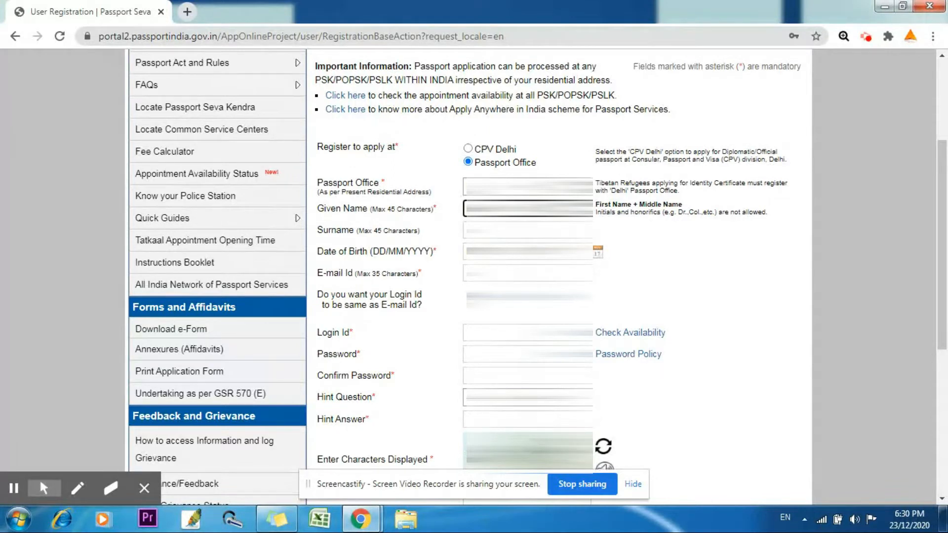
left_click(513, 230)
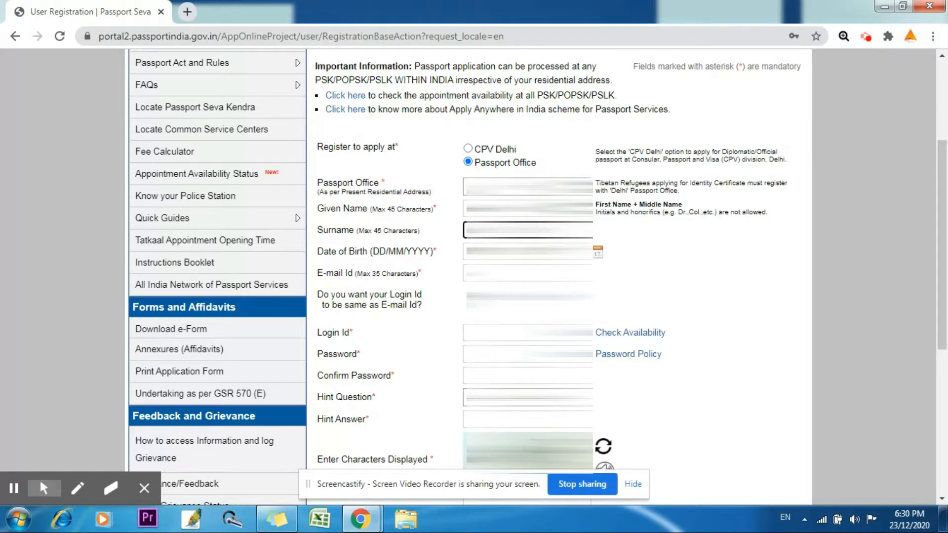
- Set the applicant's date of birth using the date picker's year, month and day
left_click(597, 252)
left_click(512, 274)
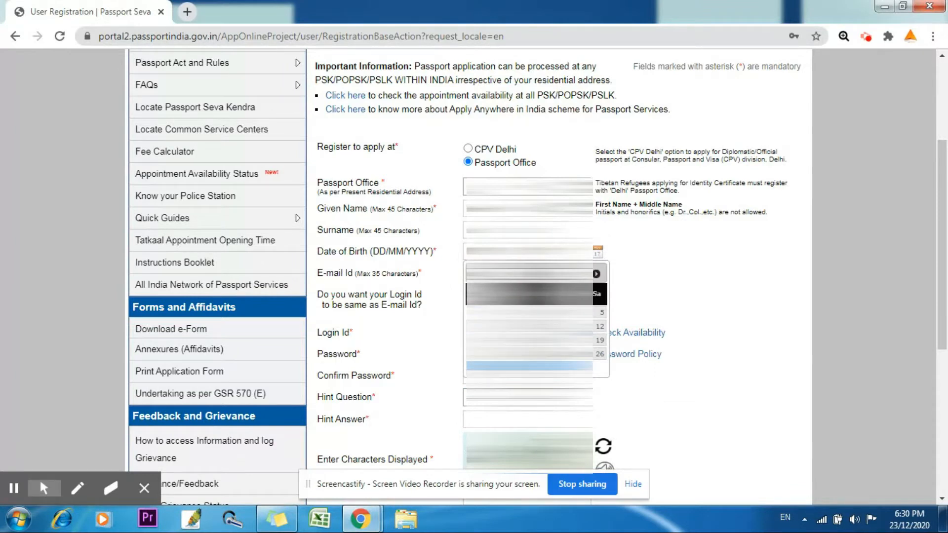
left_click(510, 347)
left_click(557, 274)
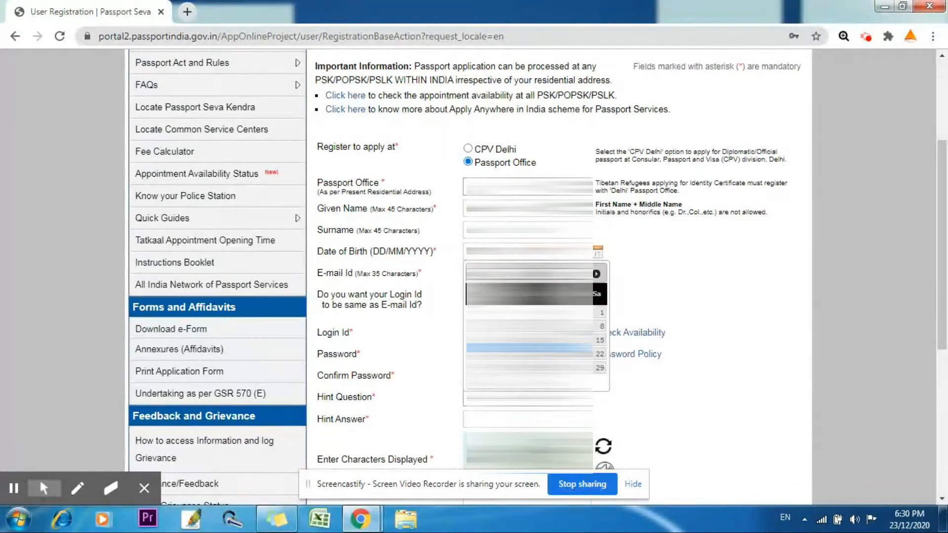
left_click(529, 339)
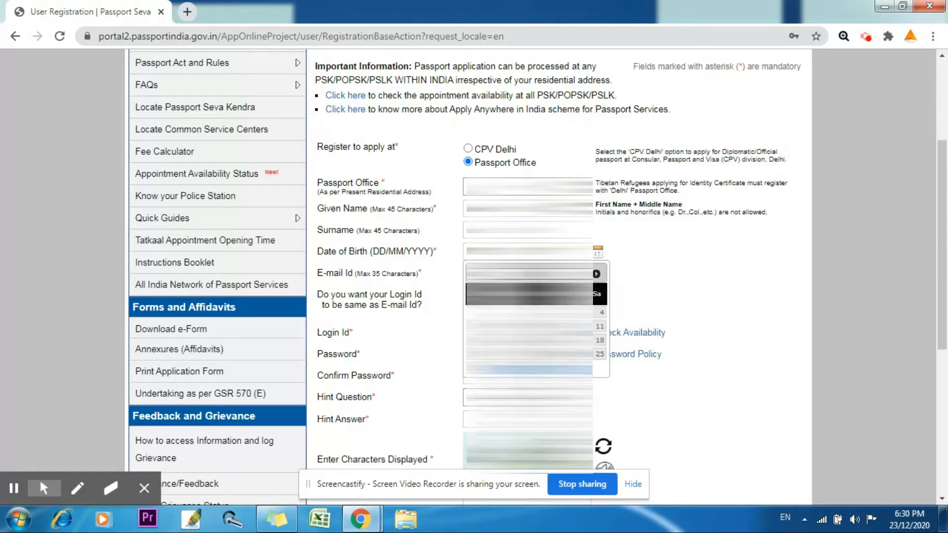
left_click(544, 419)
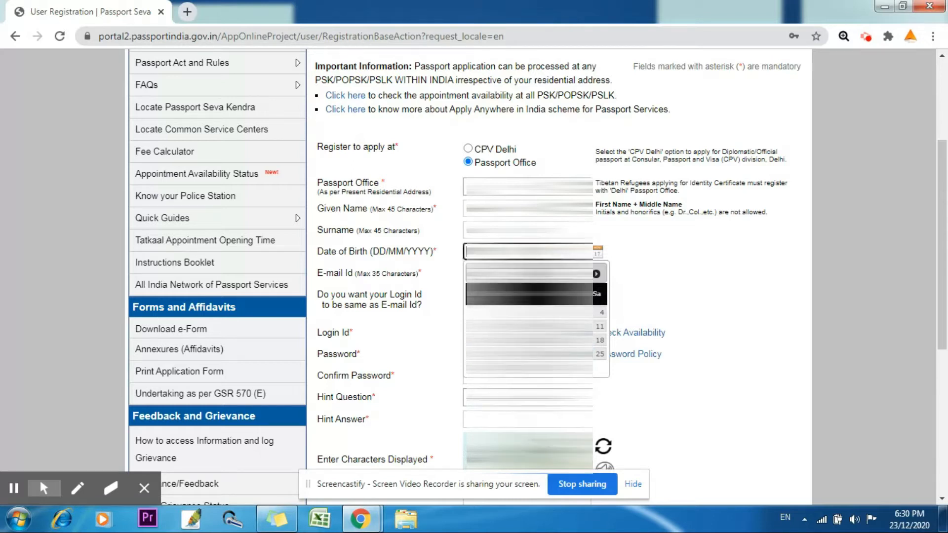
left_click(576, 354)
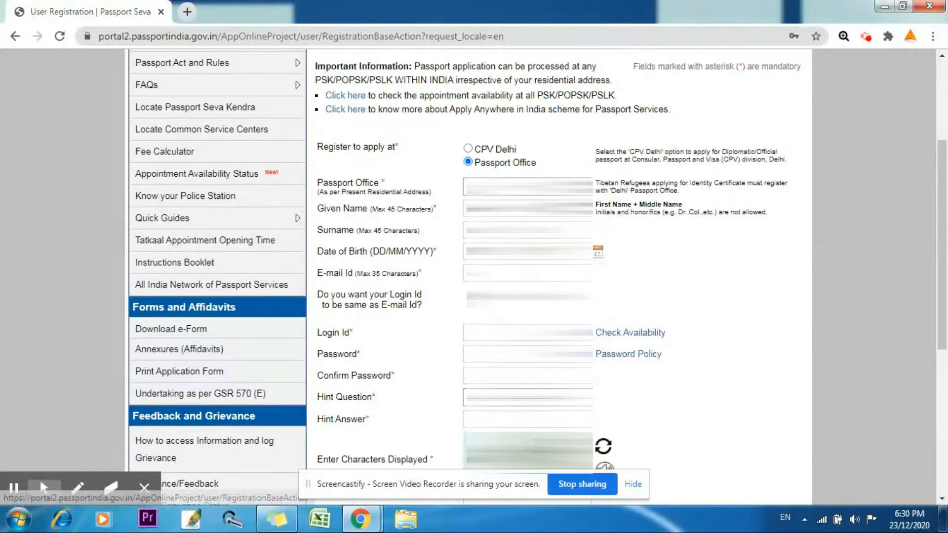
- Enter the applicant's e-mail address and choose to use it as the login ID too
left_click(524, 273)
key("ctrl+v")
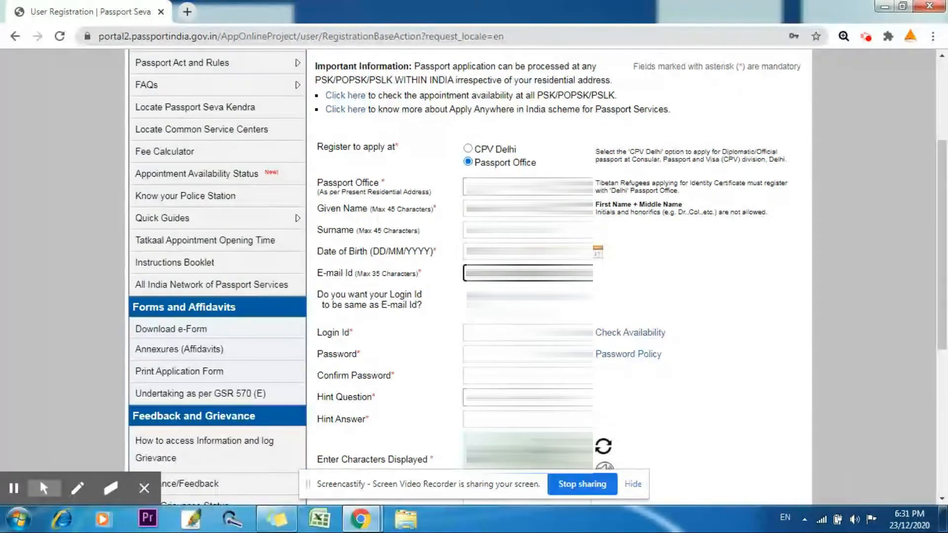
left_click(472, 297)
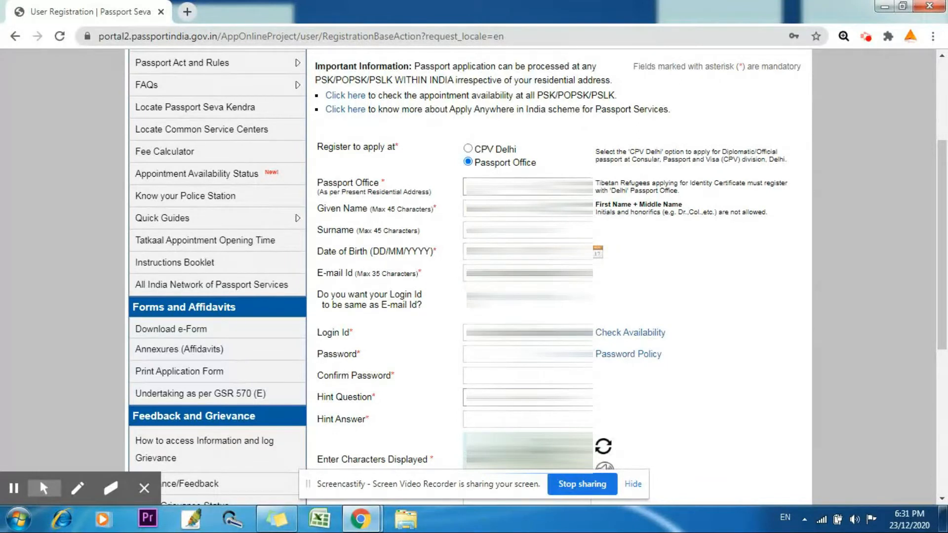
- Enter the account password and repeat it in the confirmation field
left_click(528, 354)
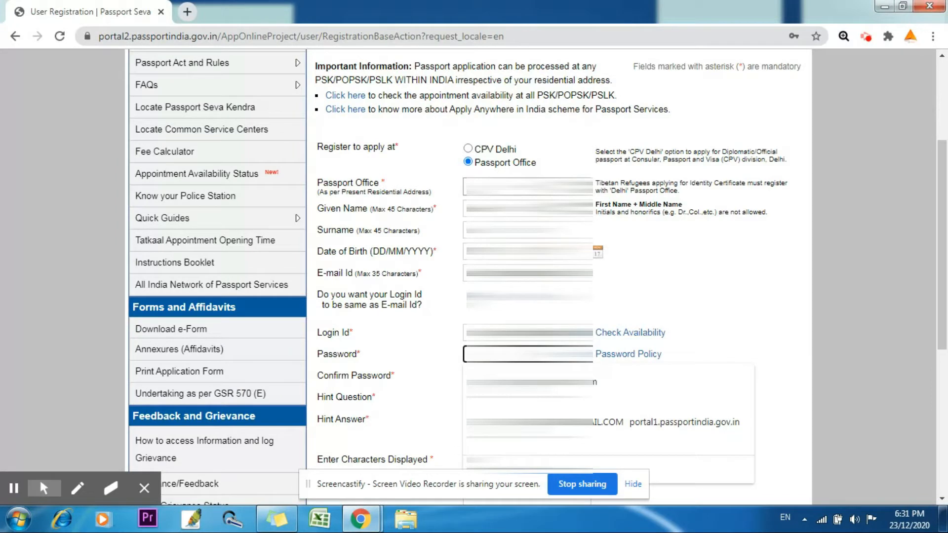
type("•")
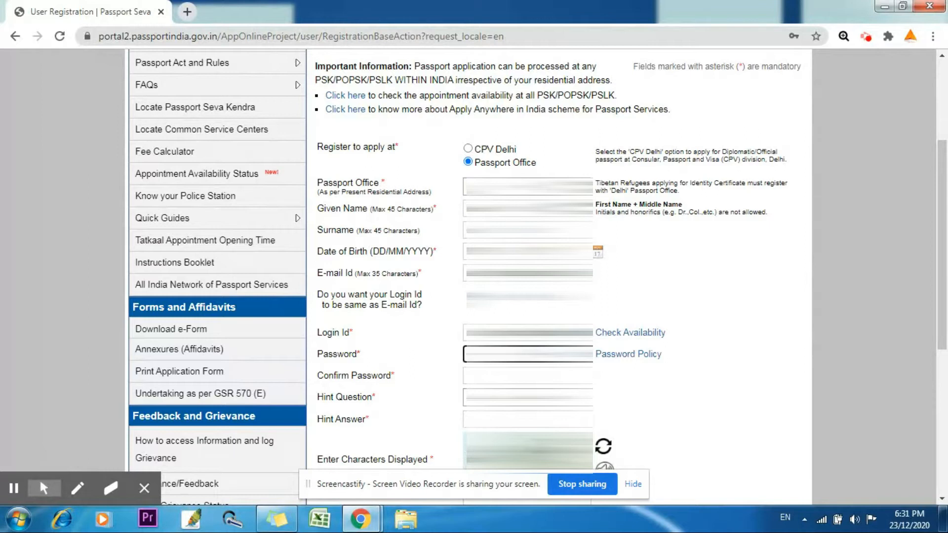
left_click(528, 376)
type("•")
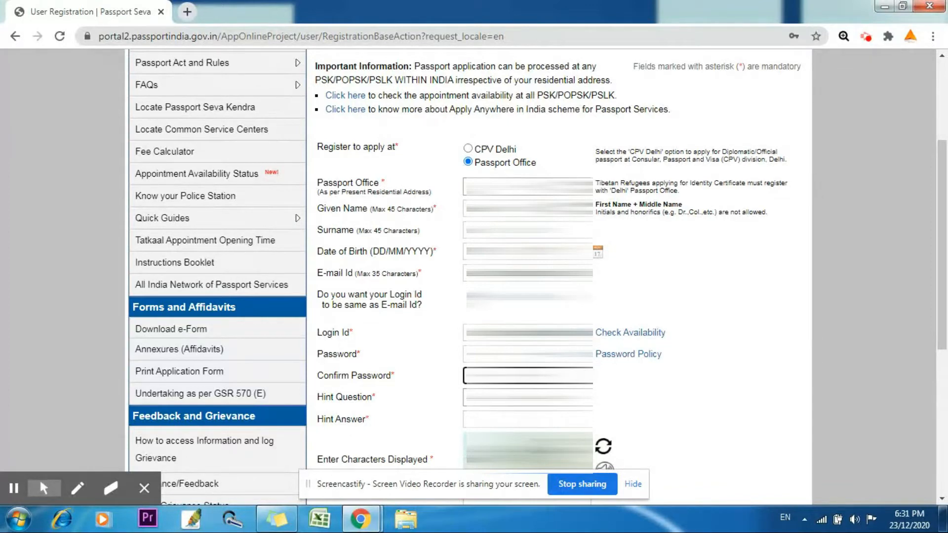
- Choose a hint question for the account and enter the hint answer
left_click(528, 398)
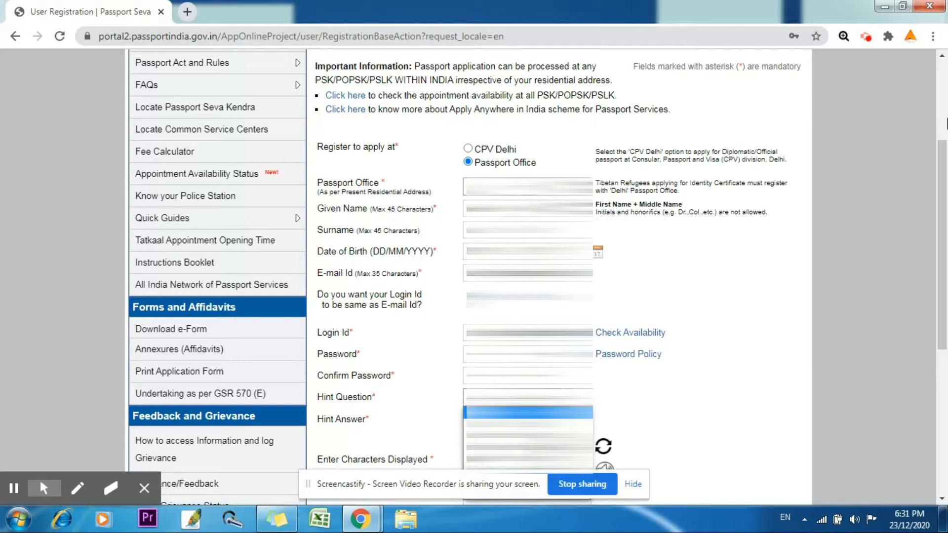
key("Return")
scroll(538, 277, "down", 2)
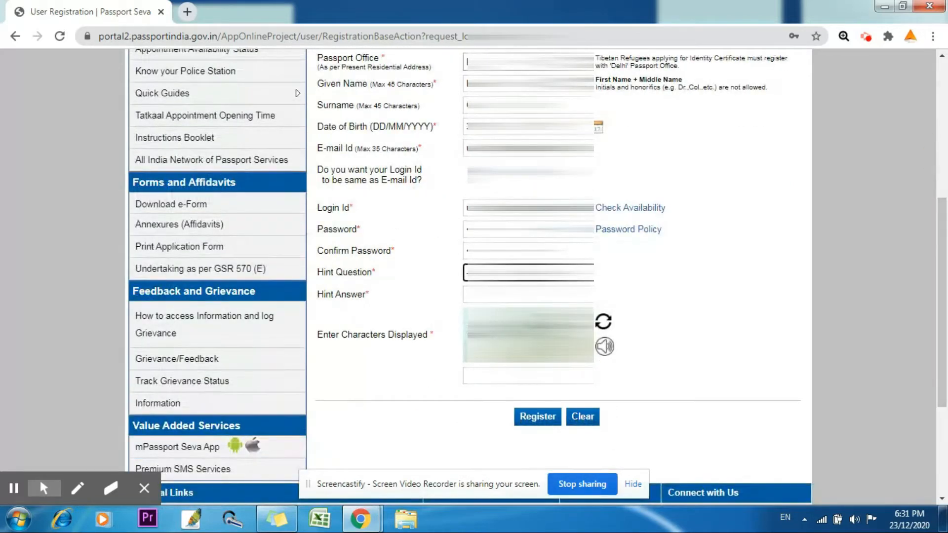
key("alt+Down")
key("Down")
key("Down")
key("Down")
key("Down")
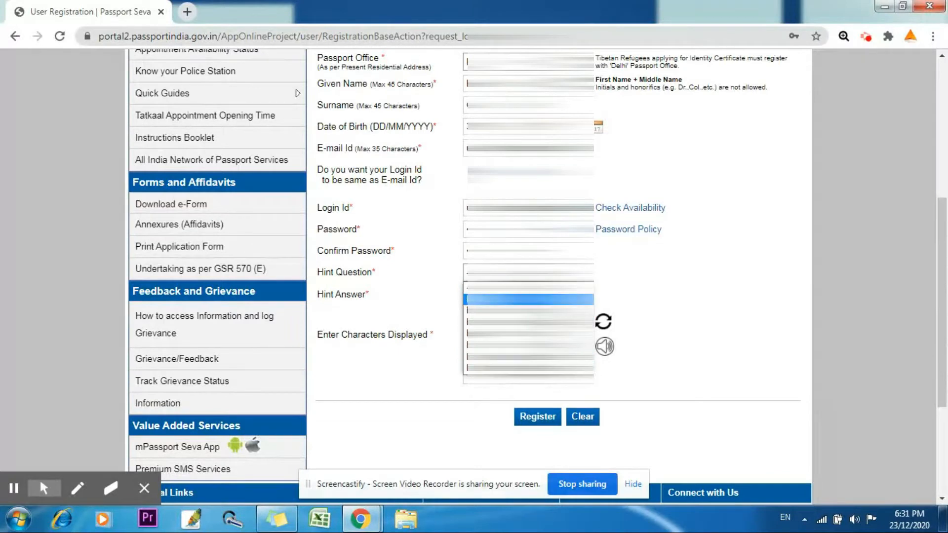
key("Tab")
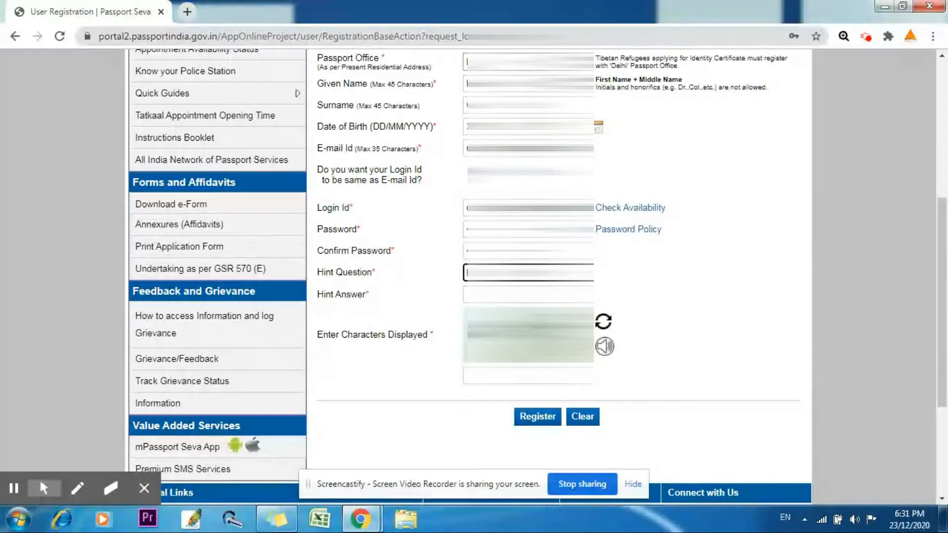
type("•")
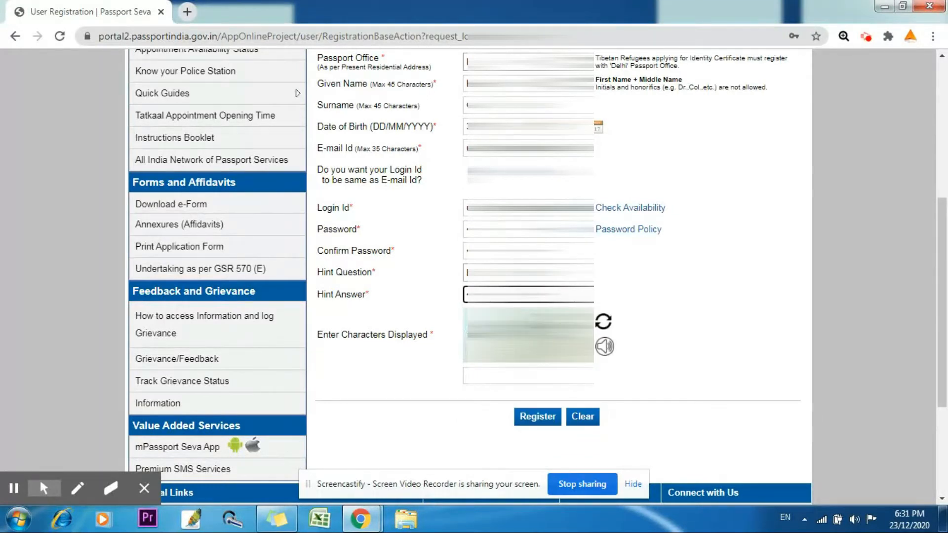
- Enter the displayed captcha characters and submit the registration form
left_click(513, 376)
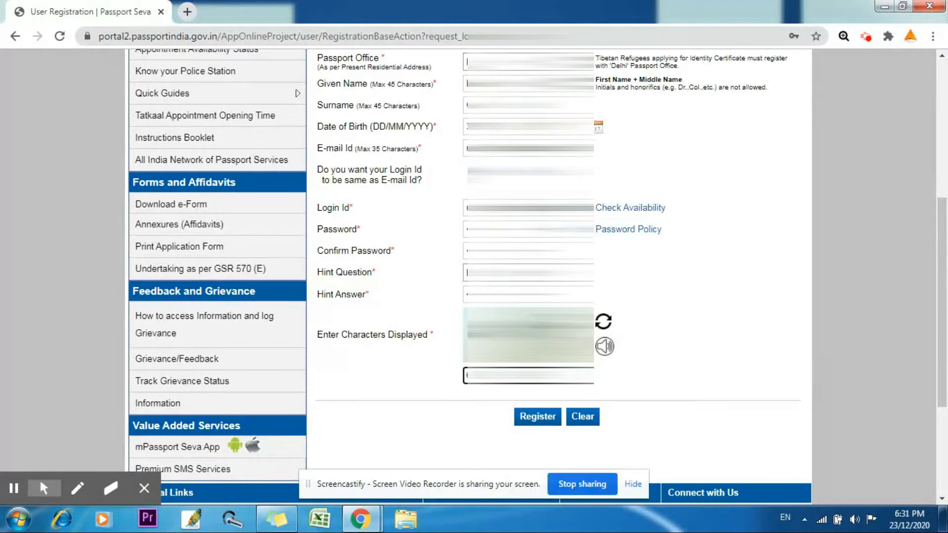
left_click(537, 419)
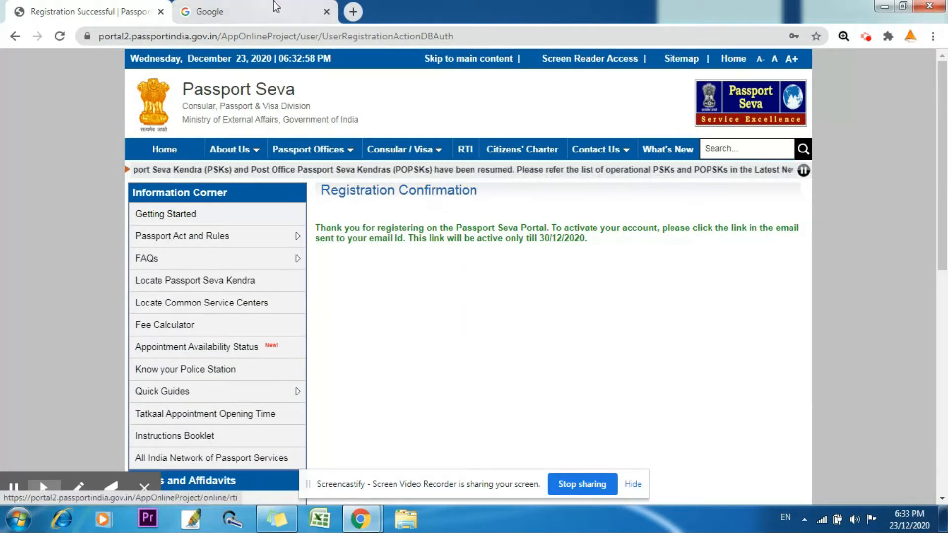
- Switch to Gmail and open the Registration Confirmation message from passport.admin
left_click(275, 10)
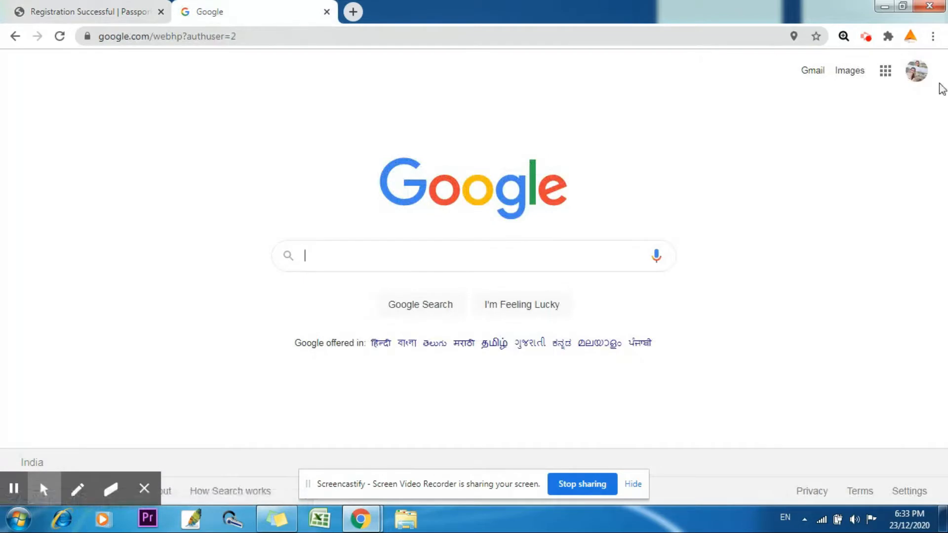
left_click(818, 71)
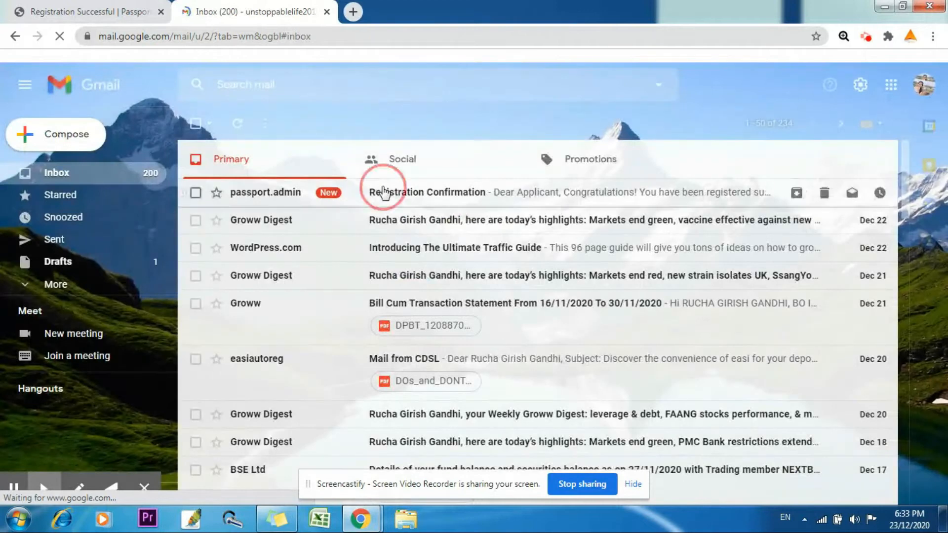
left_click(383, 191)
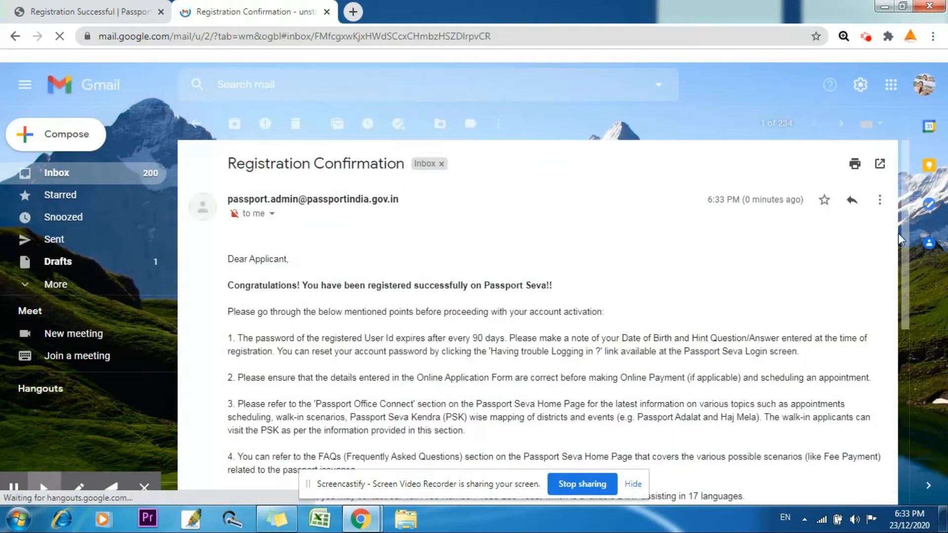
- Follow the account activation link in the message and submit the account's user ID
left_click_drag(903, 233, 905, 338)
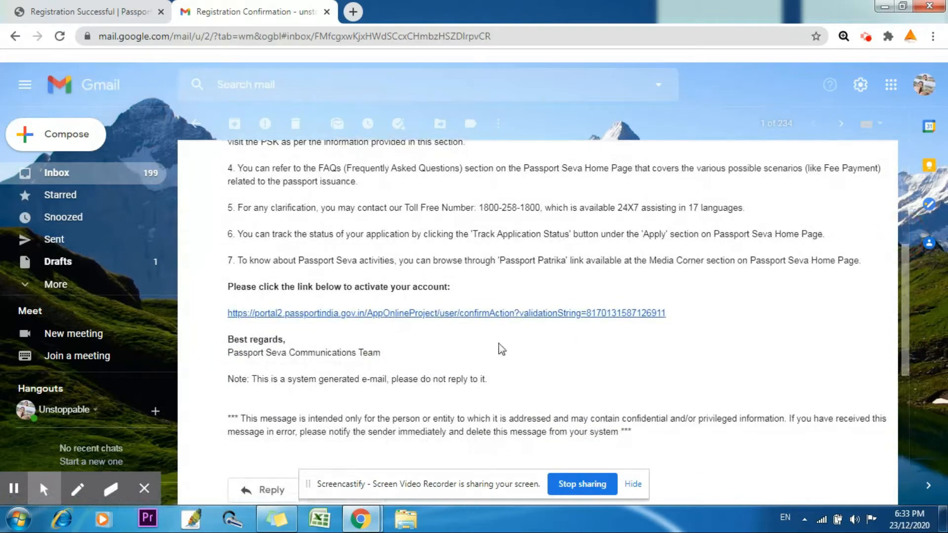
left_click(496, 316)
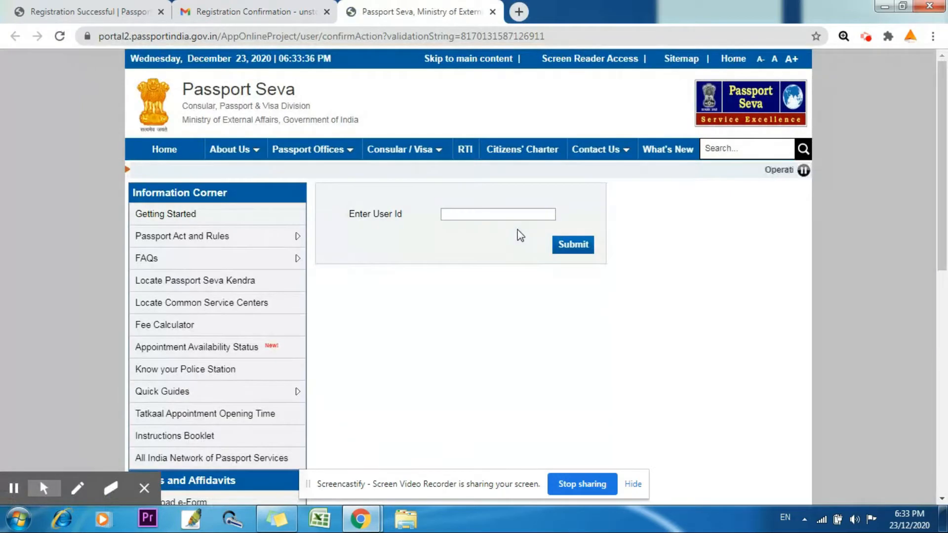
left_click(482, 219)
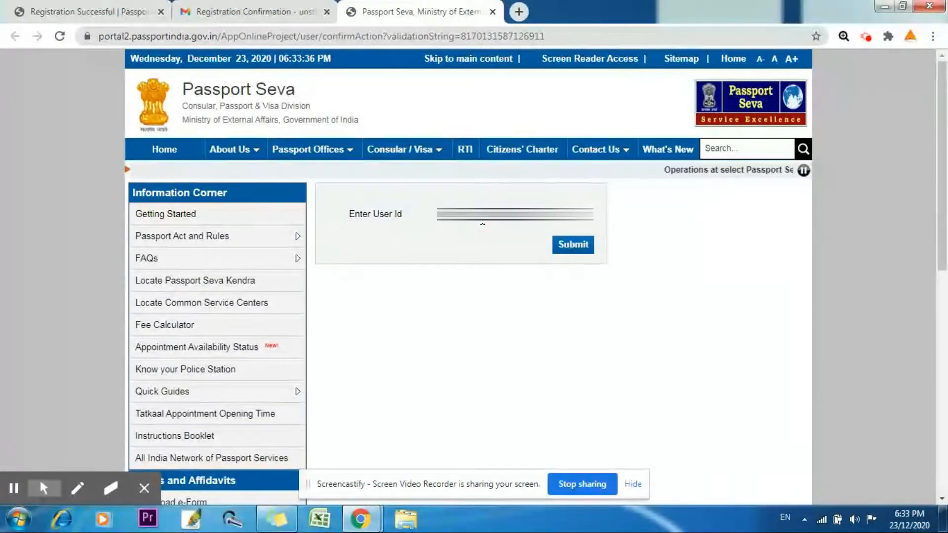
left_click(582, 247)
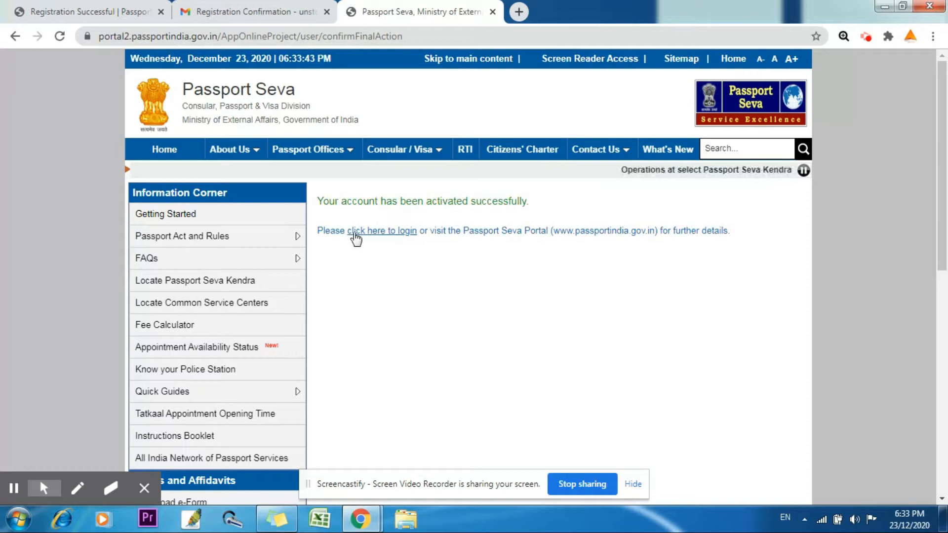
- Close the registration and Gmail tabs and open the portal's login page from the account activation message
left_click(161, 11)
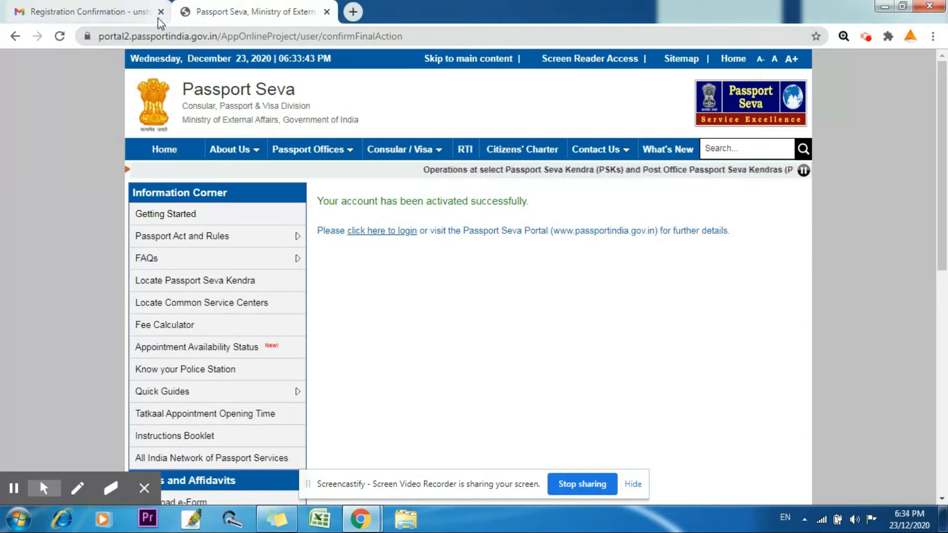
left_click(160, 12)
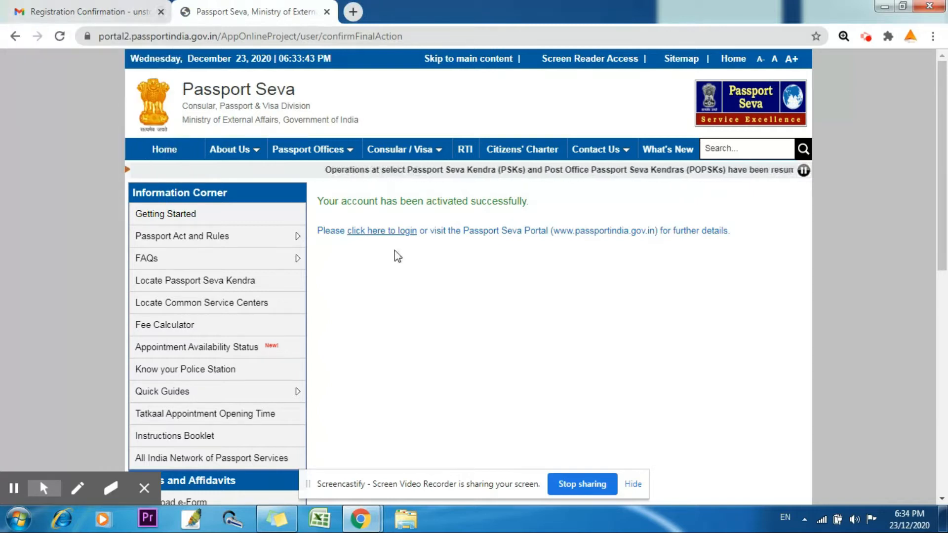
left_click(389, 235)
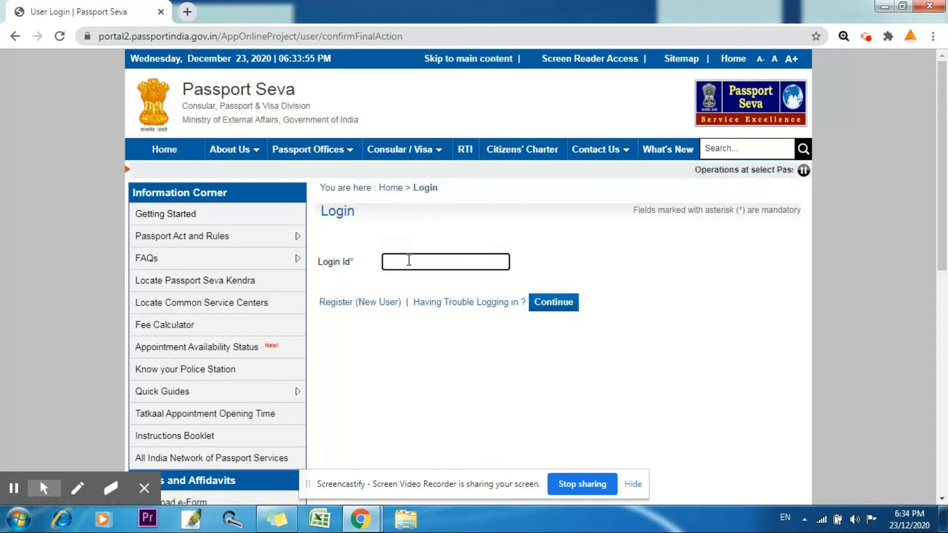
- Log in to the portal with the account's login ID, the account password and the displayed captcha characters
key("ctrl+v")
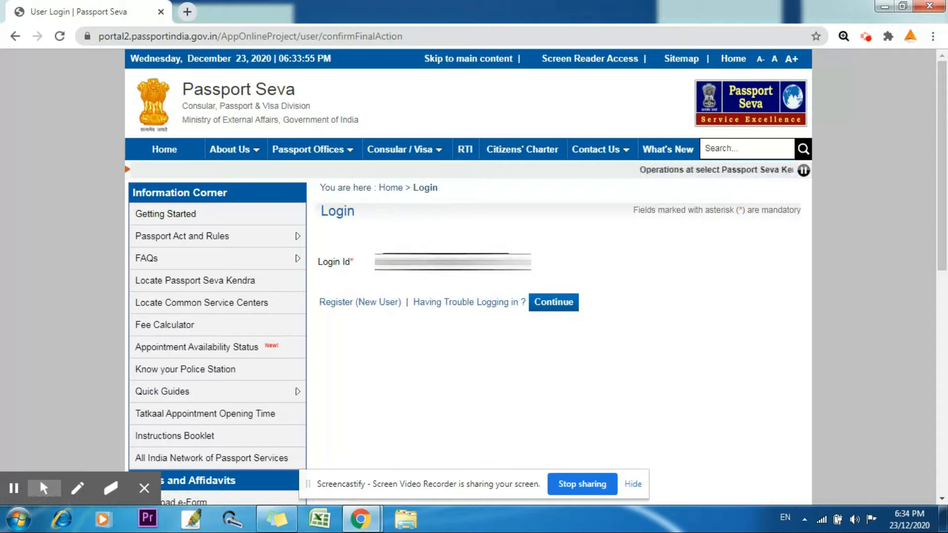
left_click(560, 311)
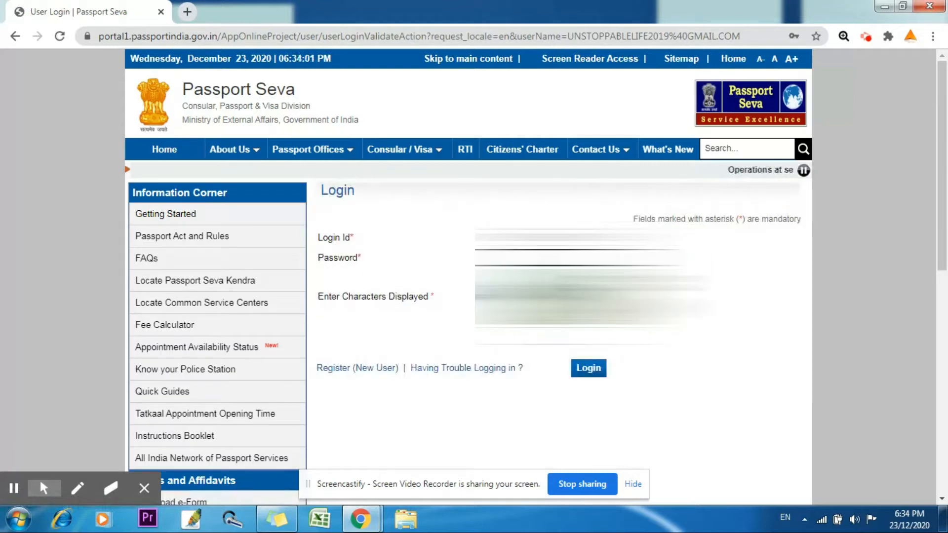
key("Caps_Lock")
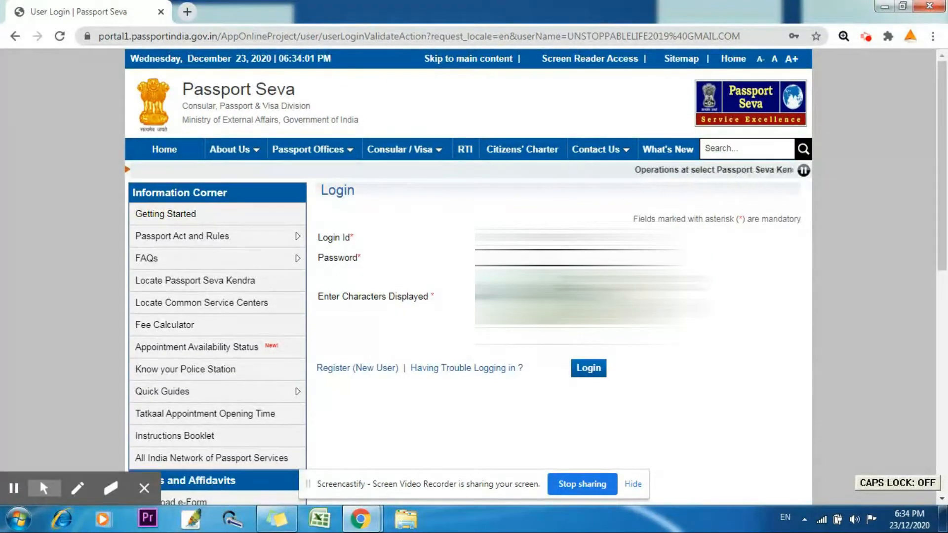
left_click(549, 258)
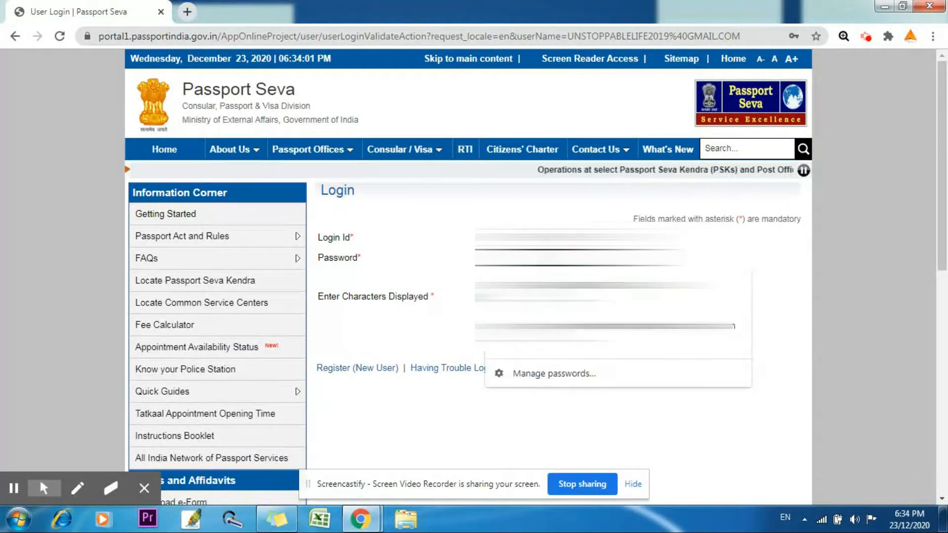
type("••••••••")
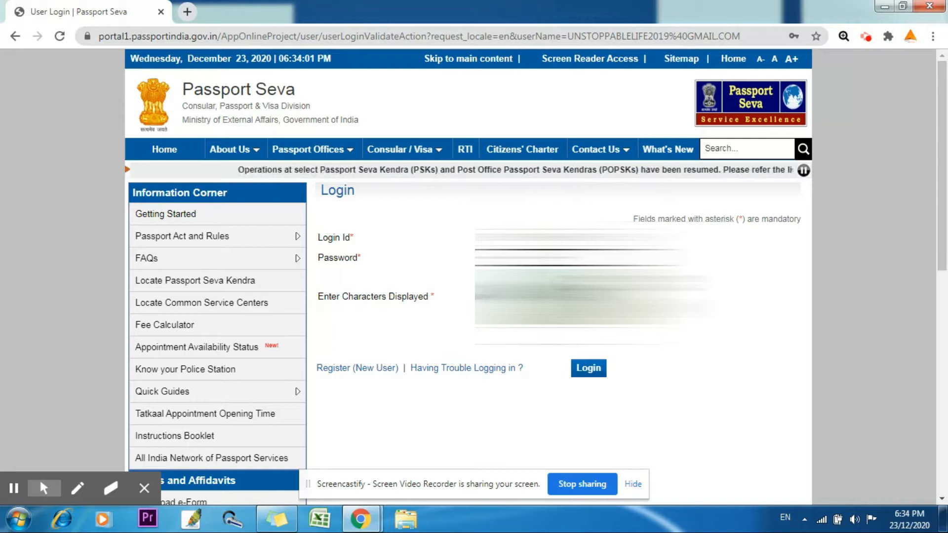
left_click(548, 338)
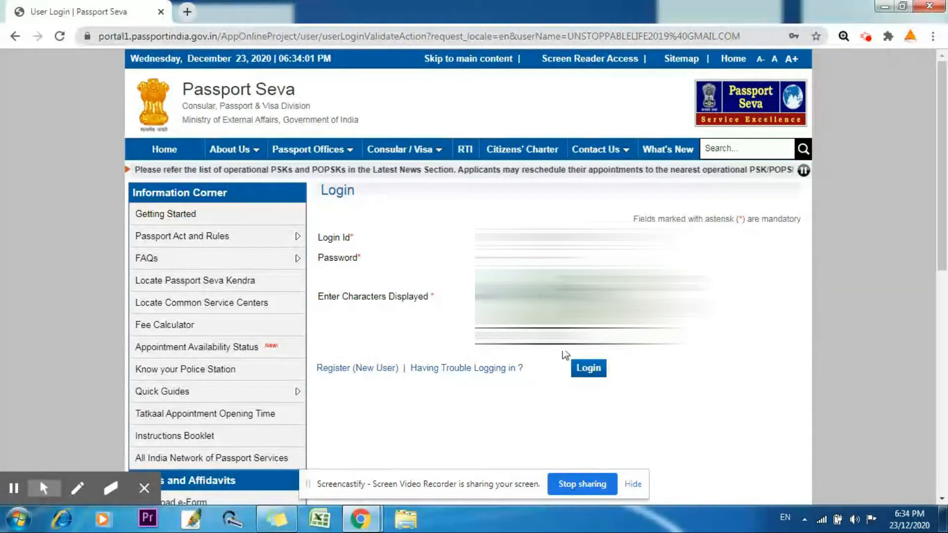
left_click(590, 368)
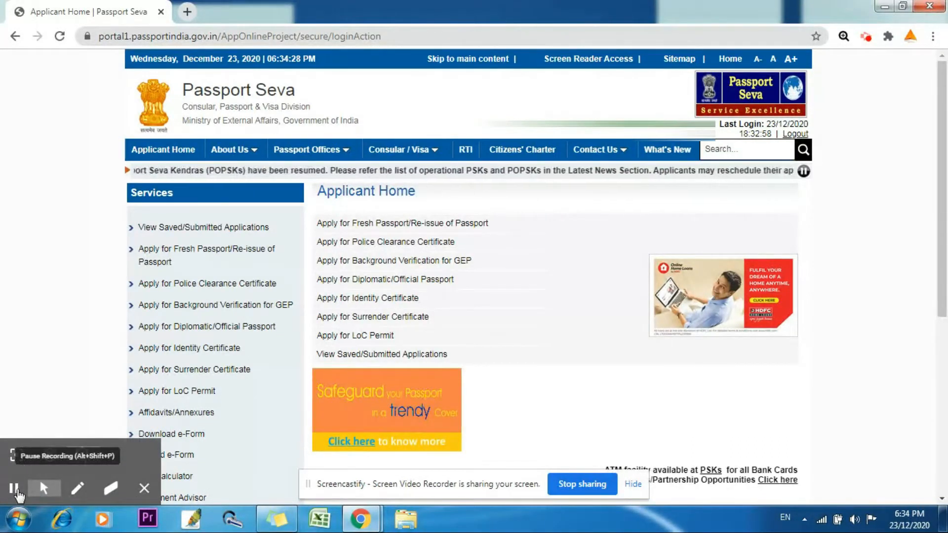
left_click(14, 489)
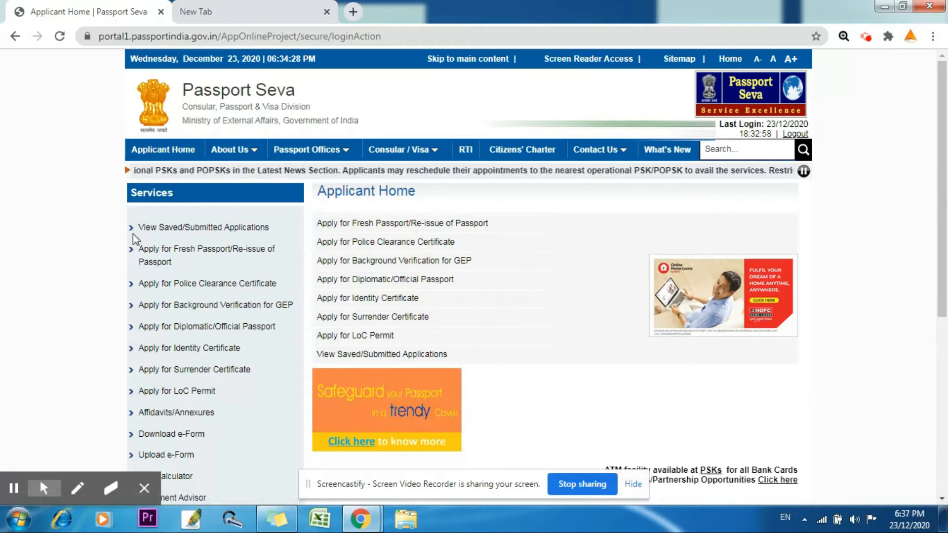
- Start an application for Fresh Passport/Re-issue of Passport using the online form alternative
left_click(395, 225)
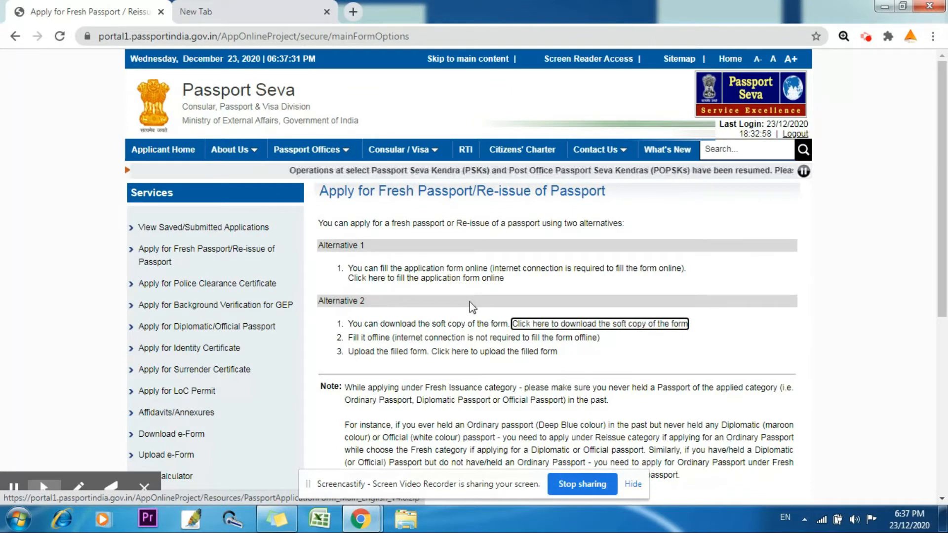
left_click(428, 280)
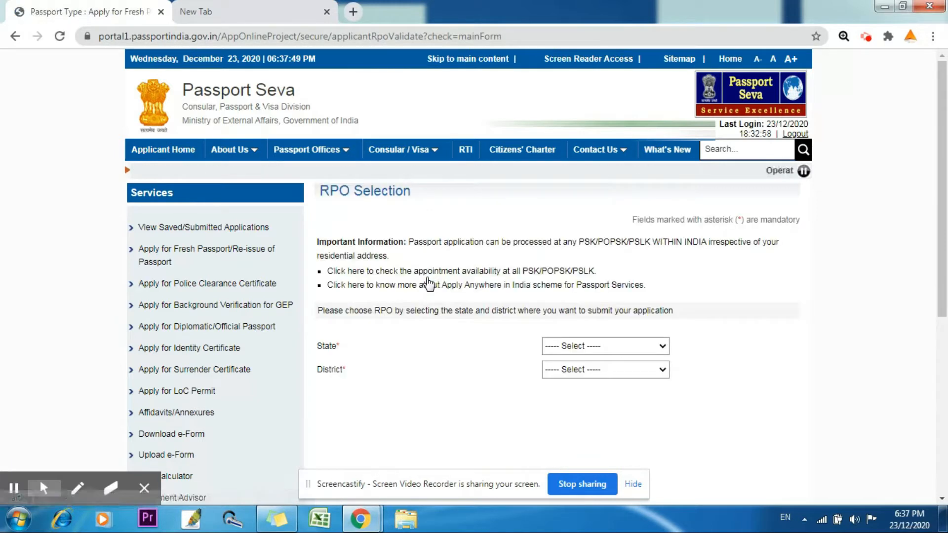
- Choose the passport office for the application by setting the state to Maharashtra and the district to Pune City
left_click(582, 346)
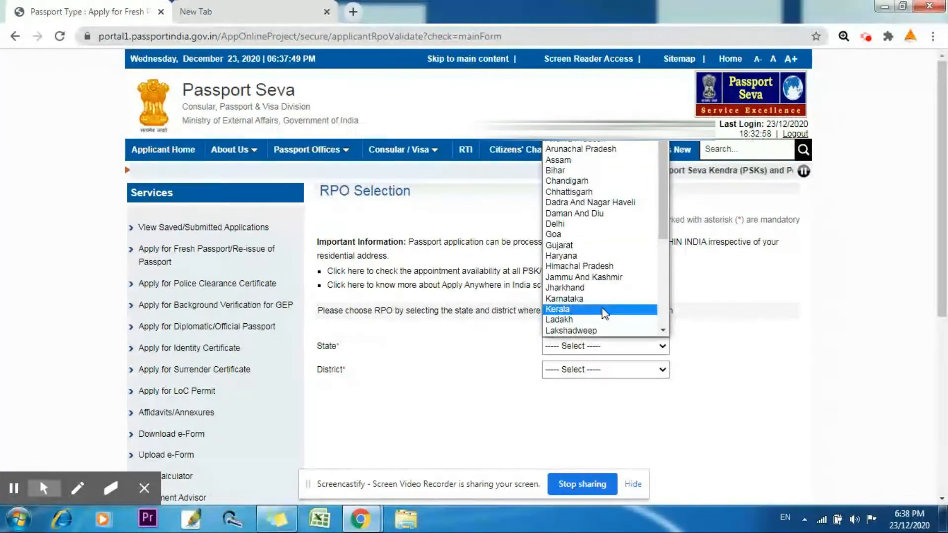
key("Down")
key("Down")
key("Down")
key("Down")
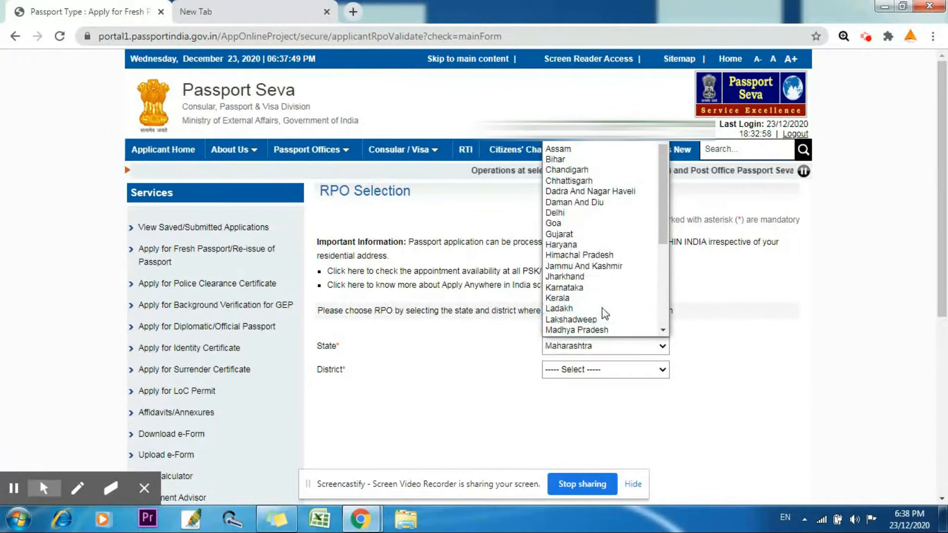
left_click(603, 331)
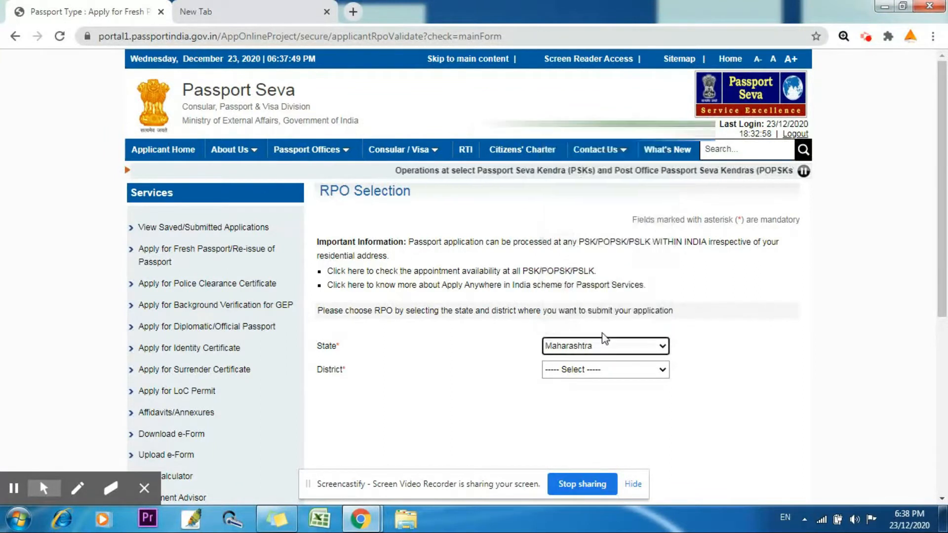
left_click(603, 372)
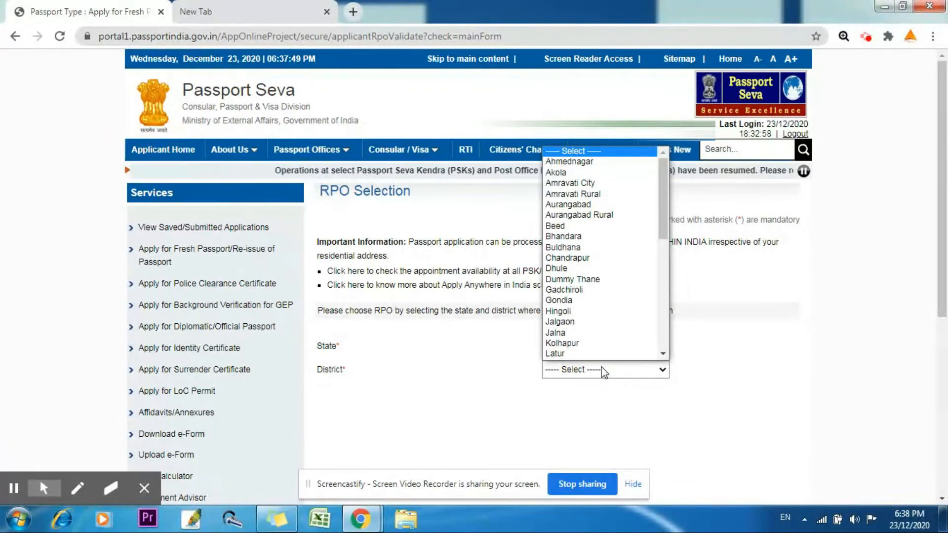
key("p")
key("p")
key("p")
key("p")
key("p")
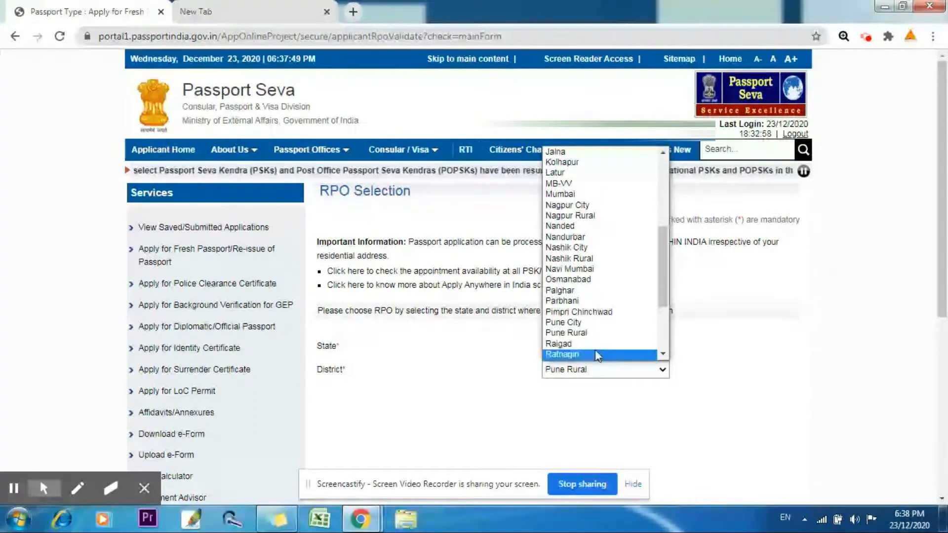
left_click(590, 324)
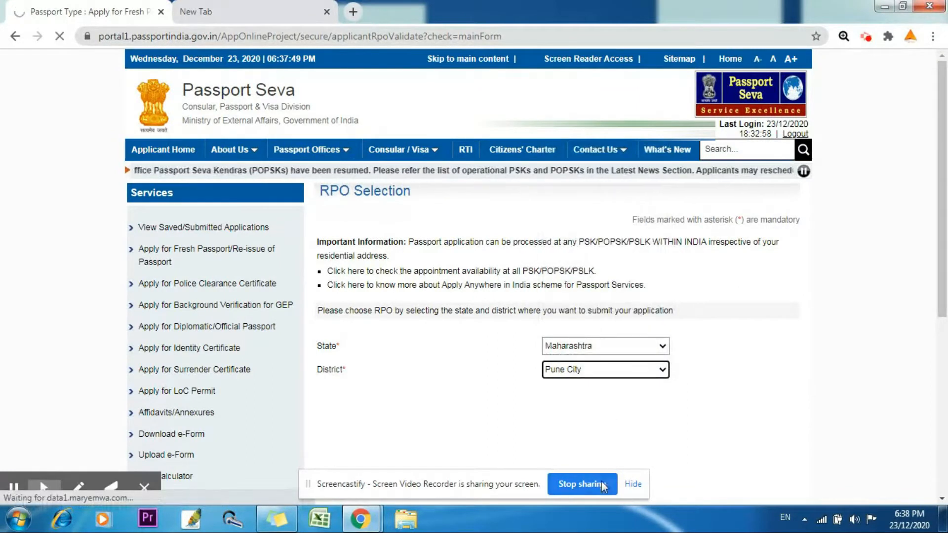
- Set the fresh passport application to Normal with a 60-page booklet and proceed to the applicant details
left_click_drag(946, 218, 947, 318)
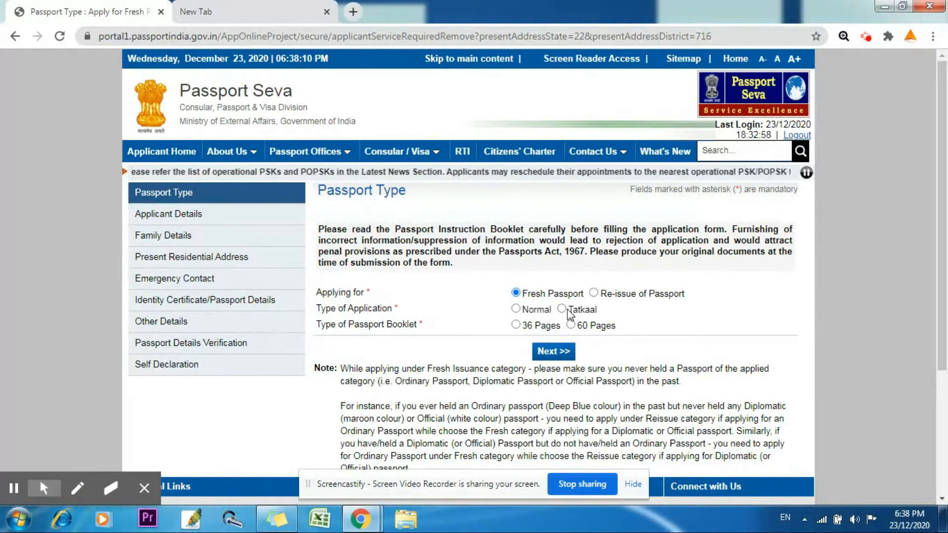
left_click(516, 324)
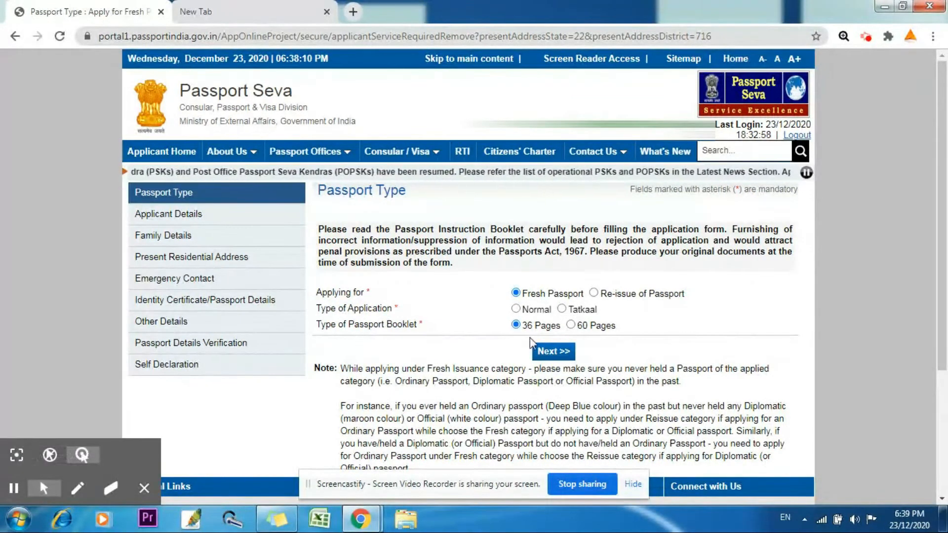
left_click(572, 326)
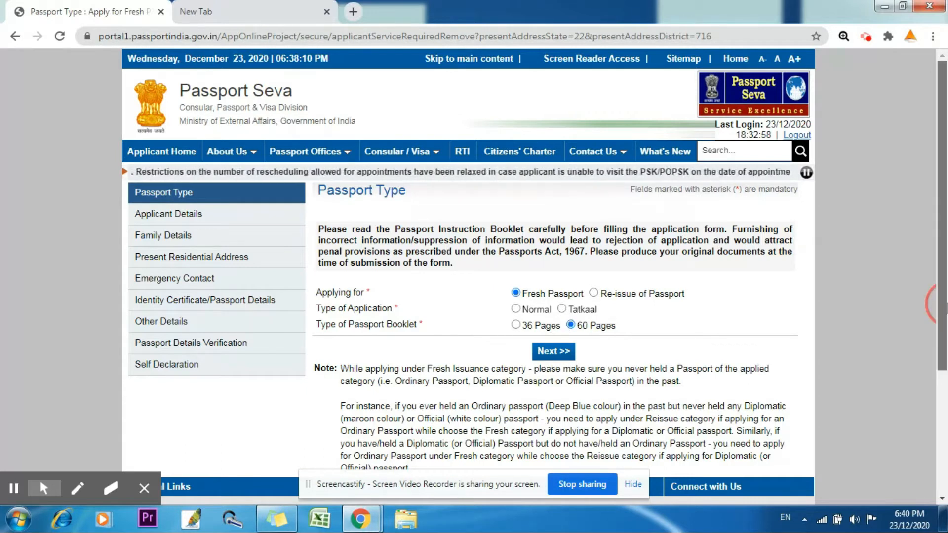
scroll(642, 371, "down", 1)
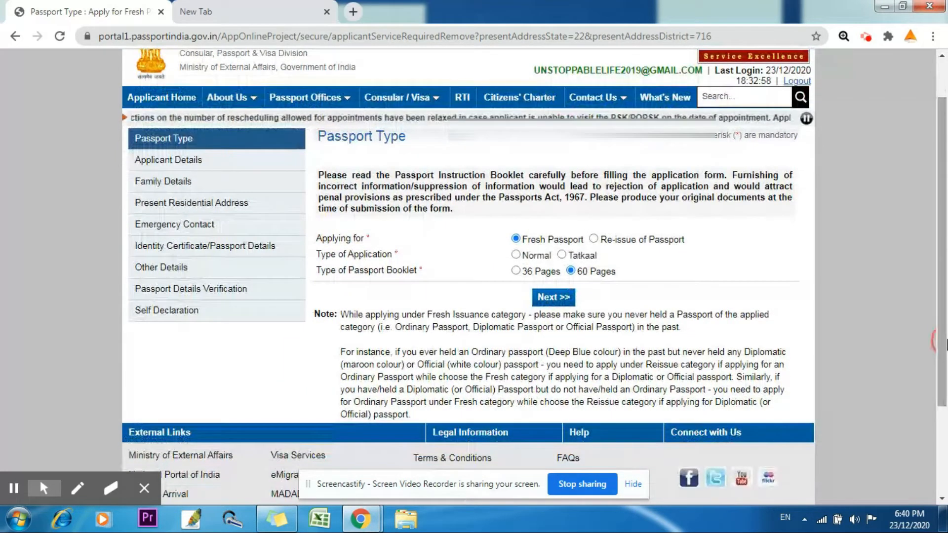
left_click(548, 298)
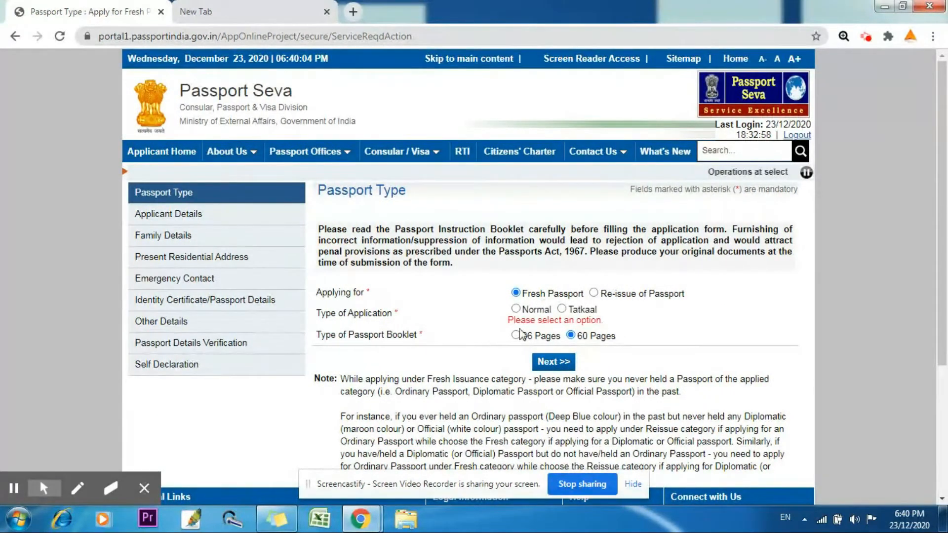
left_click(515, 309)
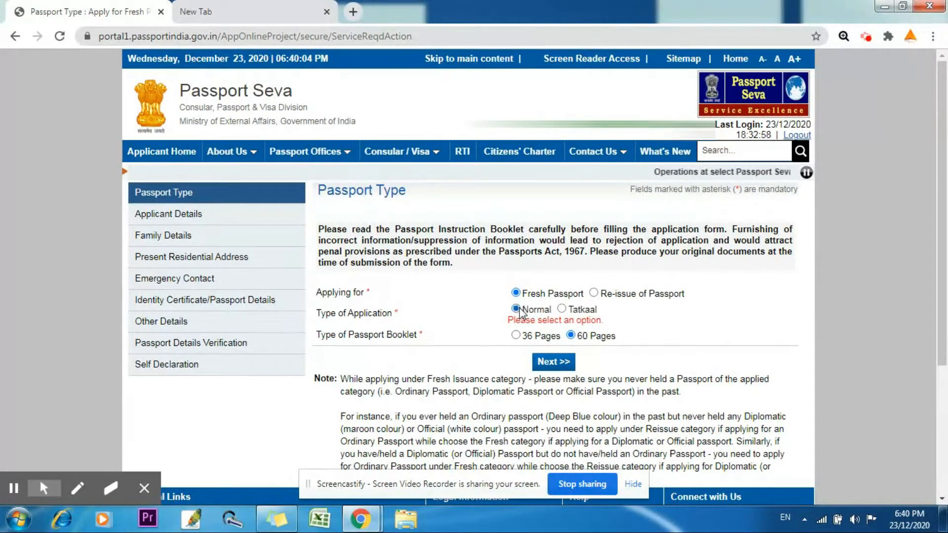
left_click(551, 363)
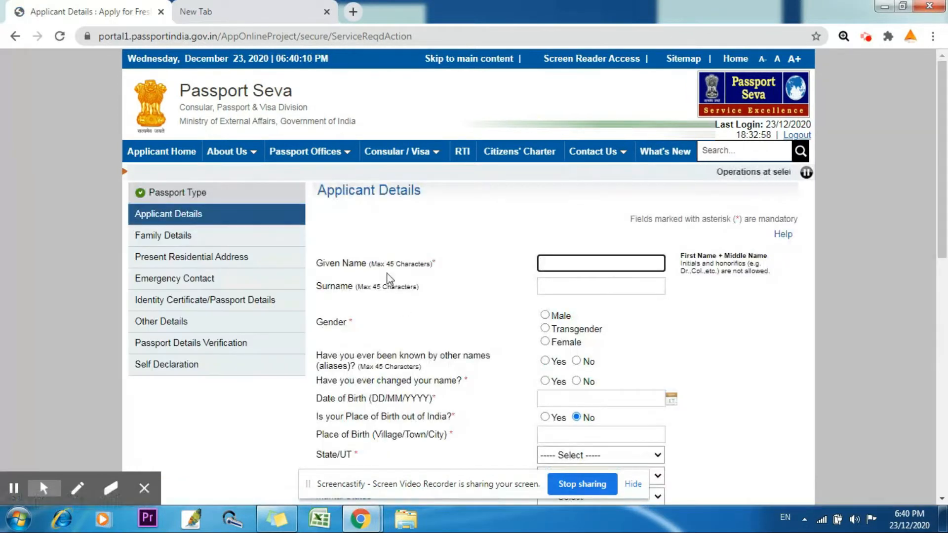
- Enter the applicant's given name and surname and set the gender to Female
left_click_drag(946, 197, 947, 240)
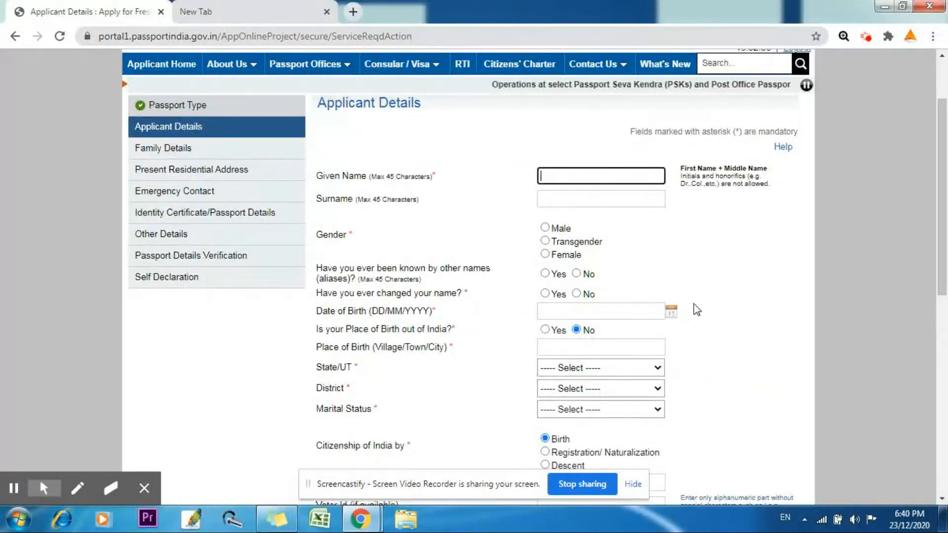
type("R")
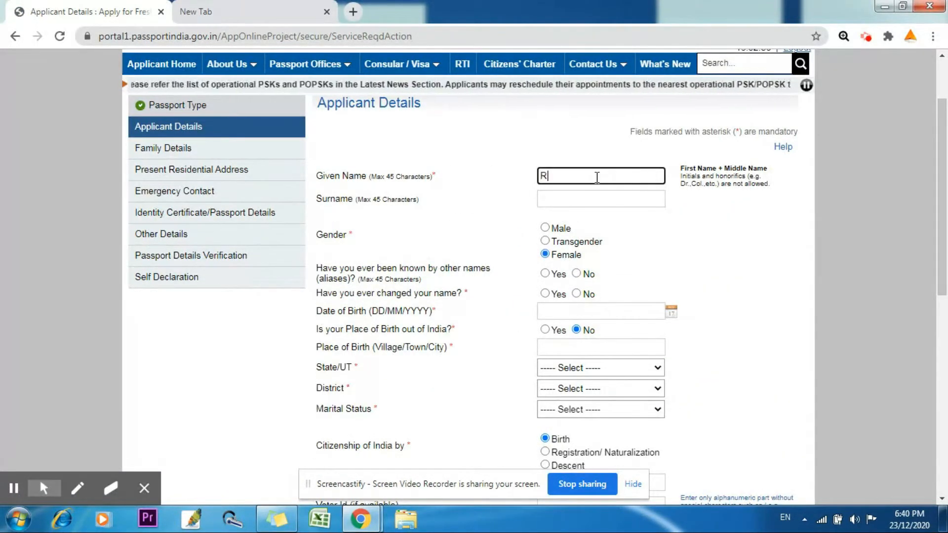
type("u")
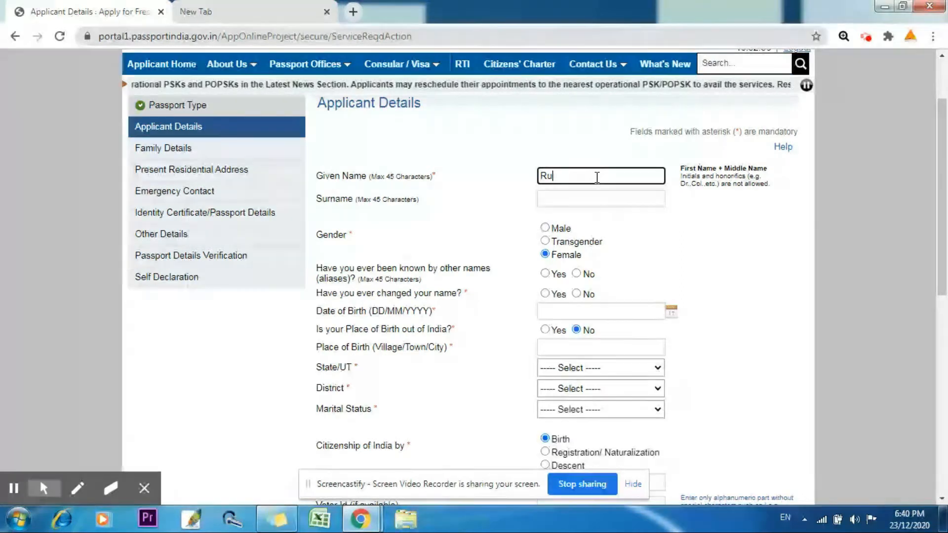
type("cha Gi")
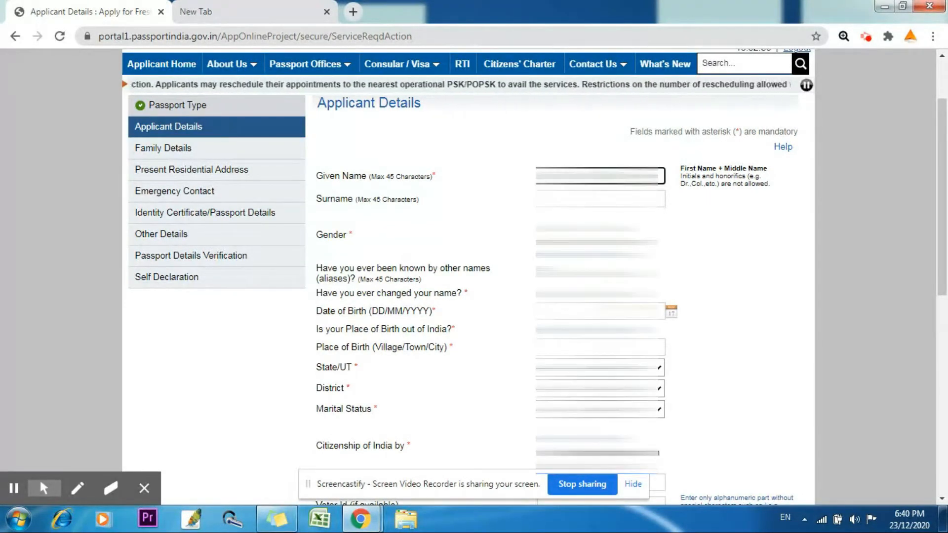
left_click(600, 199)
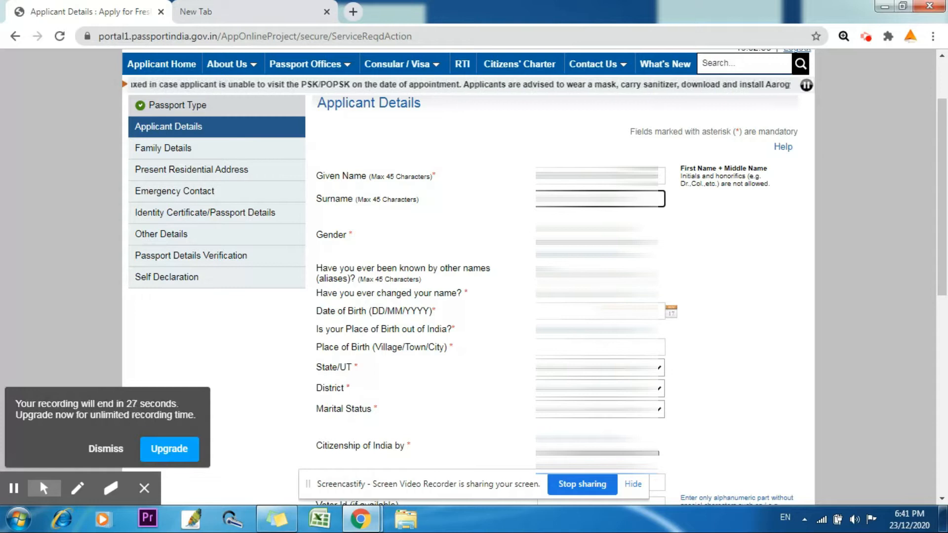
- Answer No to the alias and name-change questions and fill in the applicant's date and place of birth
left_click(577, 273)
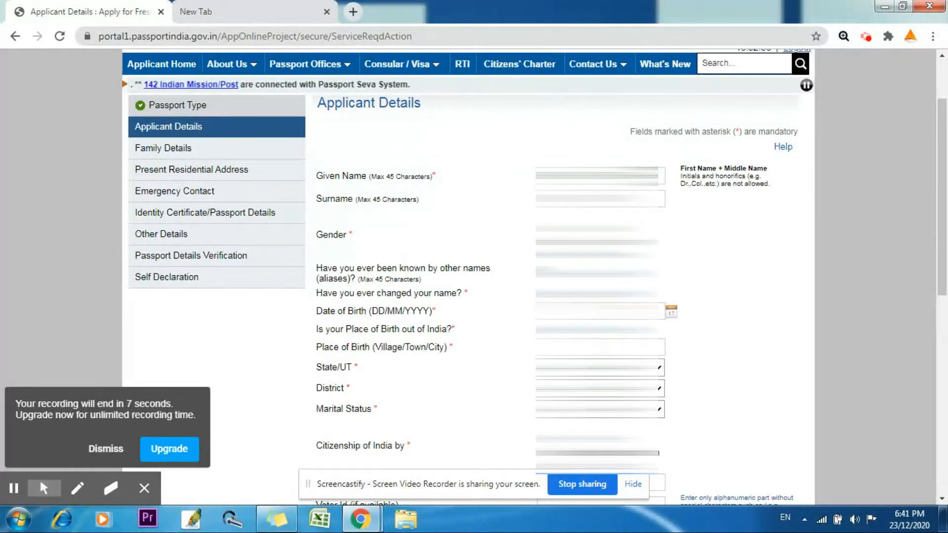
left_click(600, 311)
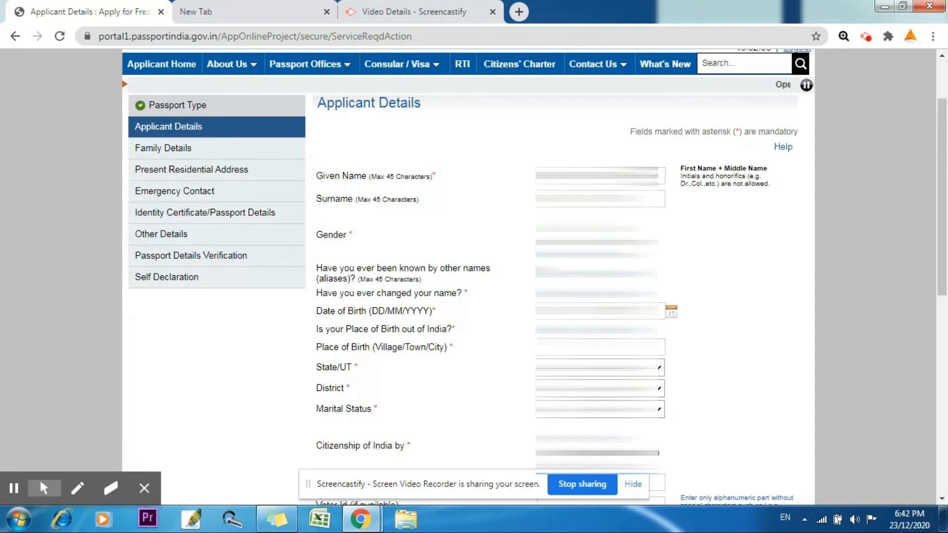
left_click_drag(941, 254, 944, 326)
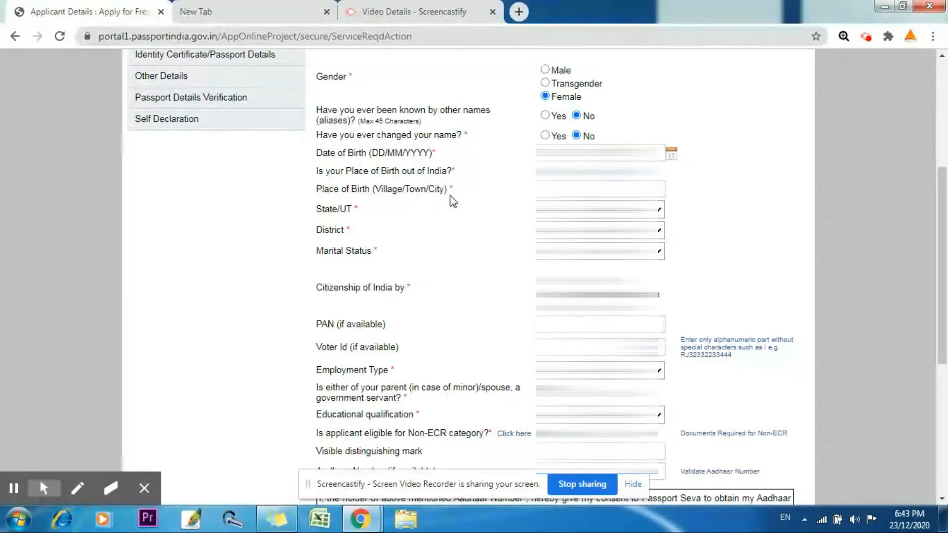
left_click(600, 189)
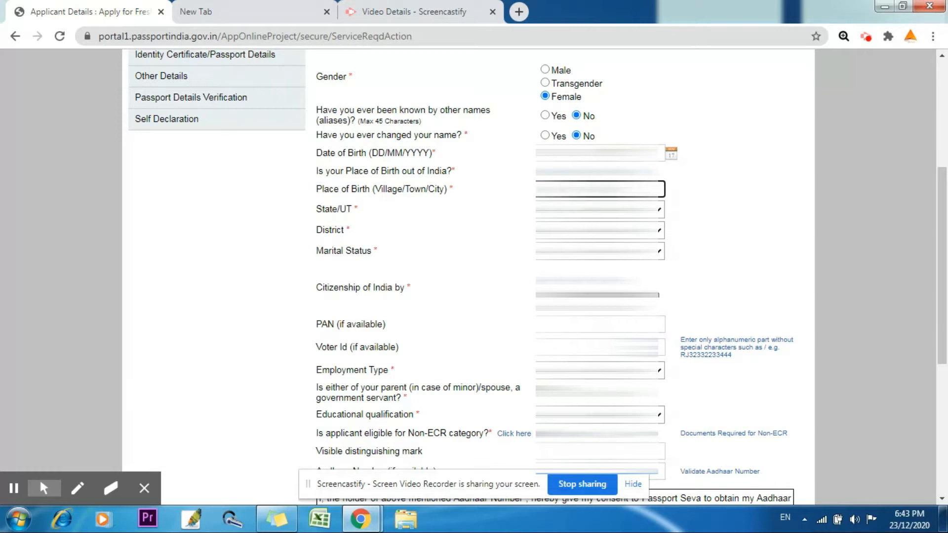
- Complete the applicant's place of birth and select the state of birth in the applicant details
type("a")
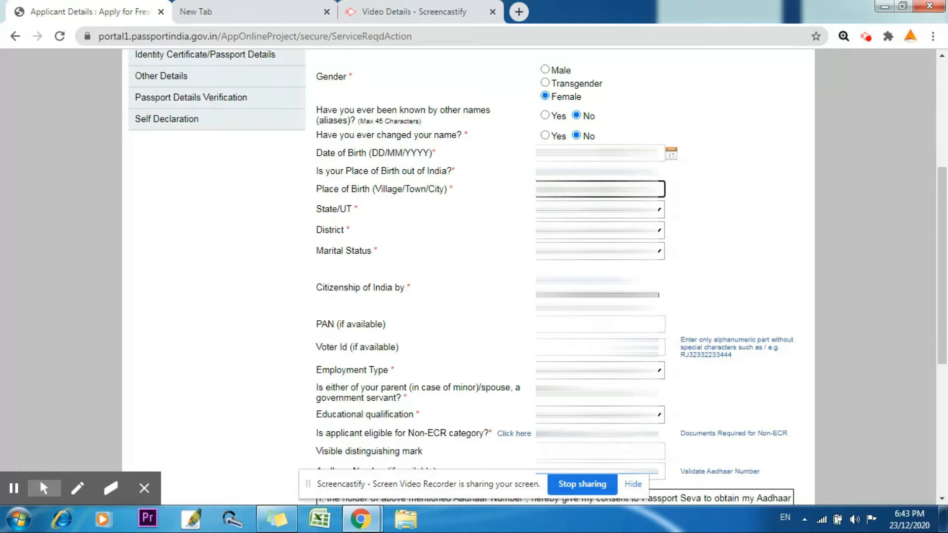
left_click(600, 209)
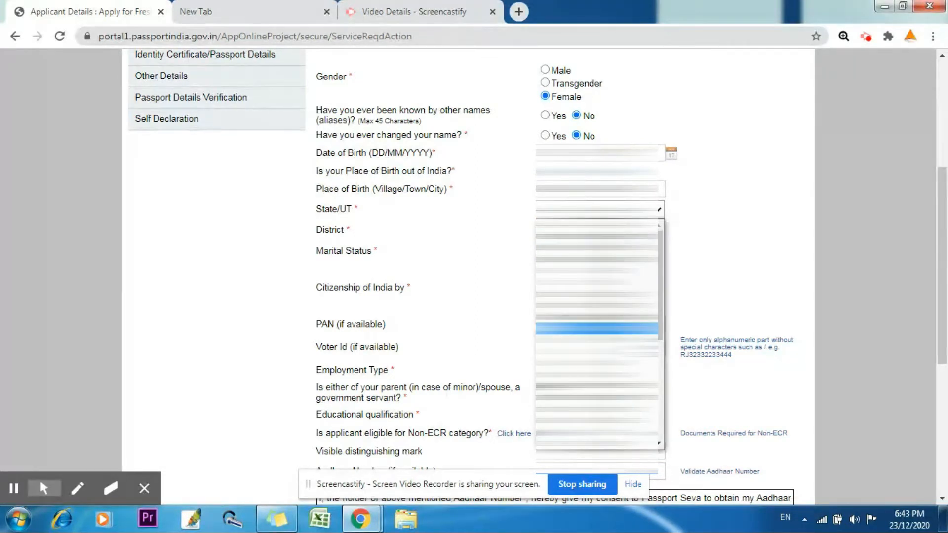
key("m")
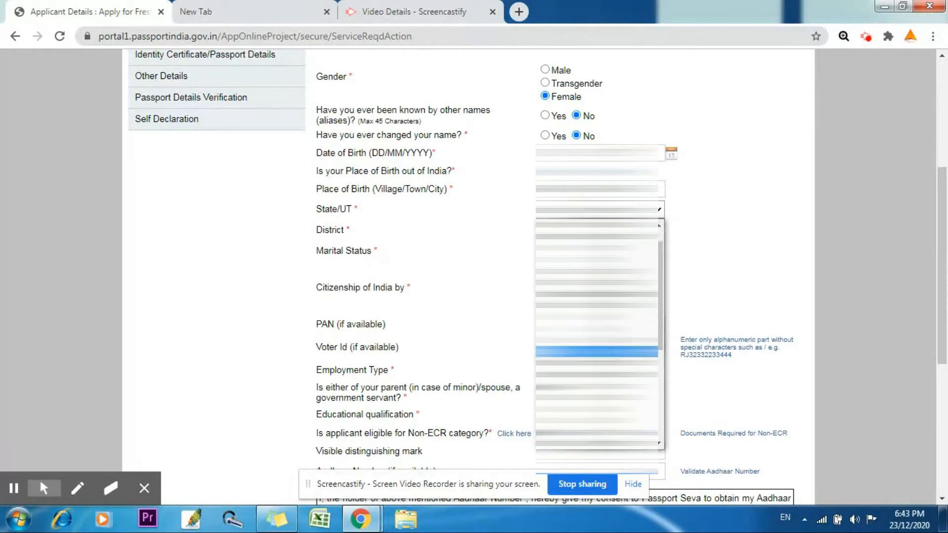
key("m")
key("m")
key("Return")
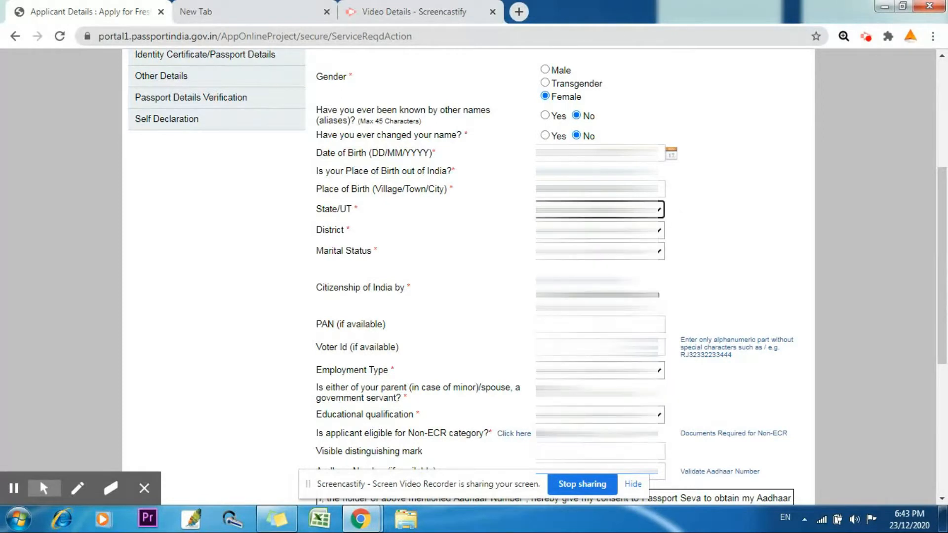
- Select the applicant's district of birth from the districts of the chosen state
left_click(656, 230)
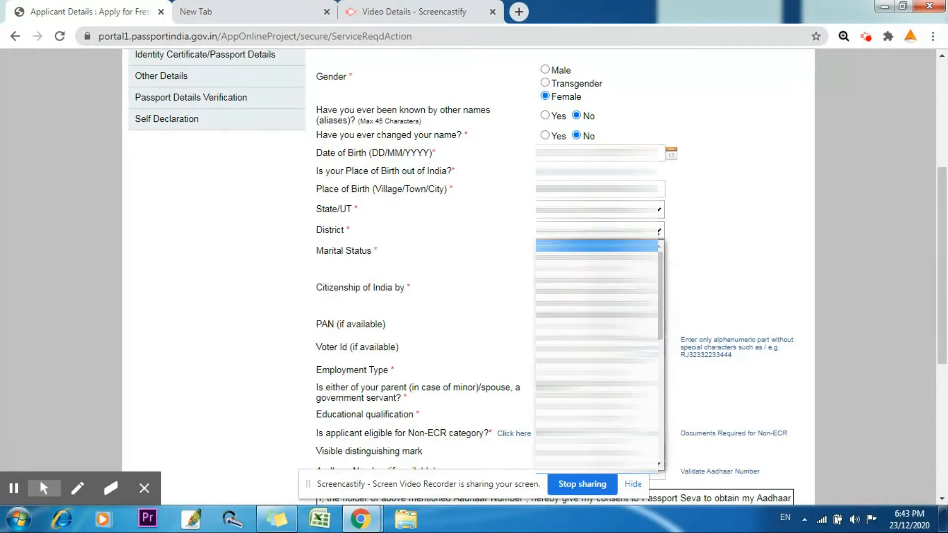
key("p")
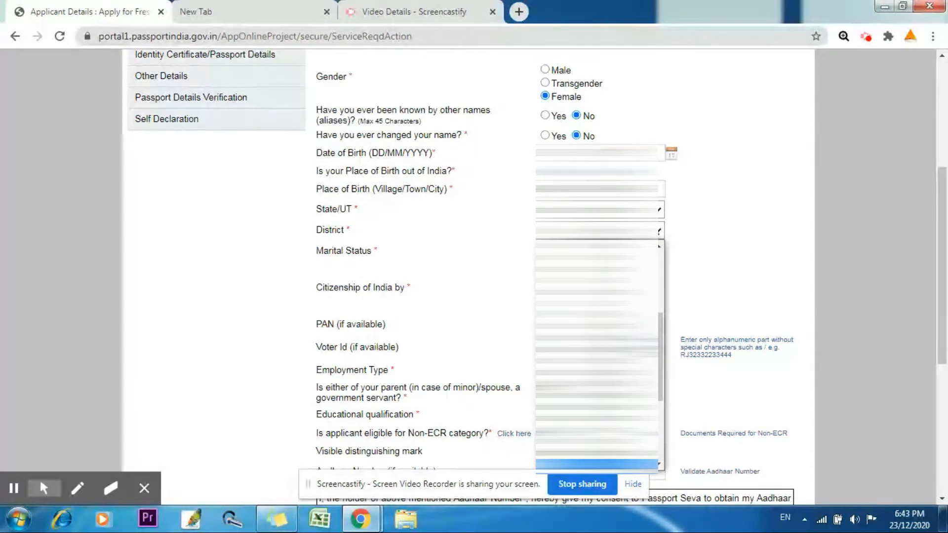
key("a")
key("a")
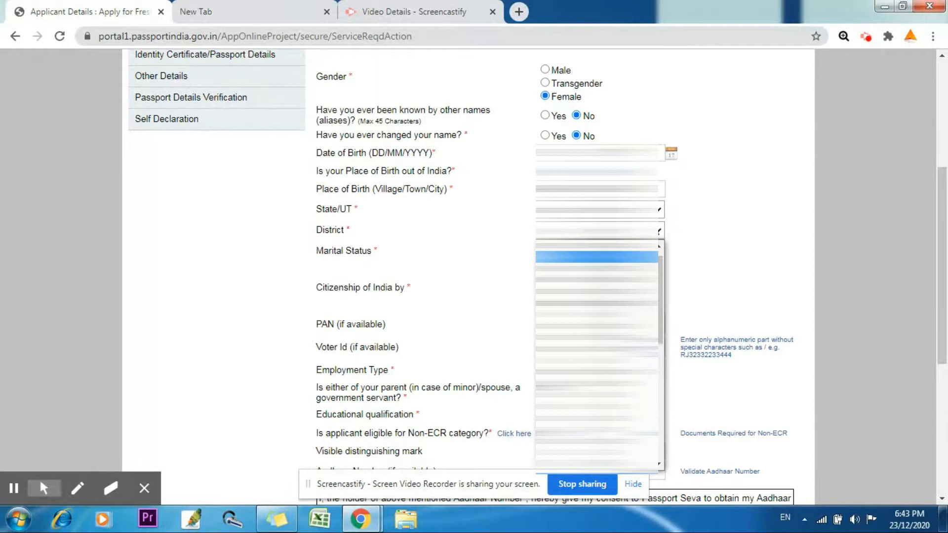
key("a")
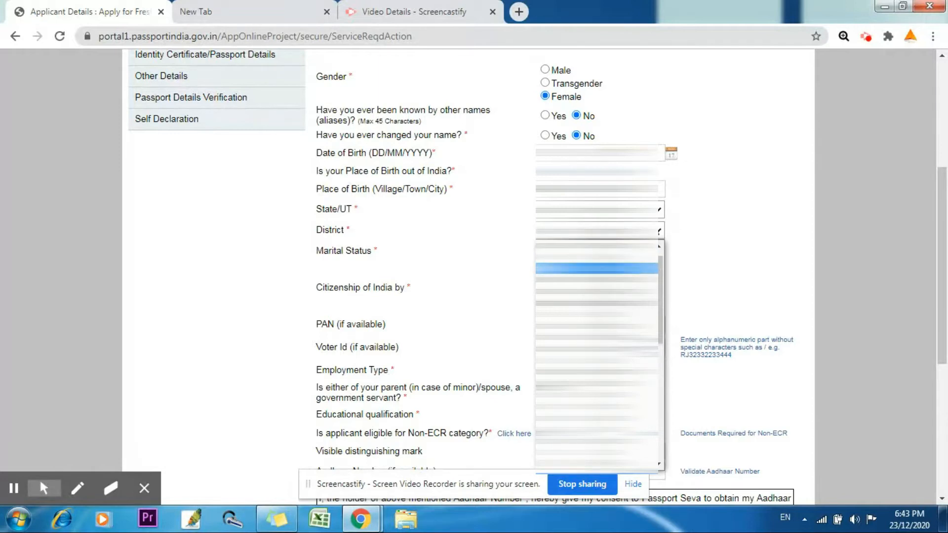
key("a")
key("Return")
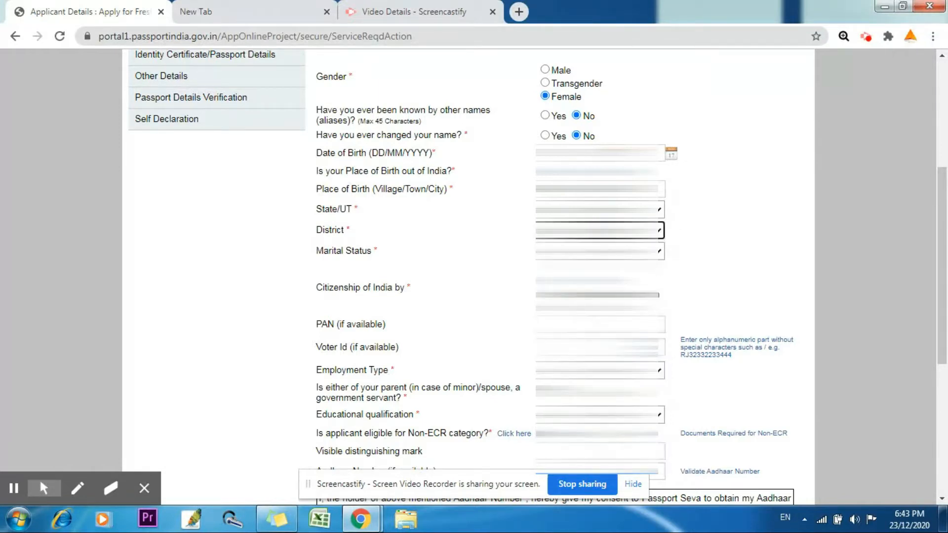
- Choose the applicant's marital status
left_click(600, 252)
key("Down")
key("Down")
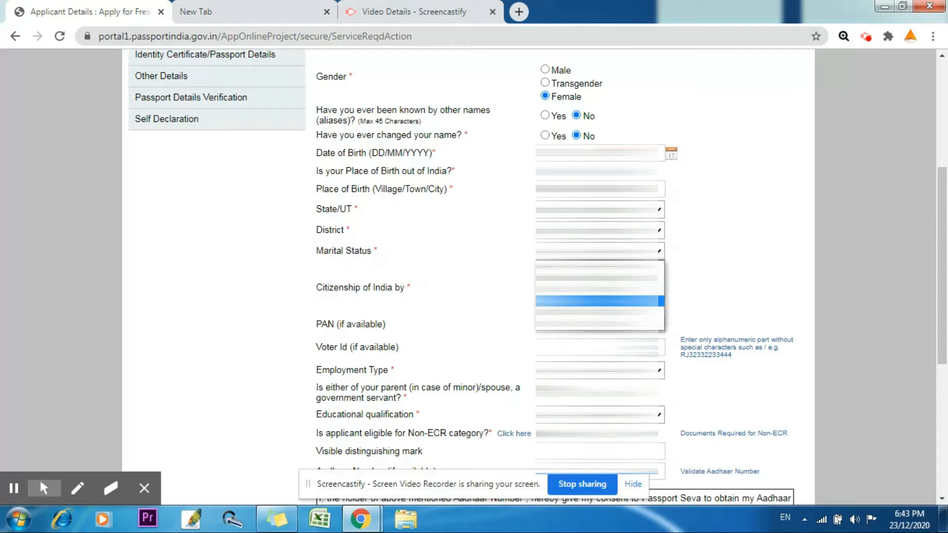
key("Return")
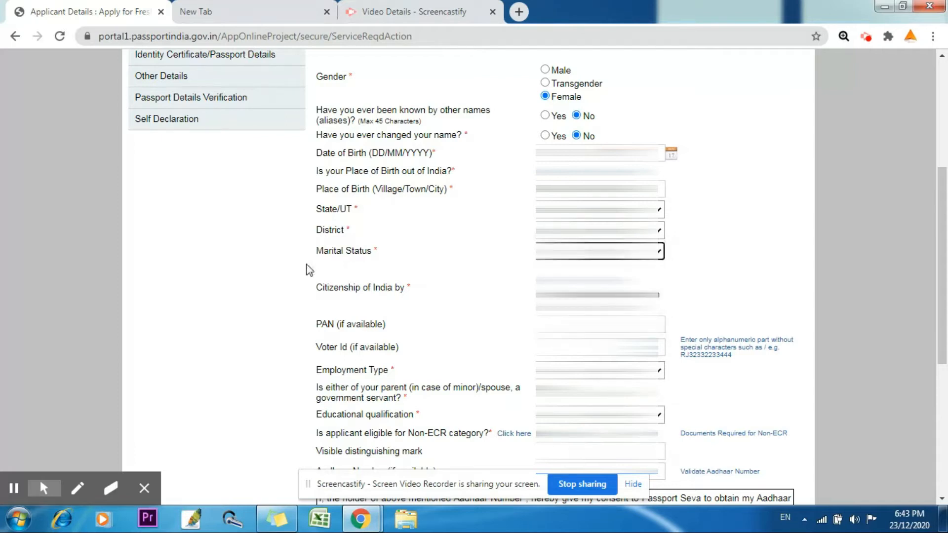
left_click_drag(947, 263, 944, 312)
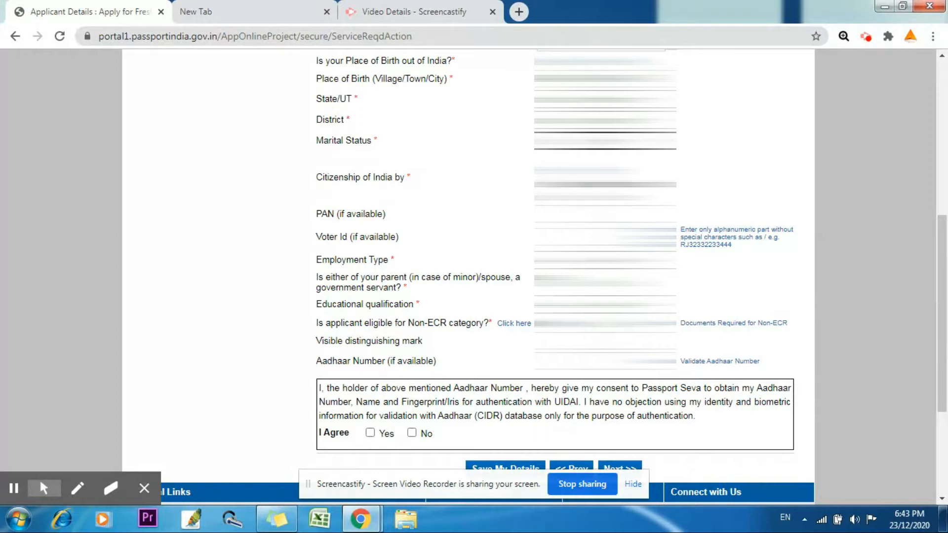
left_click(605, 213)
left_click(605, 237)
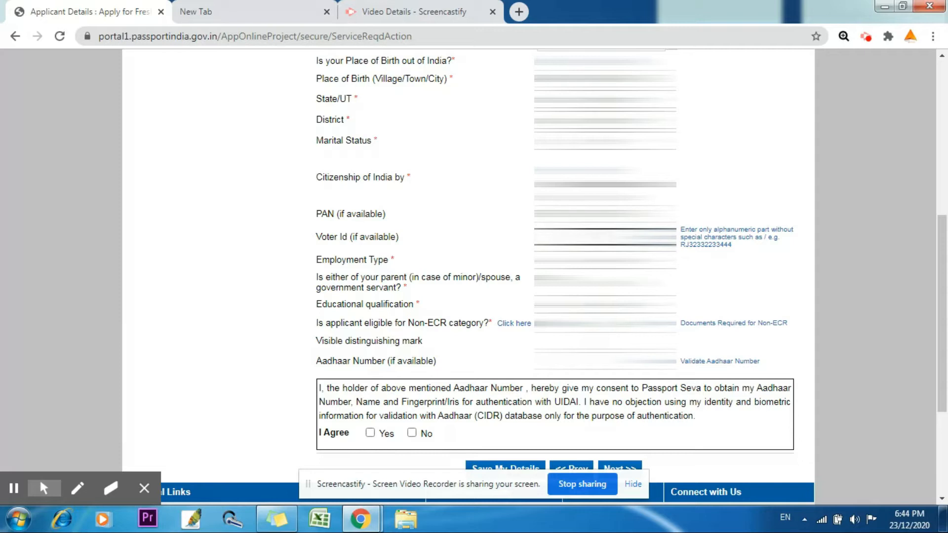
key("shift+Tab")
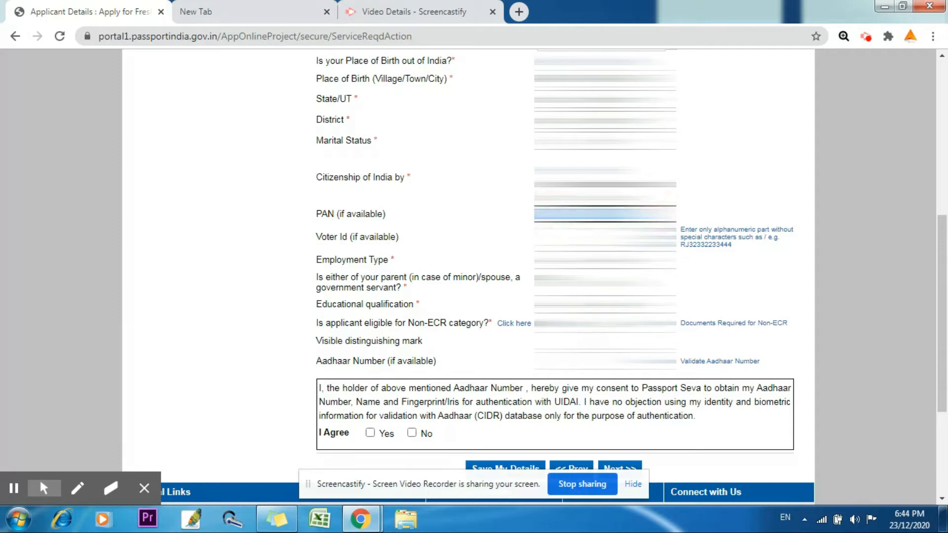
key("BackSpace")
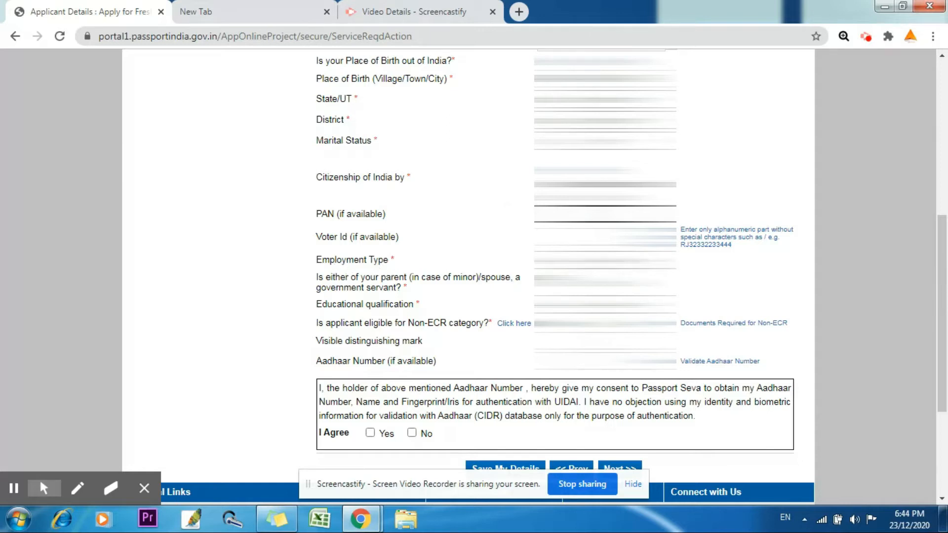
- Set the employment type to Student and choose the applicant's educational qualification
left_click(605, 261)
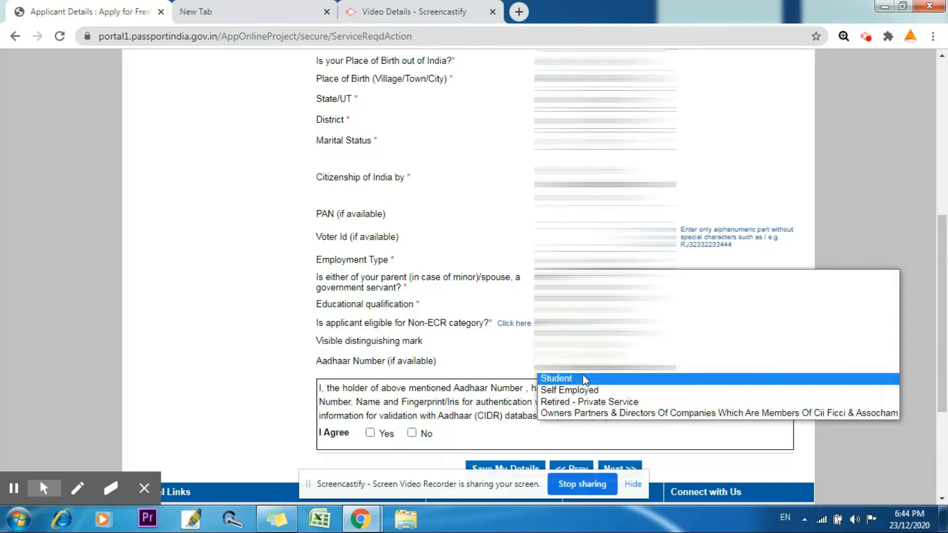
left_click(558, 378)
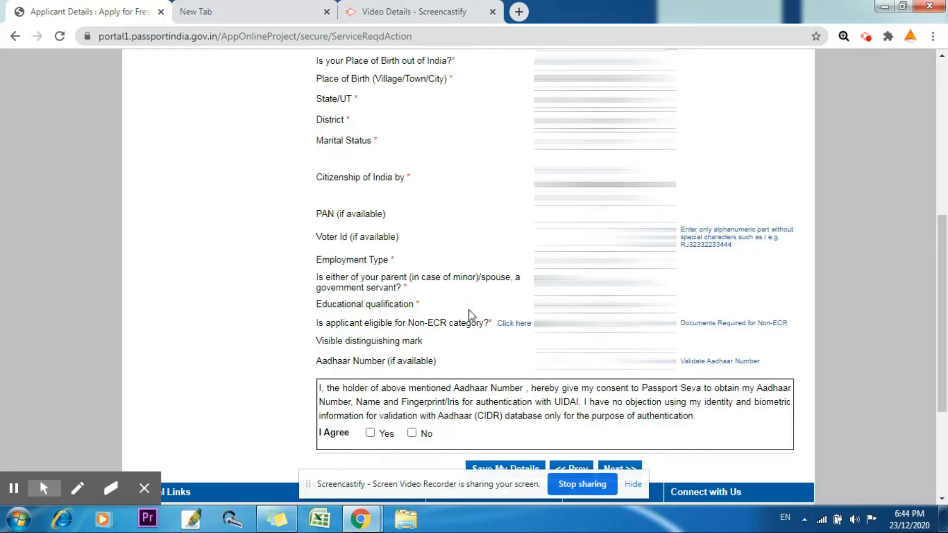
left_click(602, 305)
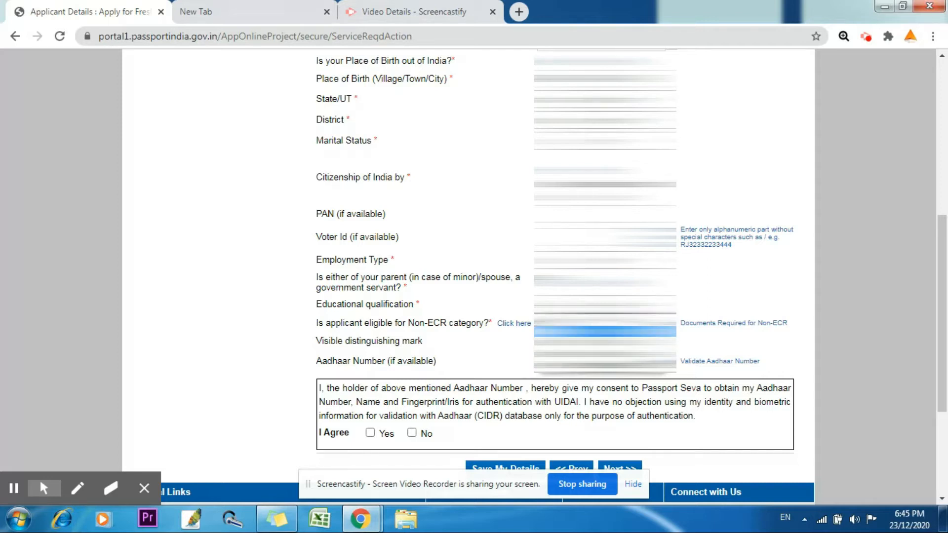
left_click(604, 354)
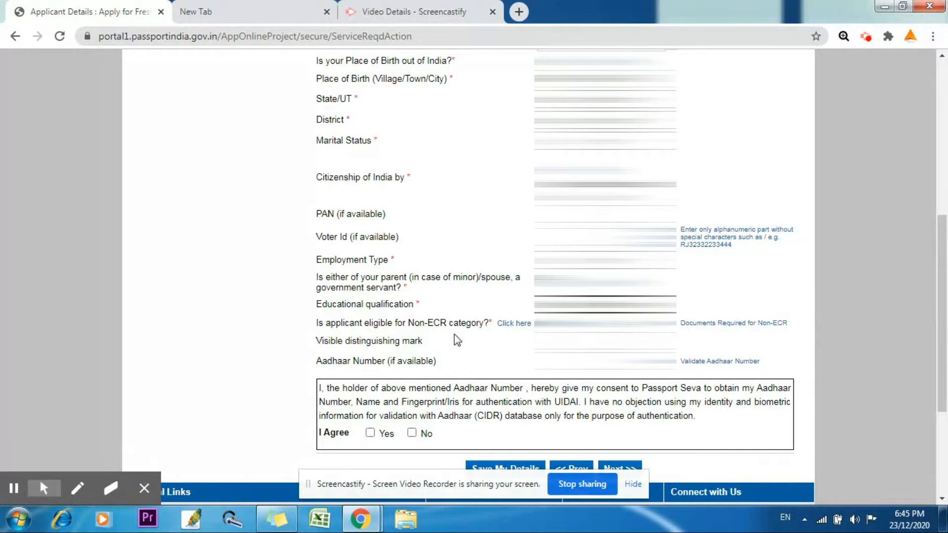
- Answer Yes to the Aadhaar authentication consent and save the applicant details
left_click_drag(946, 237, 945, 298)
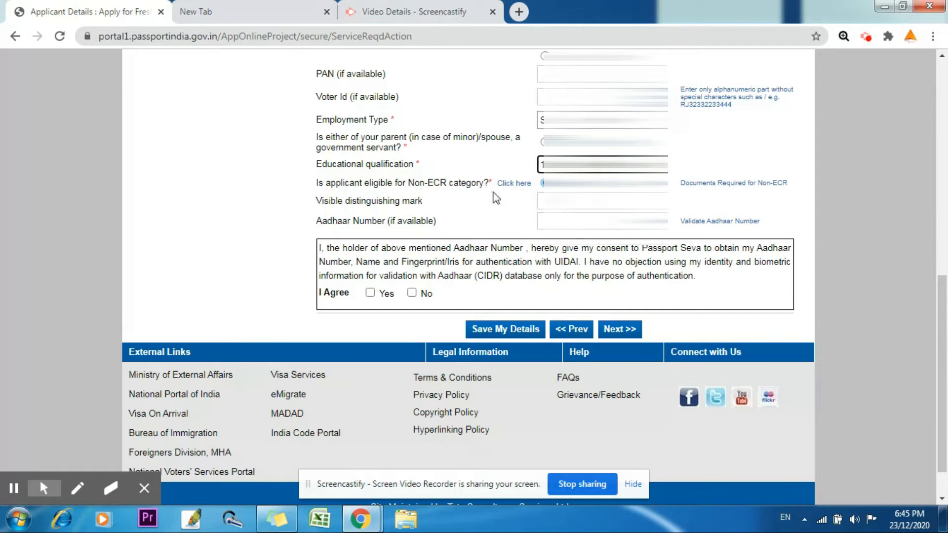
key("Tab")
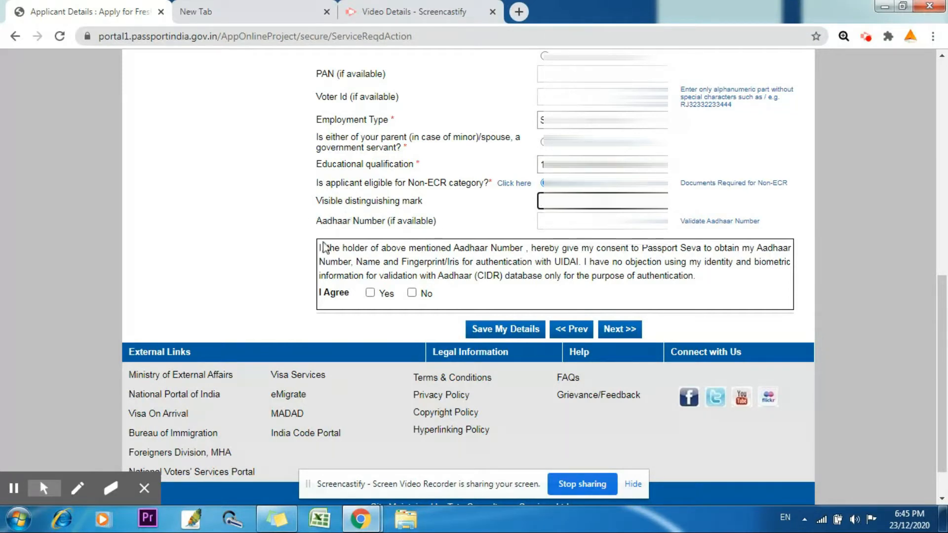
left_click(372, 293)
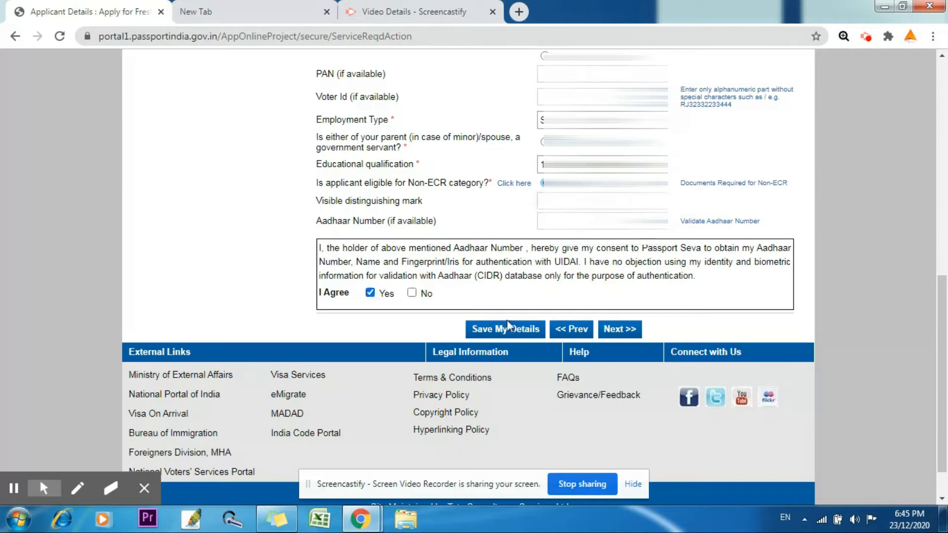
left_click(520, 333)
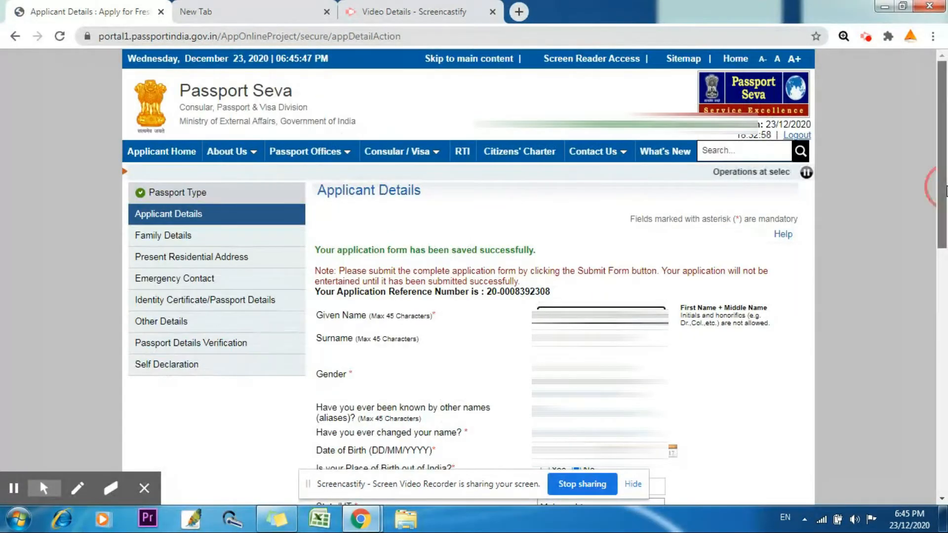
- Proceed from the saved applicant details to the family details
scroll(947, 323, "down", 8)
scroll(946, 323, "down", 3)
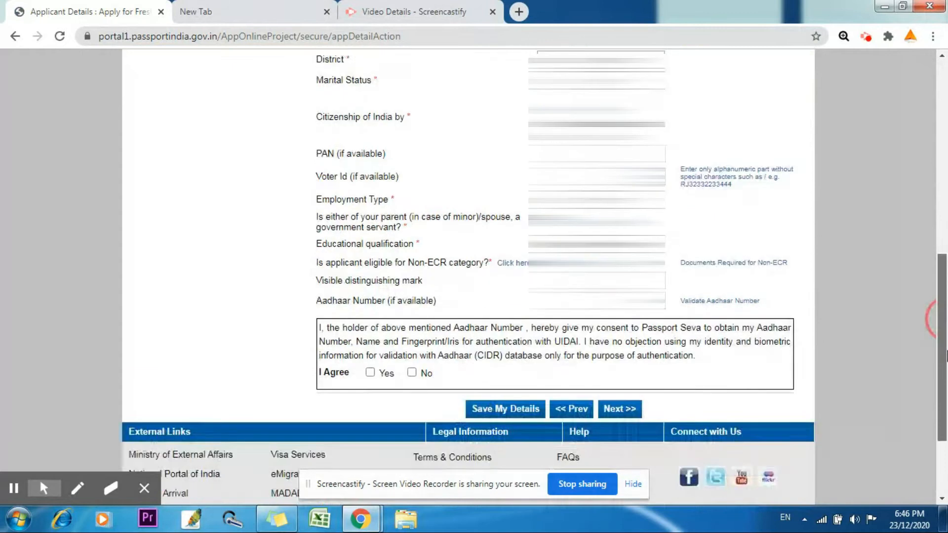
left_click(625, 357)
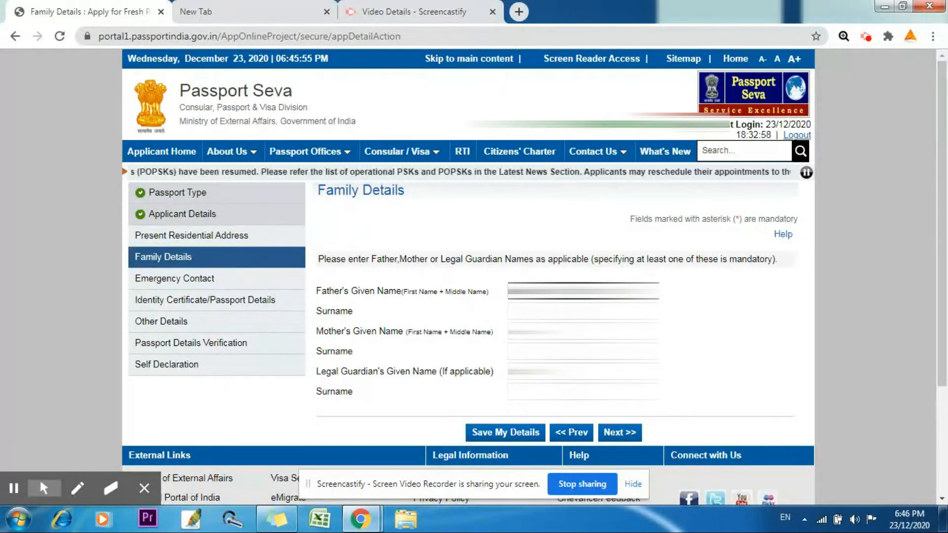
- Enter the father's and mother's given names and surnames and proceed to the present residential address
key("Tab")
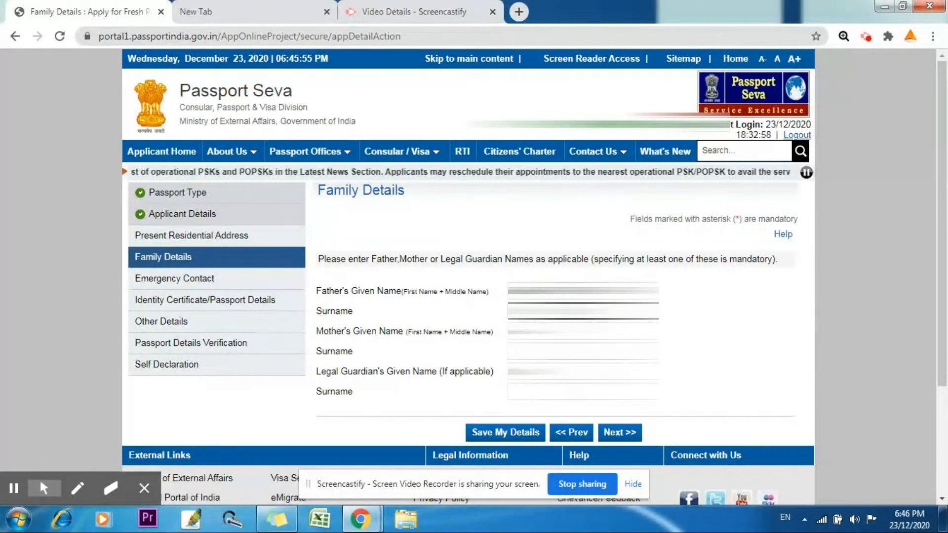
key("Tab")
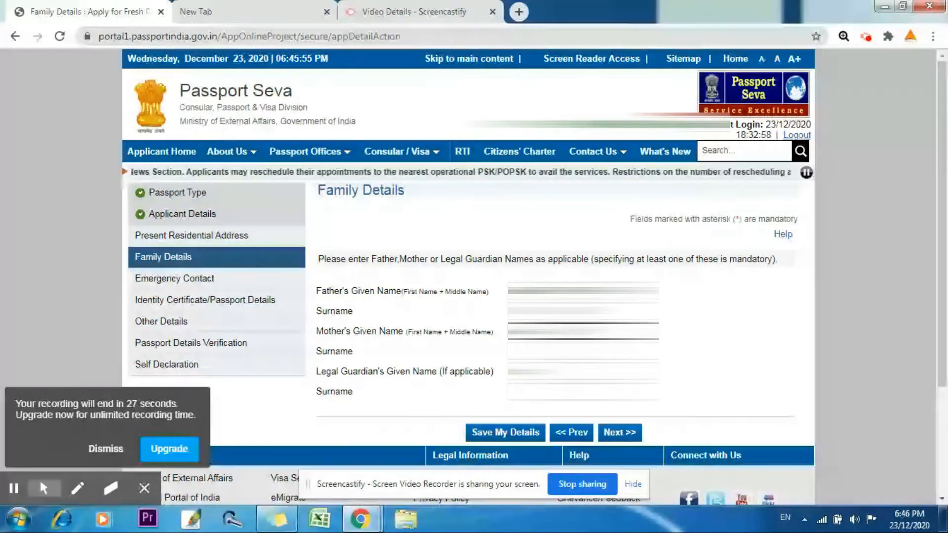
key("Tab")
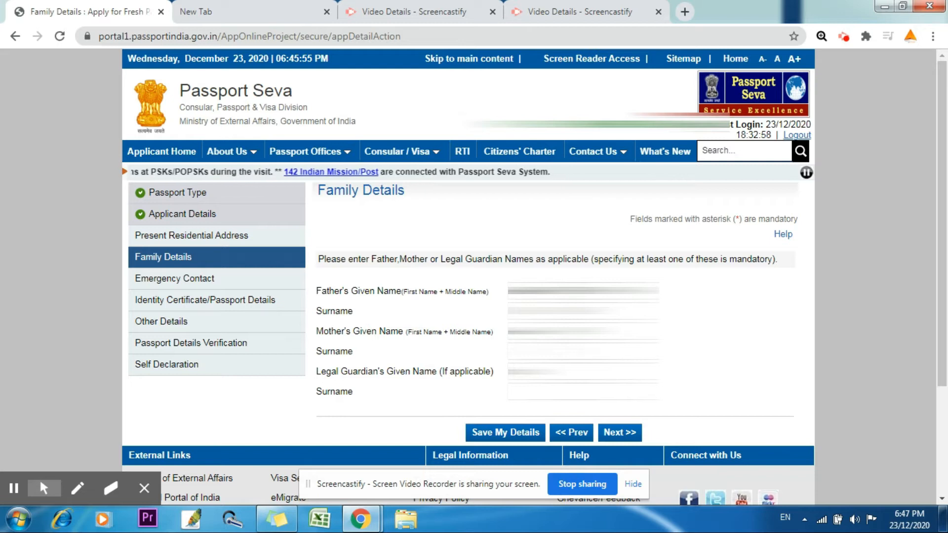
left_click(576, 352)
left_click(576, 331)
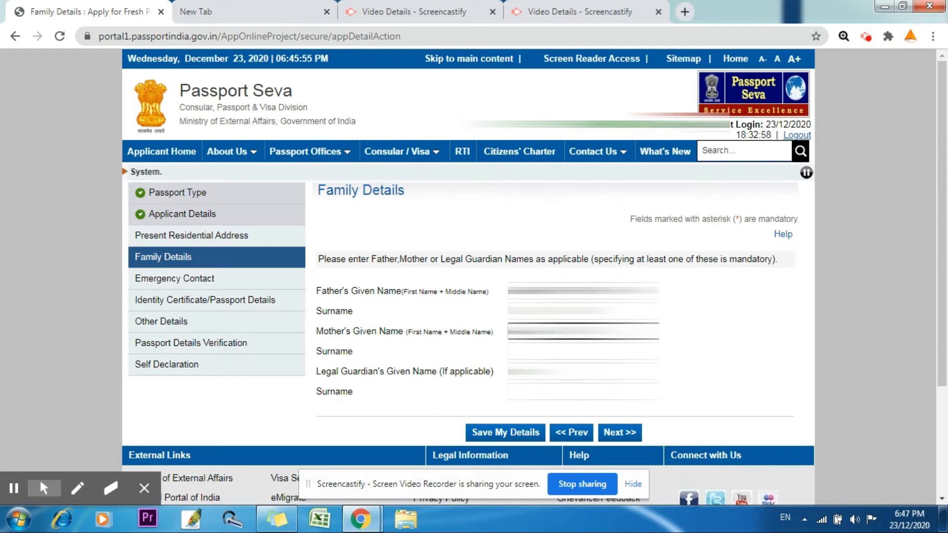
key("Caps_Lock")
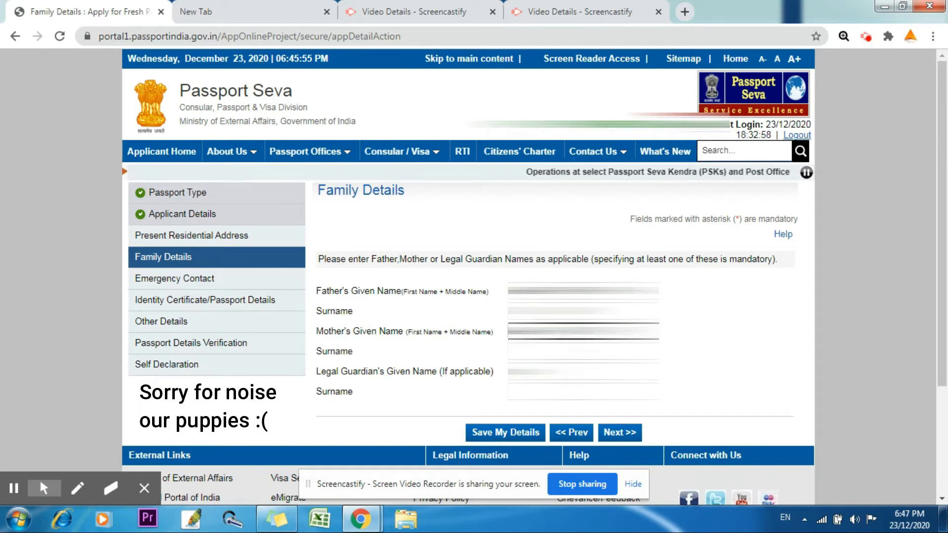
left_click(584, 351)
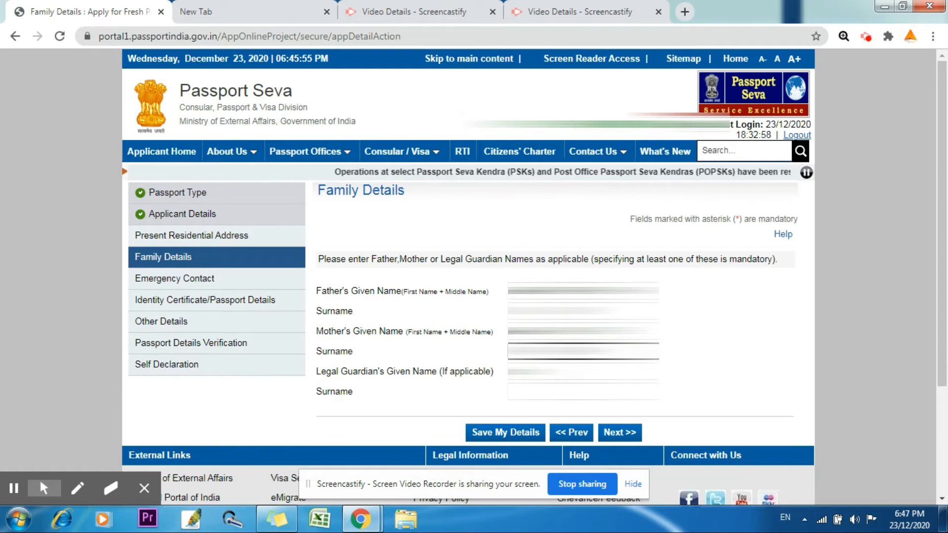
key("Tab")
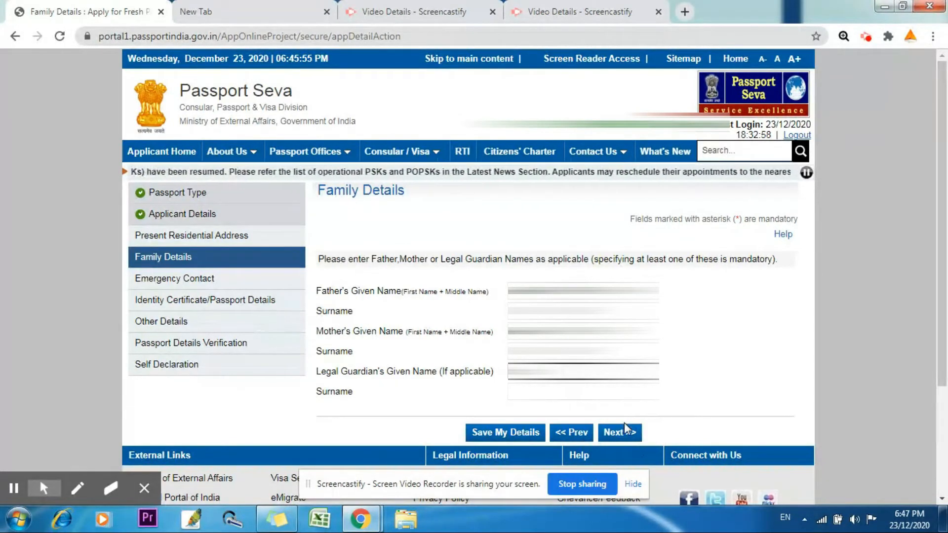
left_click(627, 435)
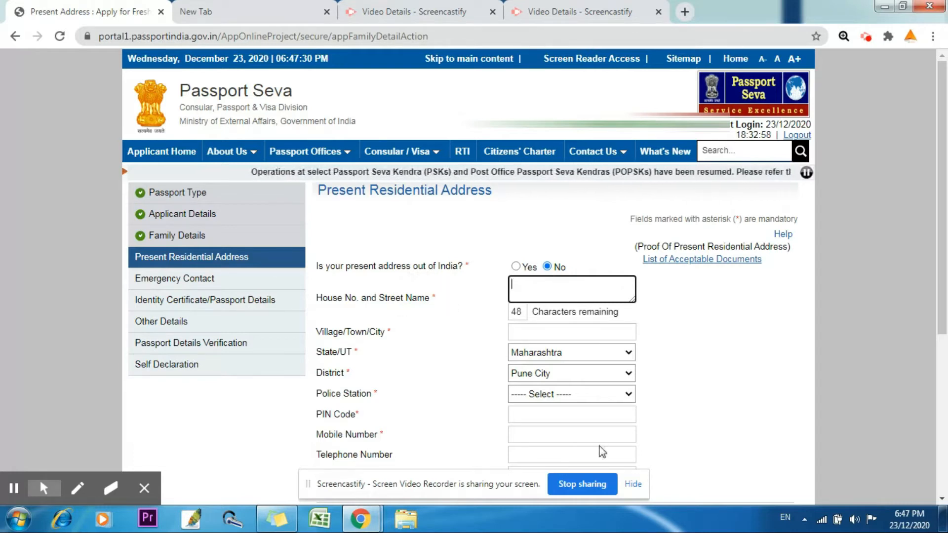
- Enter the applicant's house number, street name and village, town or city in the present residential address
left_click(575, 284)
left_click_drag(947, 198, 947, 281)
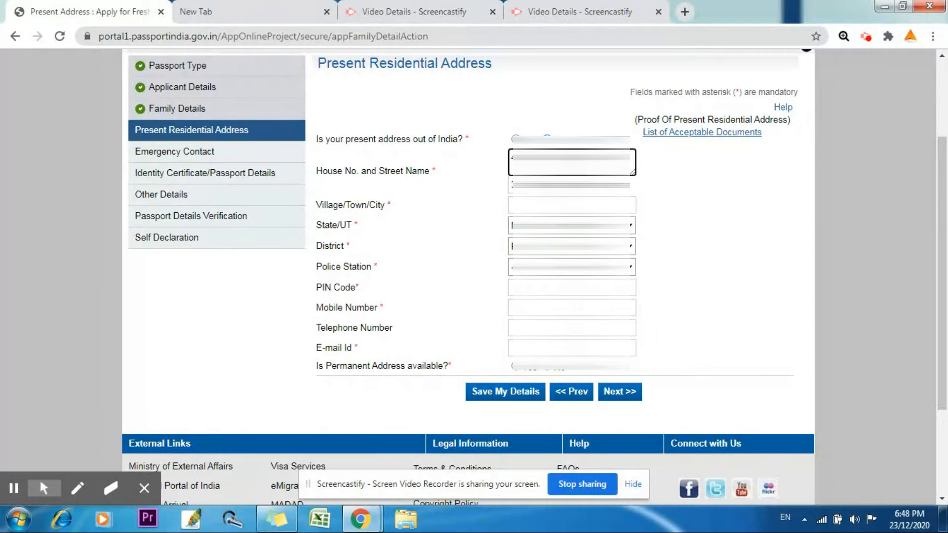
left_click(572, 205)
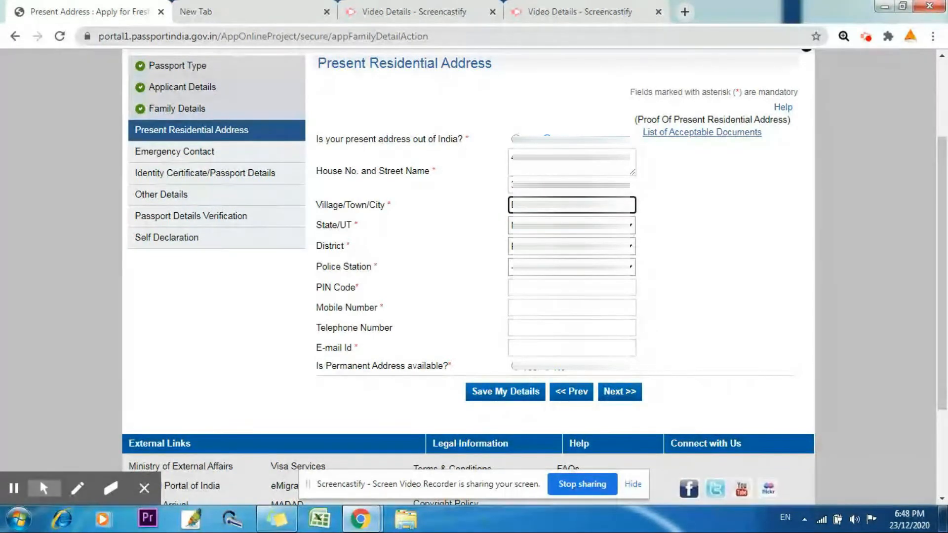
- Set the present address's state to Maharashtra and its district to Pune City
left_click(572, 226)
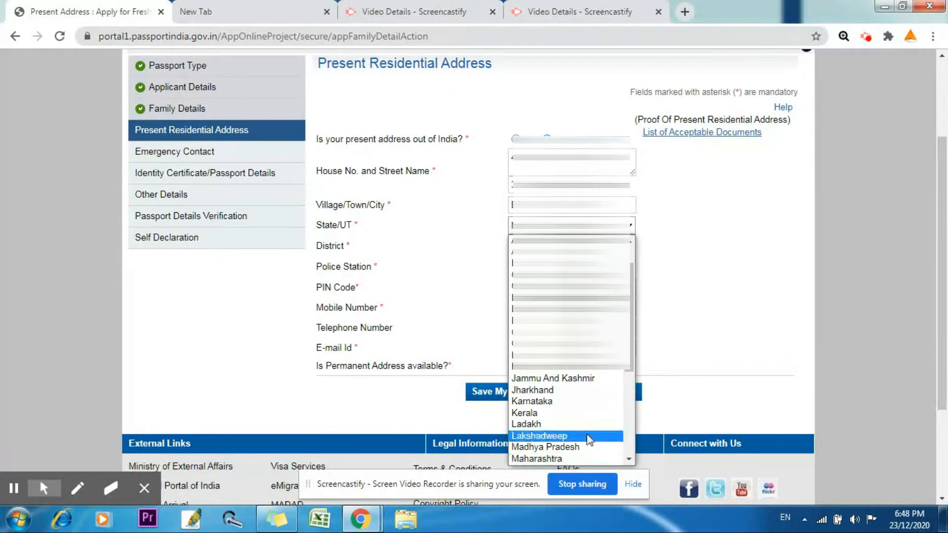
left_click(588, 454)
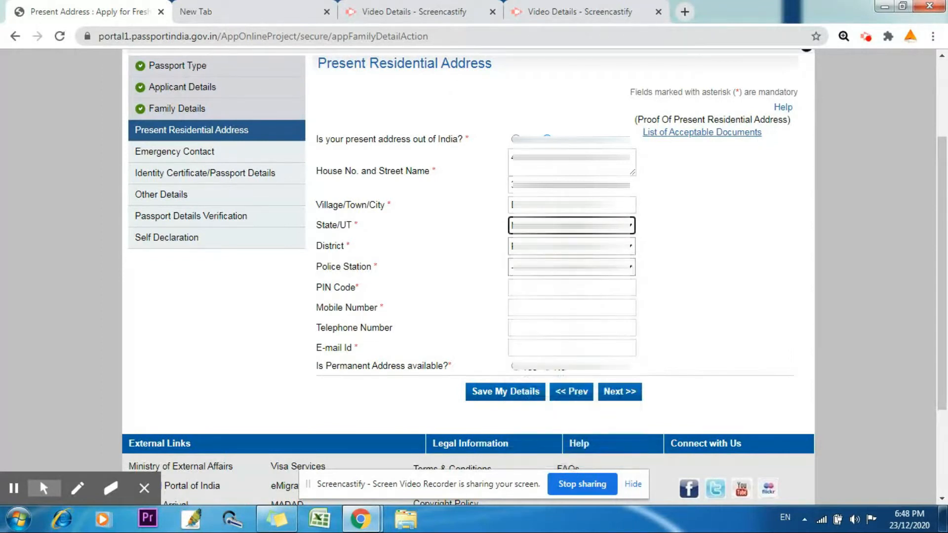
left_click(572, 246)
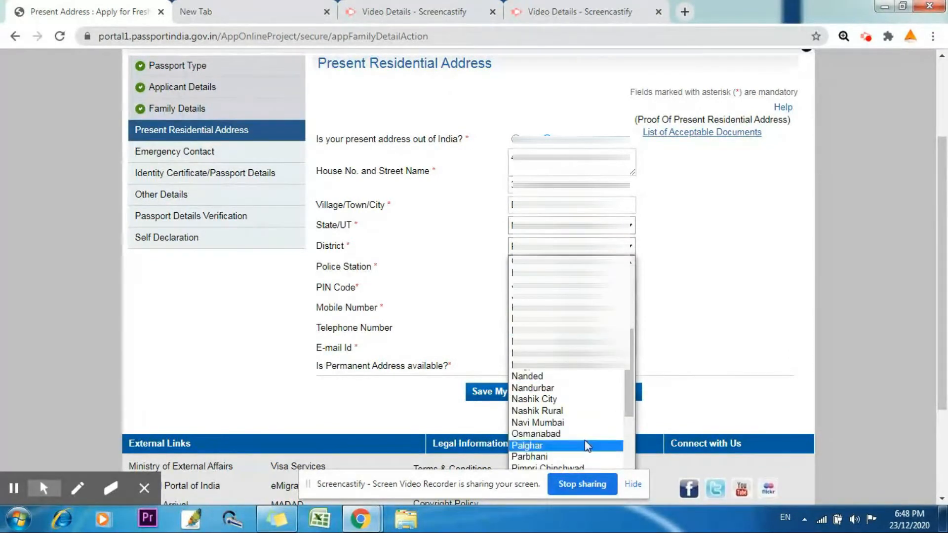
scroll(588, 446, "down", 1)
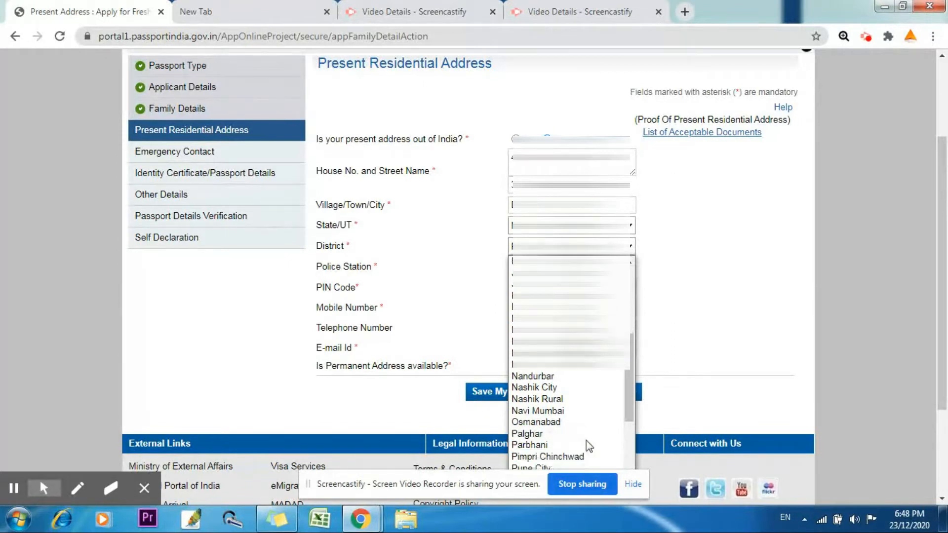
key("Down")
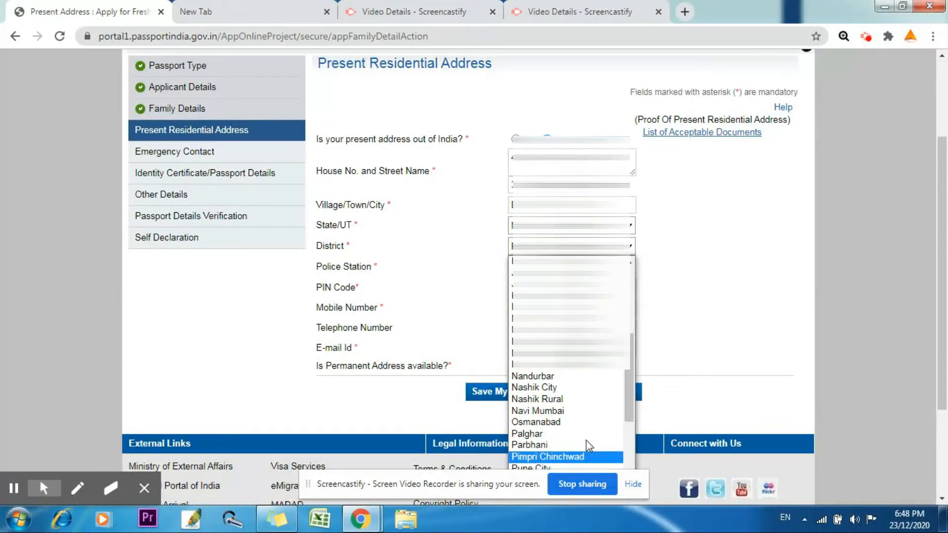
key("Down")
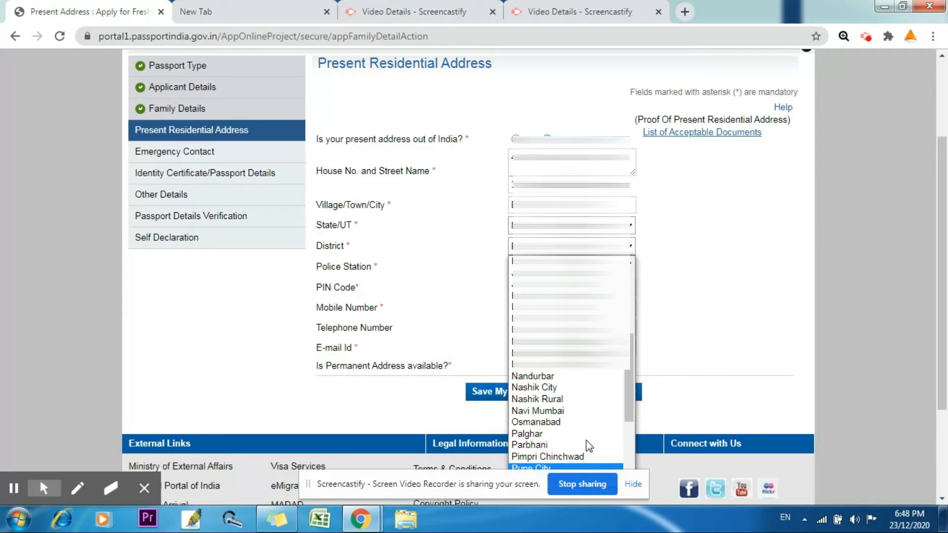
left_click(555, 469)
- Choose the applicant's local police station for the present residential address
left_click(571, 267)
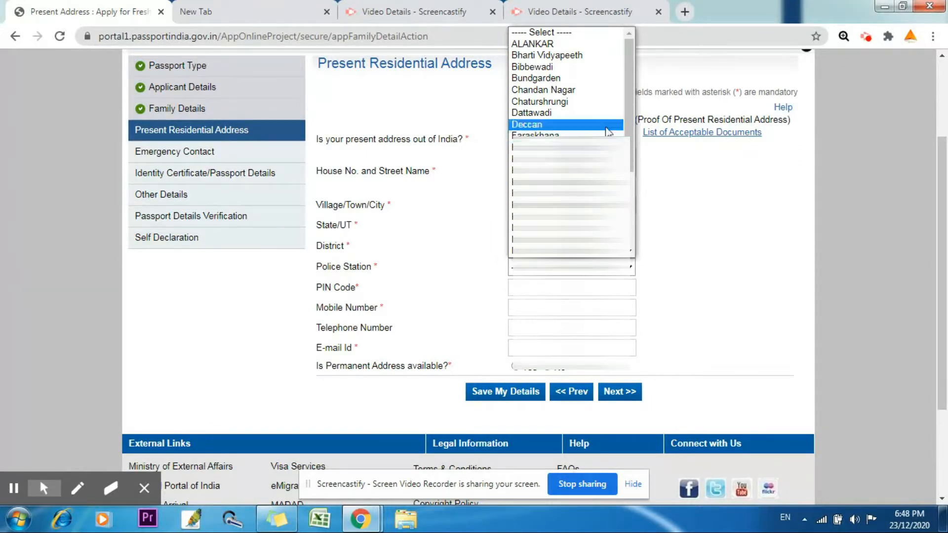
key("s")
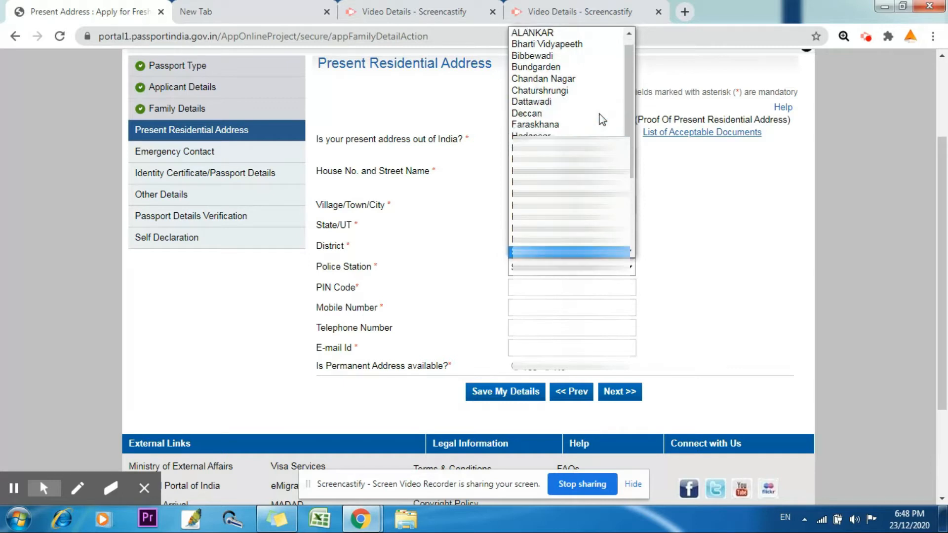
key("s")
key("s")
key("s")
key("s")
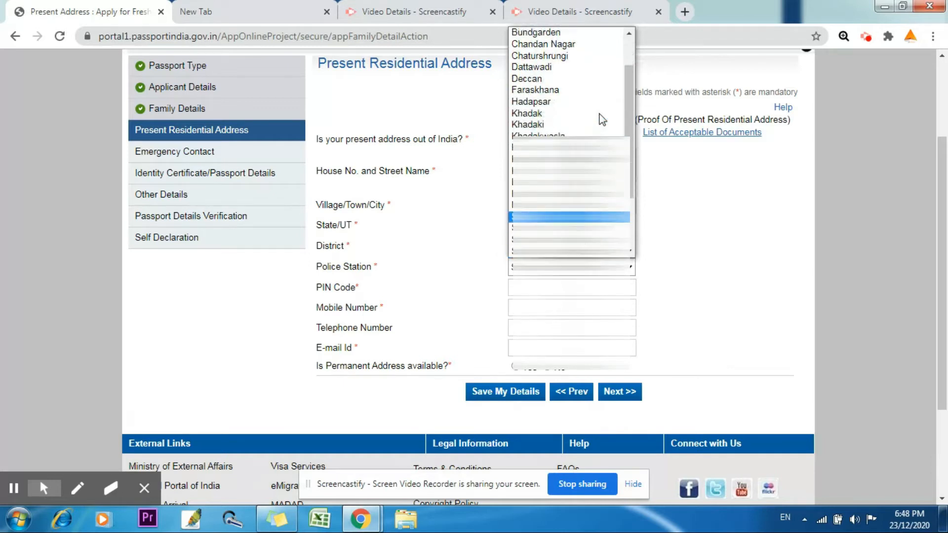
key("Return")
left_click(572, 267)
key("Down")
key("Down")
key("Down")
key("Down")
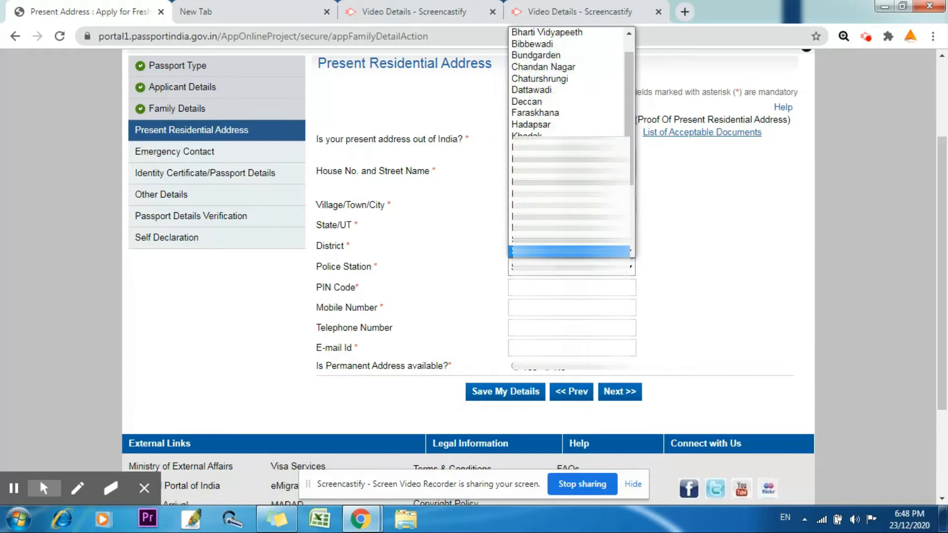
key("Down")
key("Up")
key("Up")
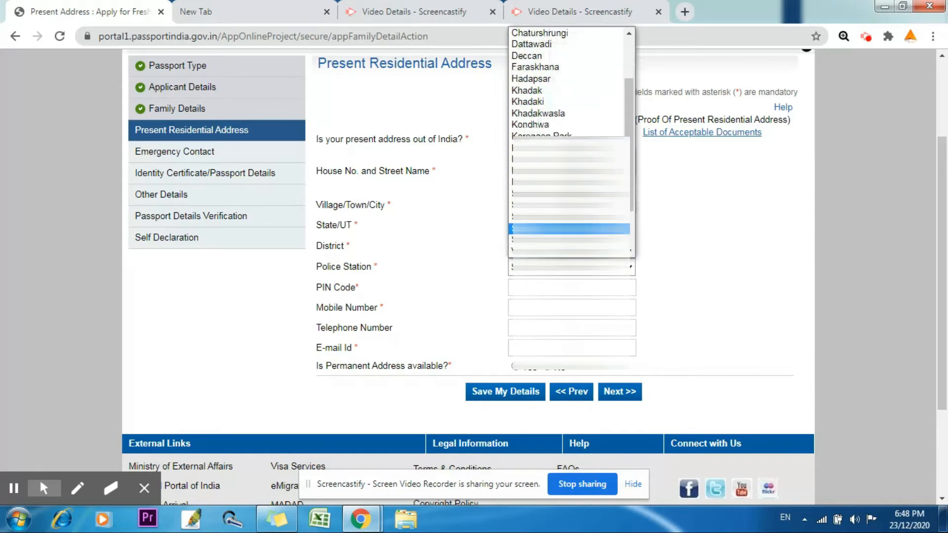
key("Return")
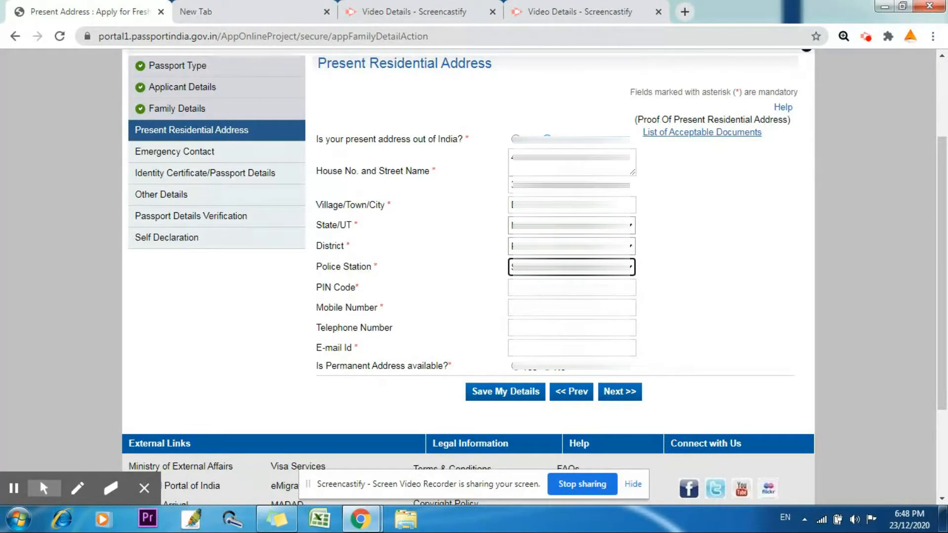
- Enter the present address's postal PIN code and the applicant's mobile number
key("Tab")
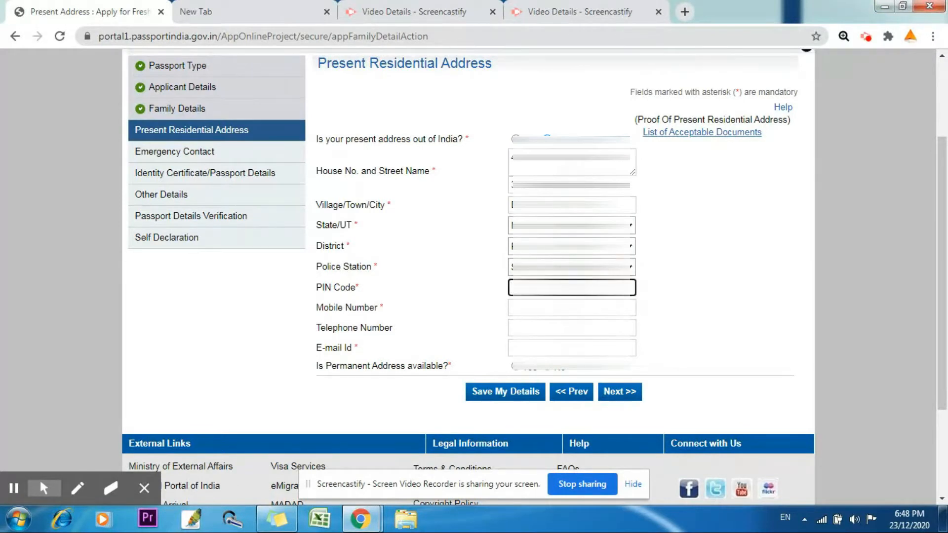
type("4")
key("Tab")
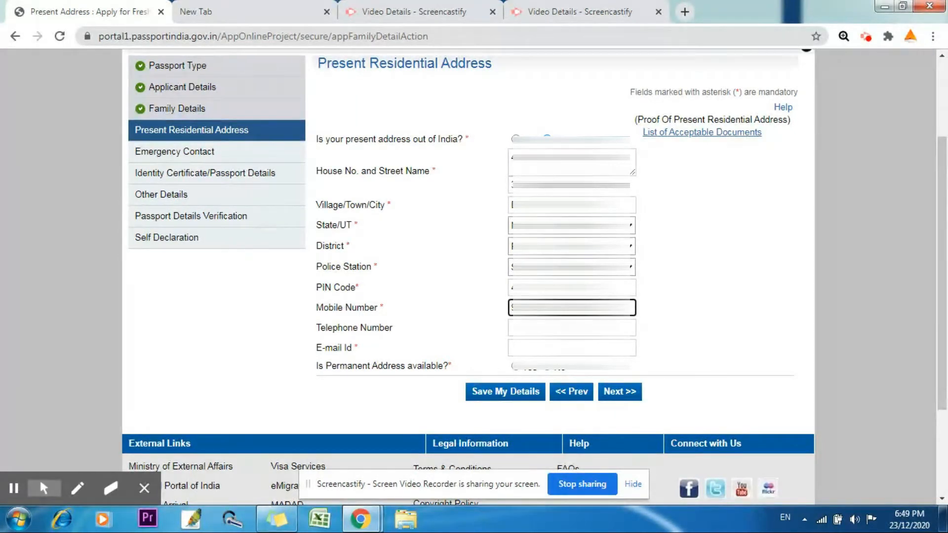
left_click(545, 349)
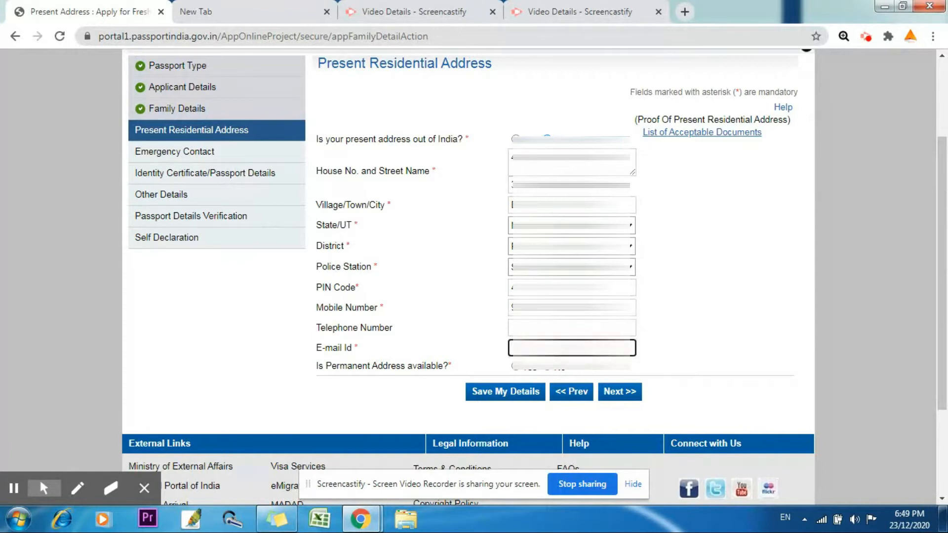
key("ctrl+v")
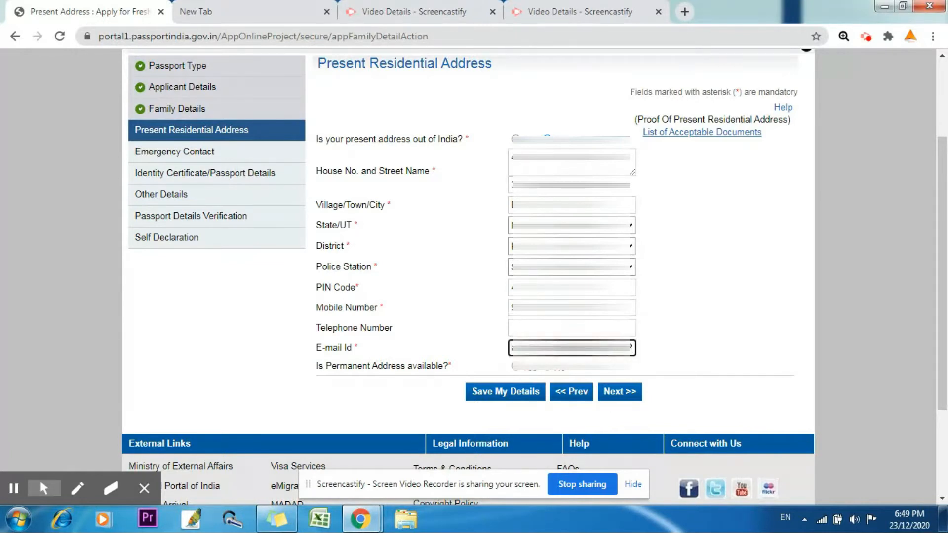
key("ctrl+z")
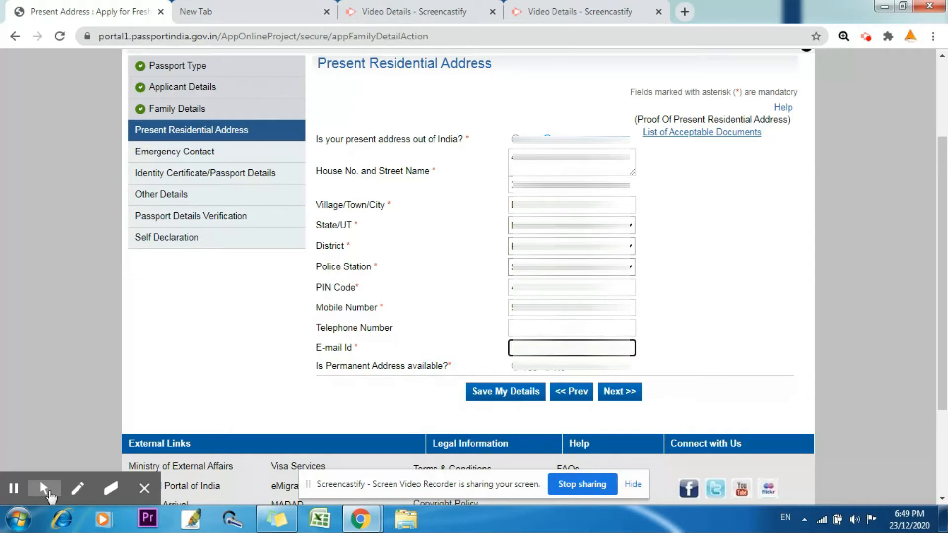
left_click(16, 493)
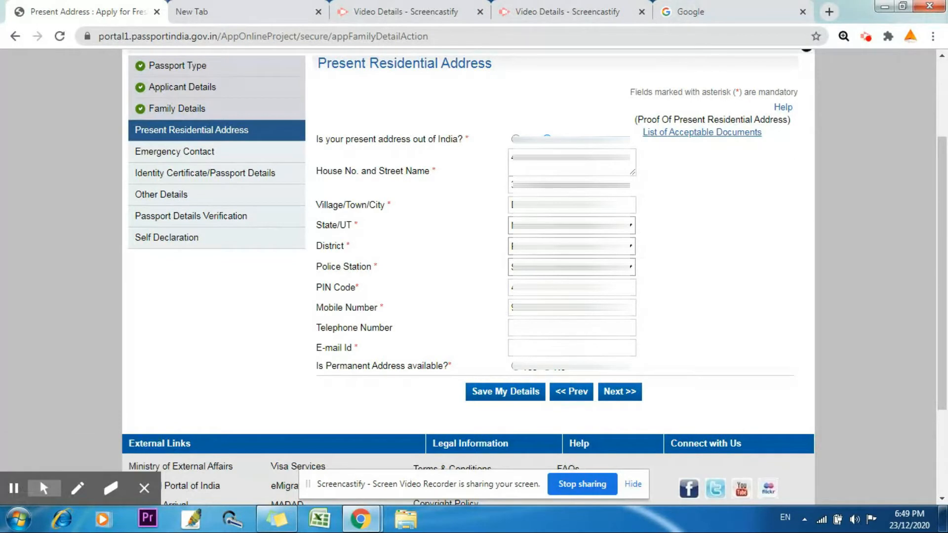
- Fill in the applicant's e-mail ID and answer No to whether a permanent address is available
left_click(572, 348)
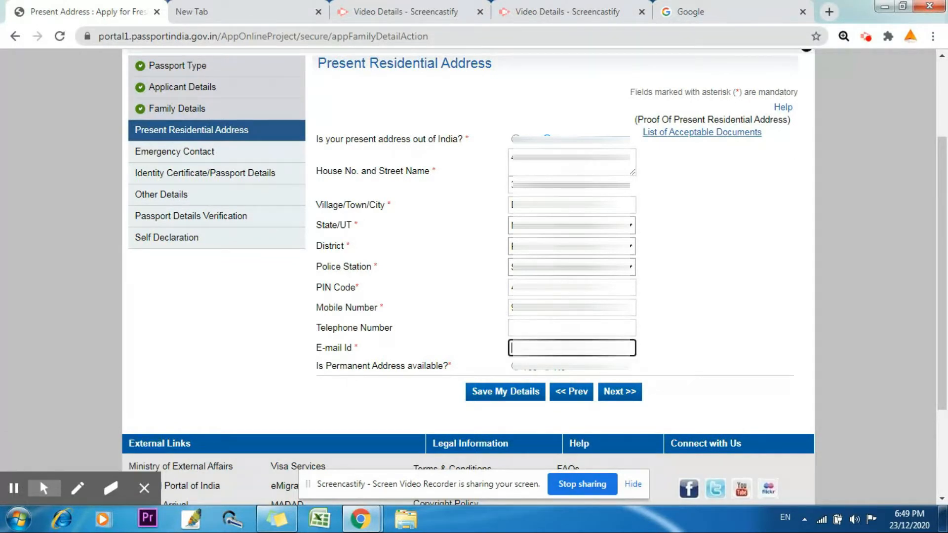
key("ctrl+v")
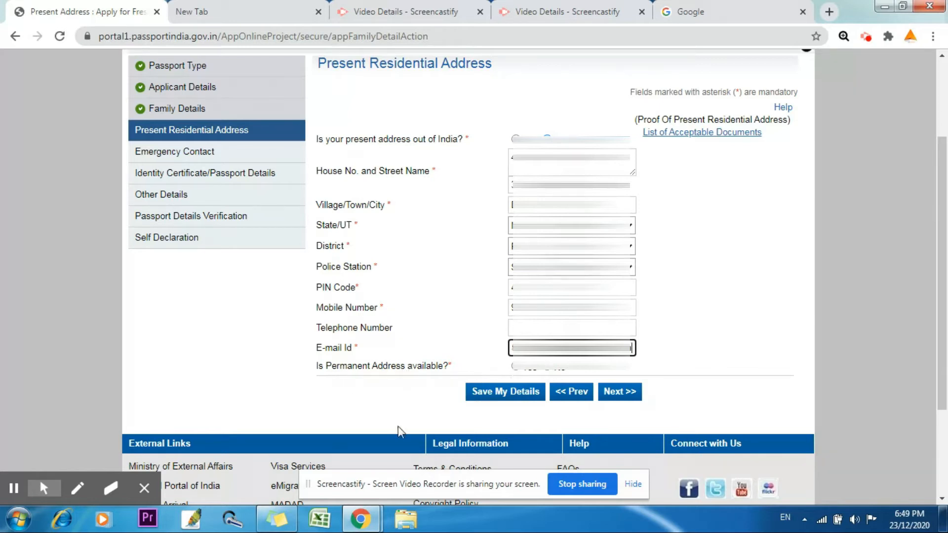
left_click(549, 369)
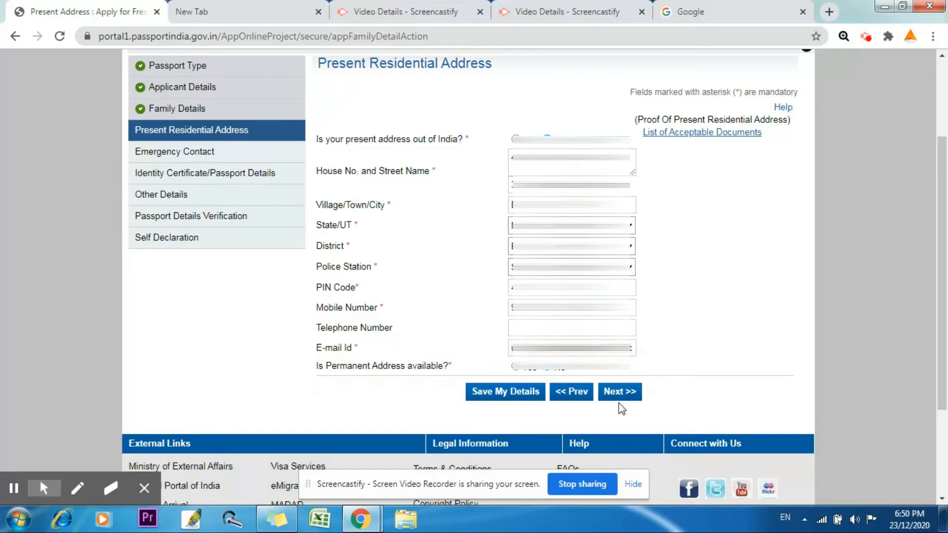
- Save the present residential address, accept the RPO notice and proceed to the emergency contact
left_click(523, 399)
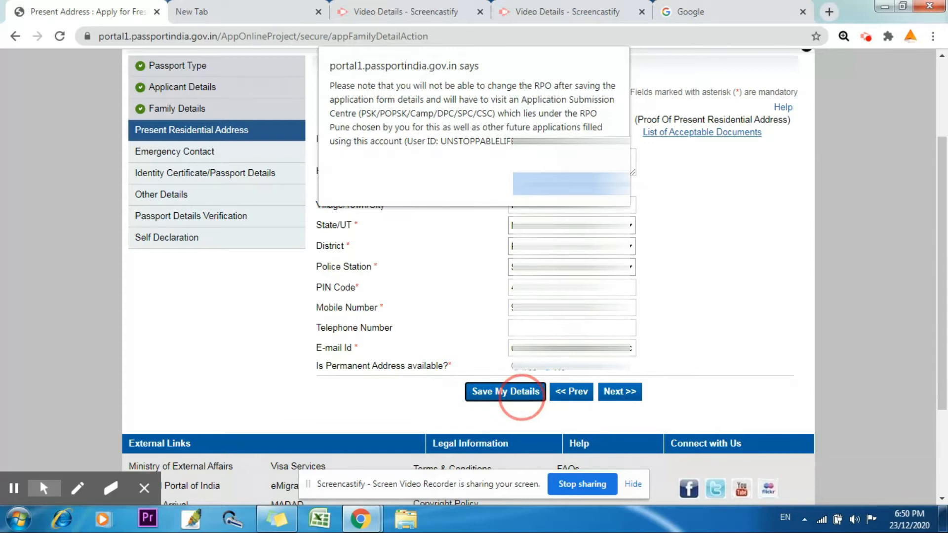
left_click(632, 290)
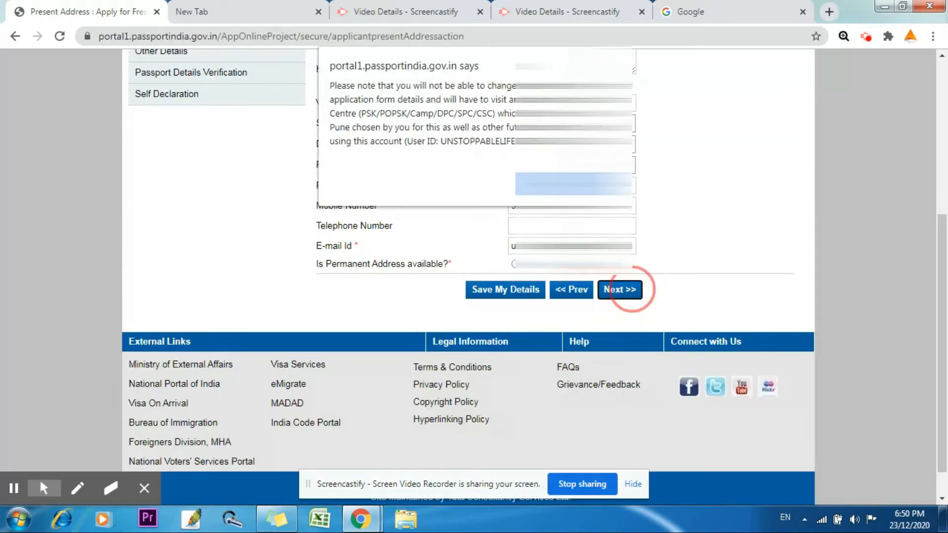
key("Return")
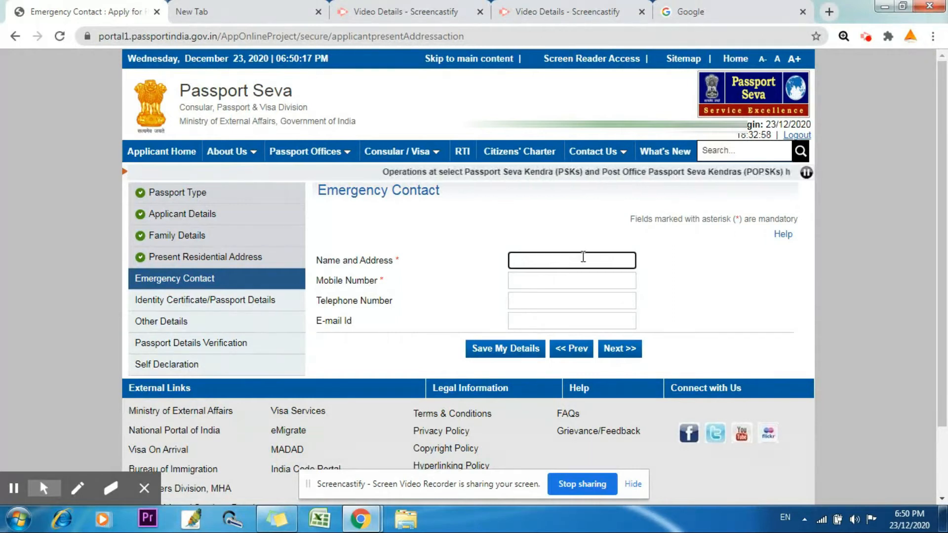
- Enter the emergency contact's full name and address
type("kA")
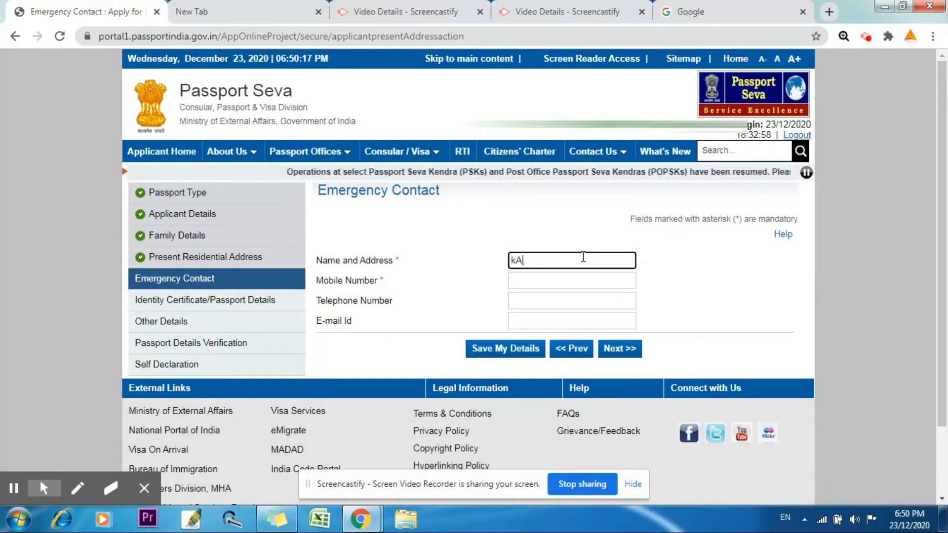
key("BackSpace")
key("BackSpace")
type("K")
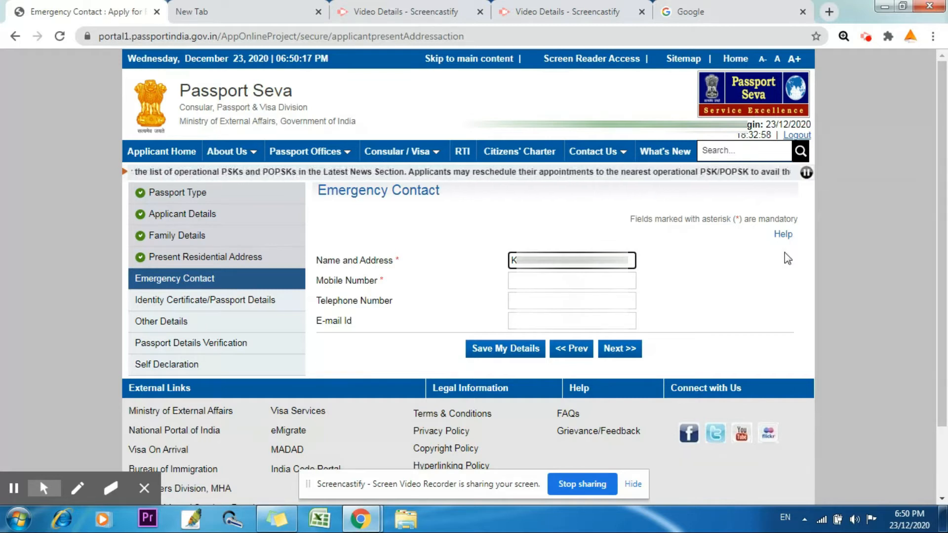
type("H")
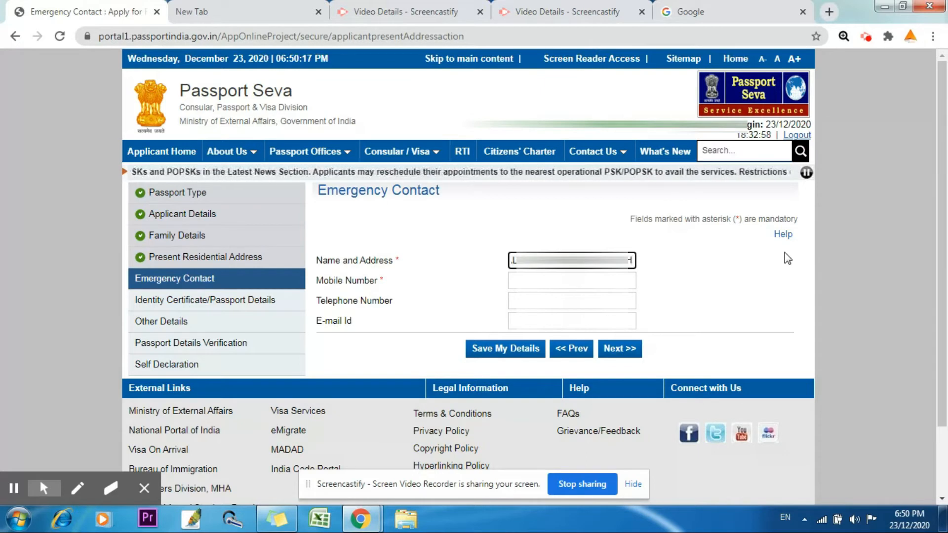
type("R")
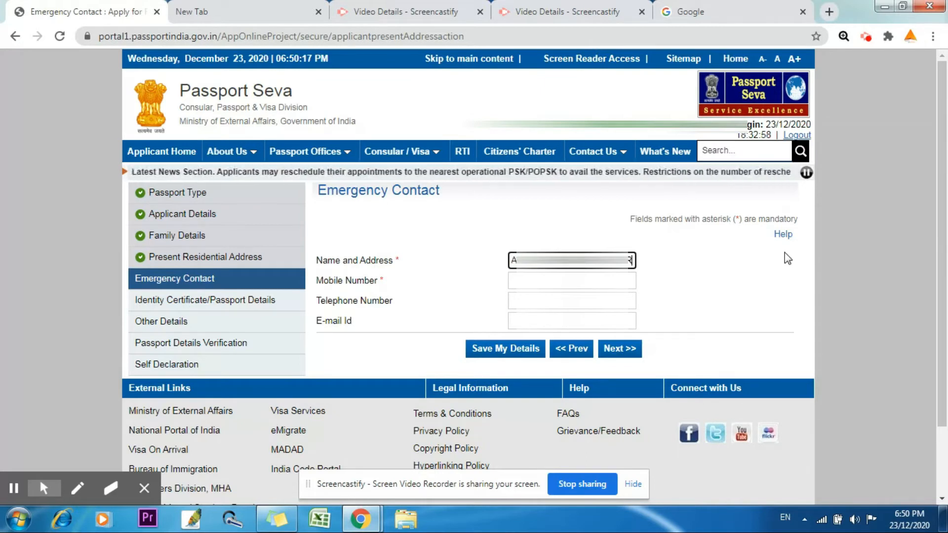
- Fill in the emergency contact's mobile number and e-mail ID and proceed to the identity certificate and passport details
left_click(571, 281)
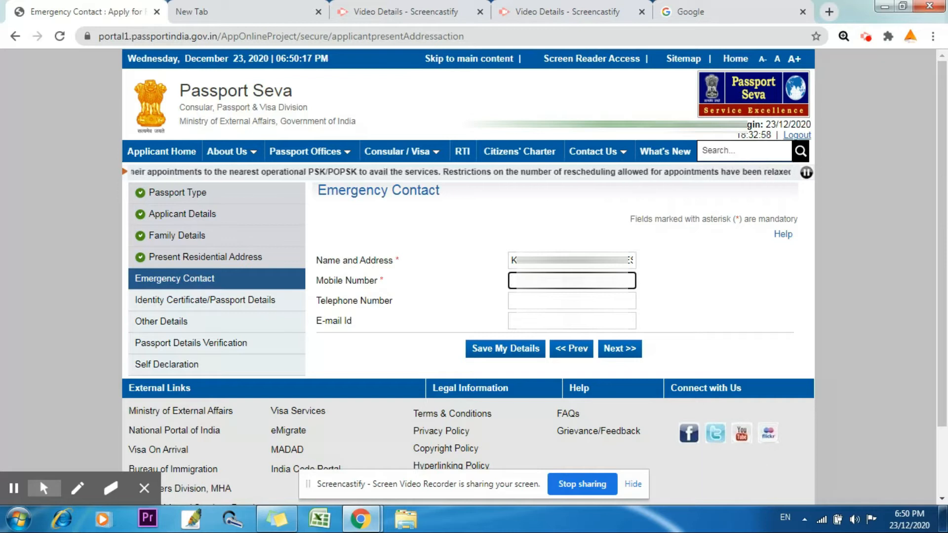
type("8")
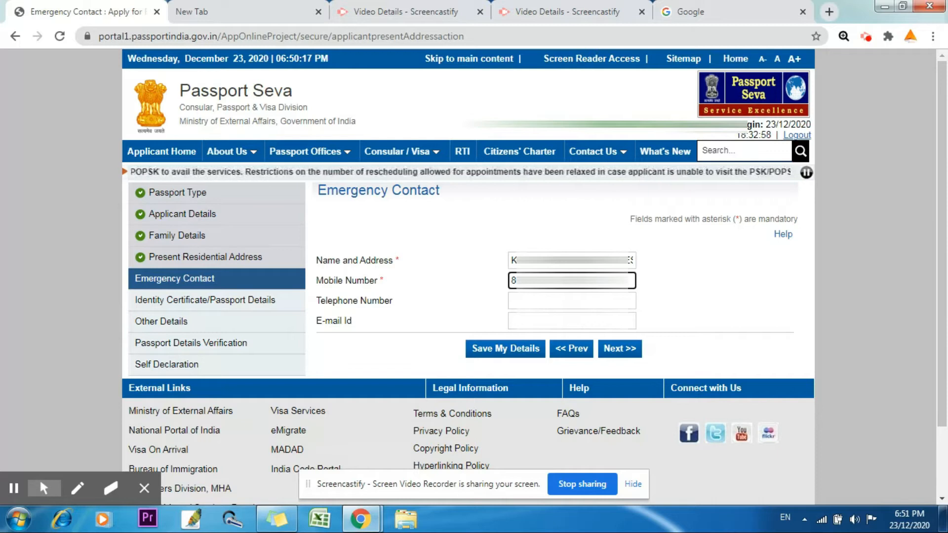
left_click(572, 321)
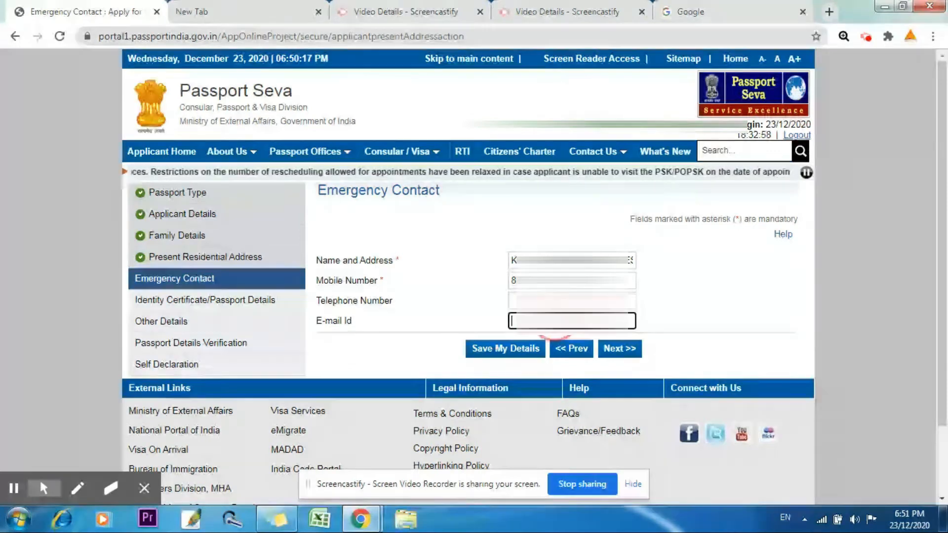
key("ctrl+v")
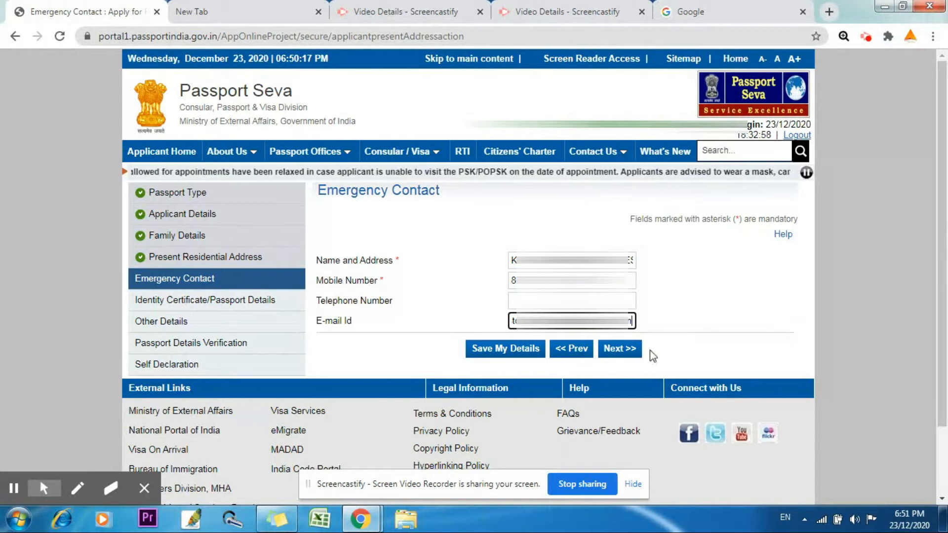
left_click(633, 358)
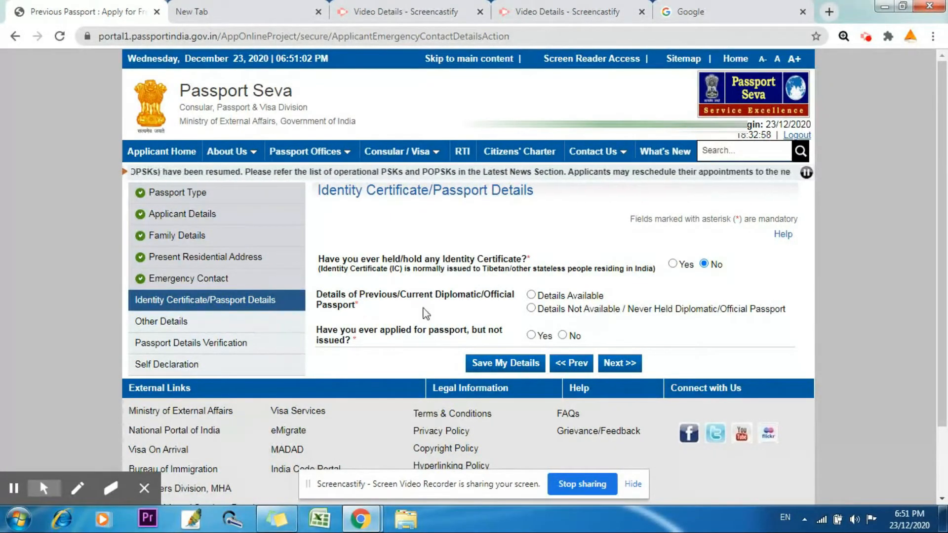
- Declare diplomatic/official passport details not available or never held, answer No to applied-but-not-issued, and proceed to Other Details
left_click(531, 310)
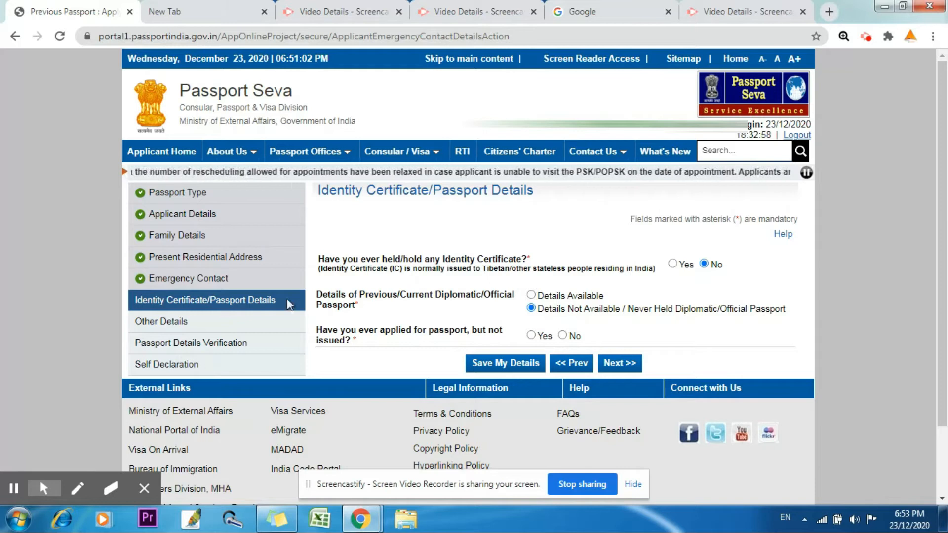
left_click(563, 336)
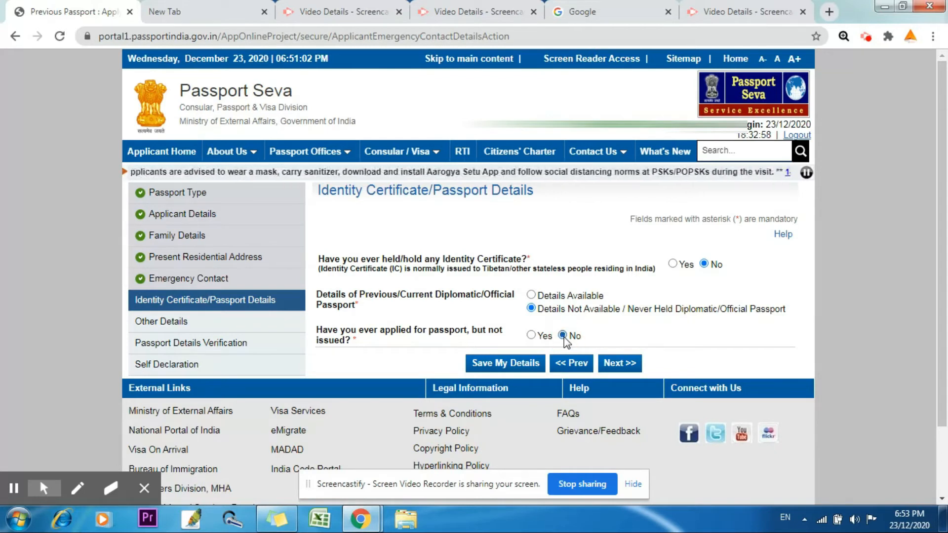
left_click(623, 369)
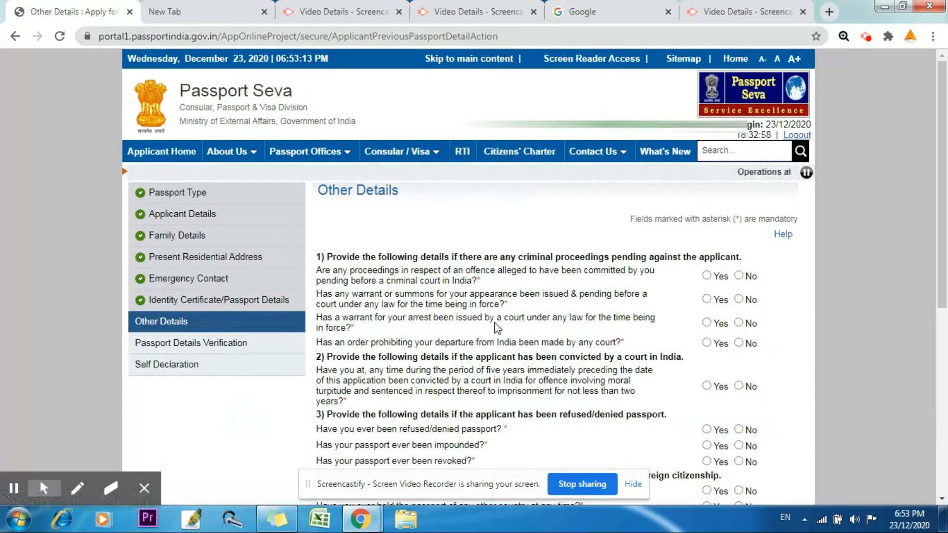
- Answer No to all the Emergency Certificate return and foreign citizenship questions in sections 5 and 4
left_click_drag(941, 183, 943, 287)
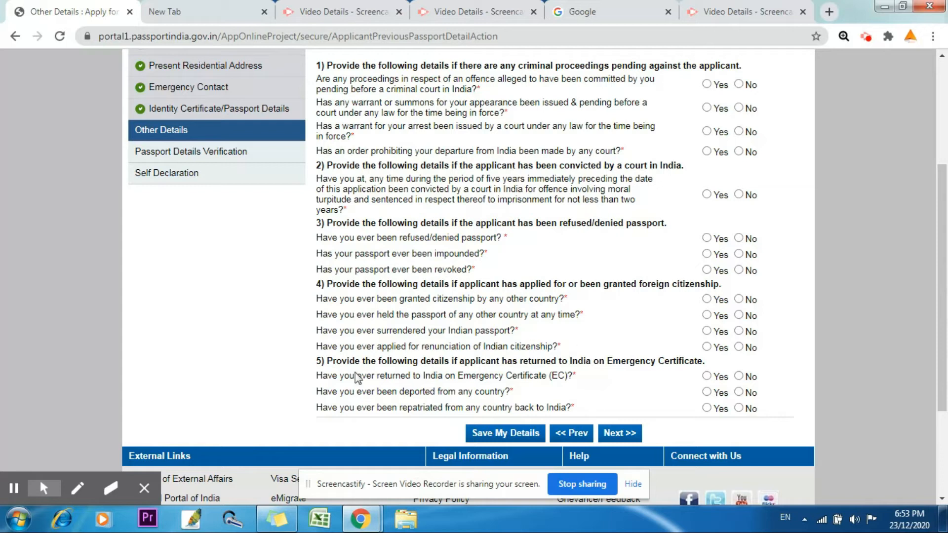
left_click(739, 408)
left_click(740, 392)
left_click(739, 376)
left_click(739, 348)
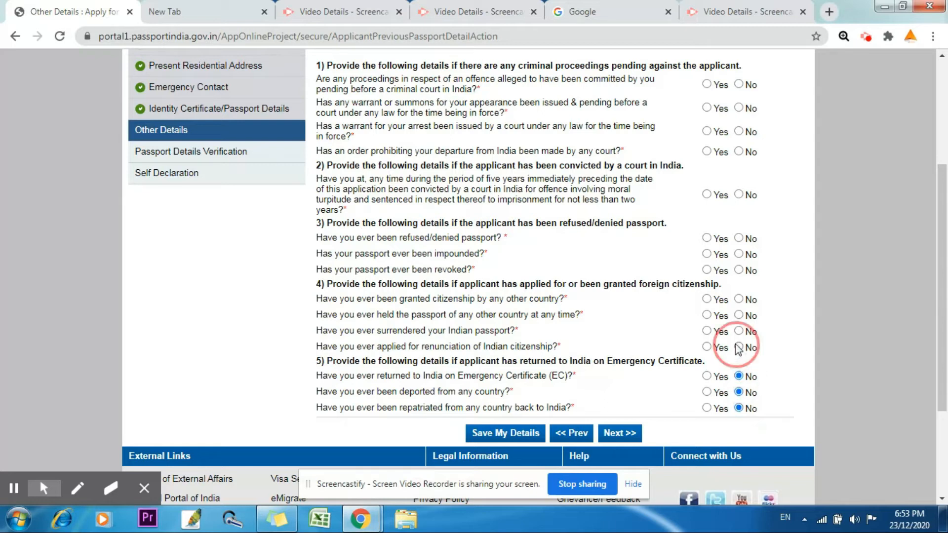
left_click(739, 331)
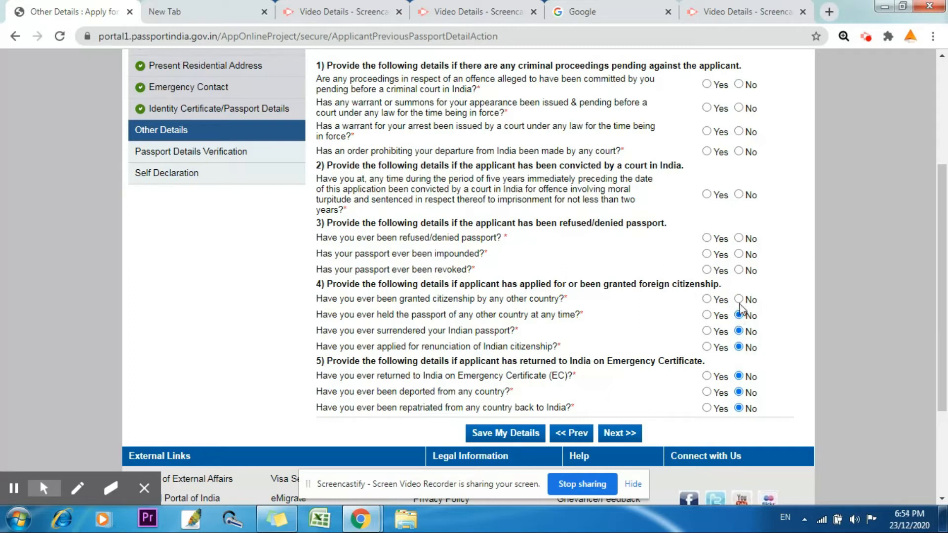
left_click(740, 299)
- Answer No to the passport refusal, court conviction and criminal proceedings questions and proceed to Passport Details Verification
left_click(740, 270)
left_click(740, 254)
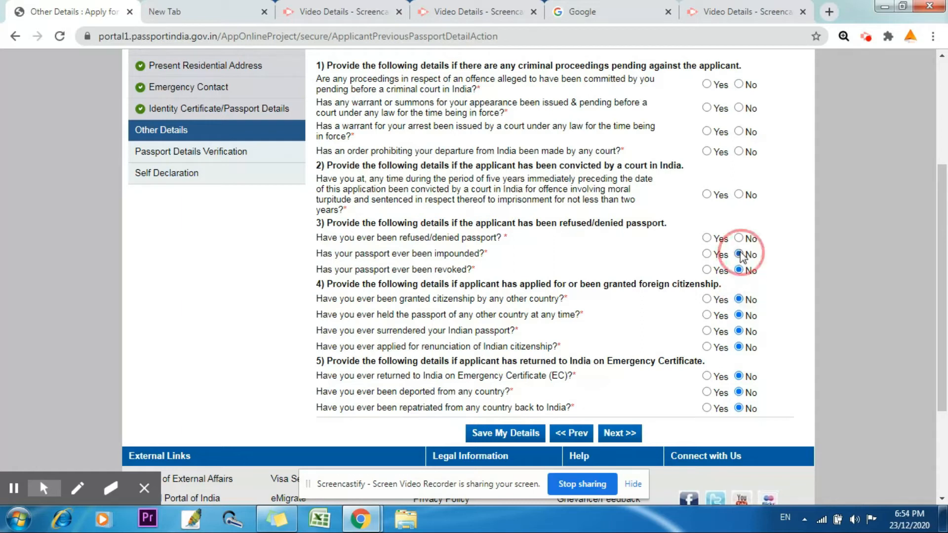
left_click(740, 237)
left_click(740, 195)
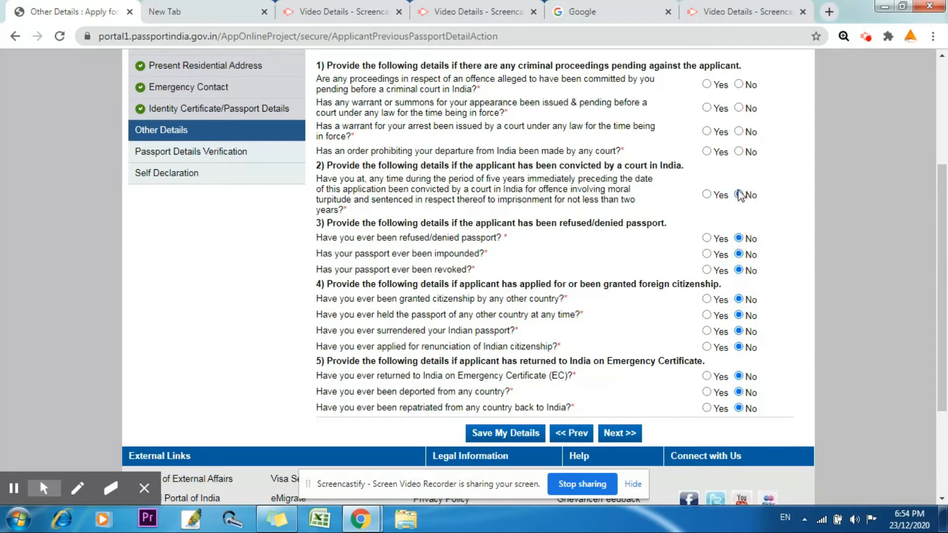
left_click(740, 151)
left_click(742, 110)
left_click(622, 435)
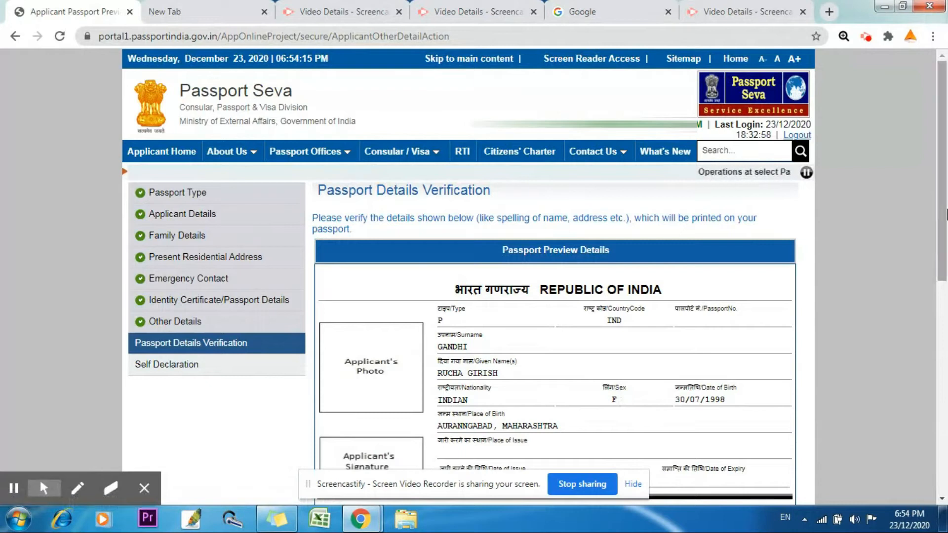
- Check the details in the passport preview and proceed to the Self Declaration
left_click_drag(943, 212, 946, 275)
mouse_move(378, 264)
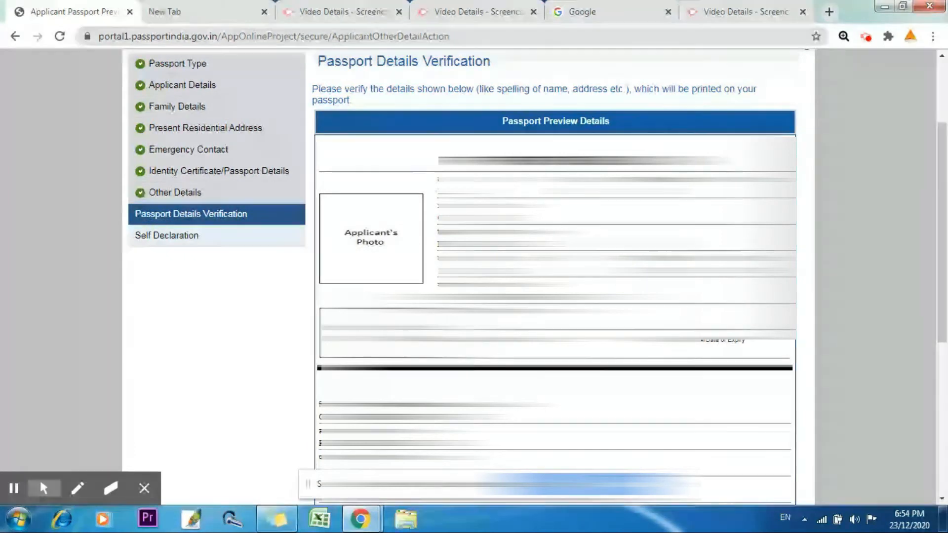
mouse_move(946, 276)
left_mouse_down()
mouse_move(946, 390)
mouse_move(946, 252)
mouse_move(946, 426)
mouse_move(946, 374)
left_mouse_up()
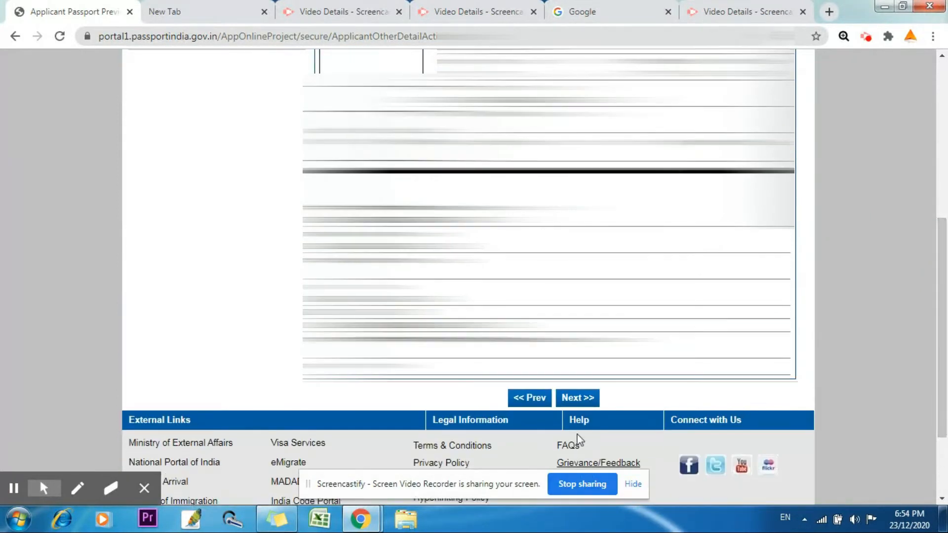
left_click(578, 398)
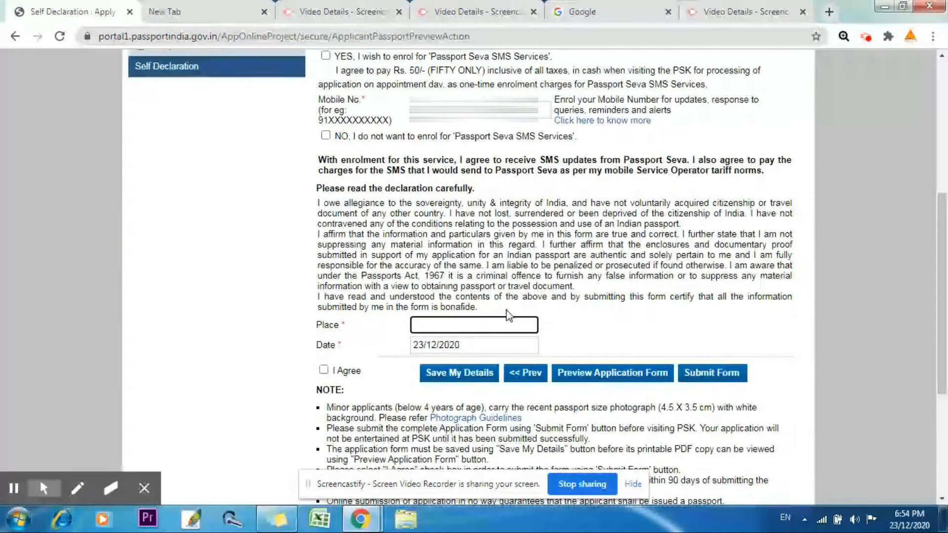
- Choose the PAN Card issued by the Income Tax Department as proof of birth and Aadhaar Card/e-Aadhaar as proof of present address
left_click_drag(945, 242, 947, 151)
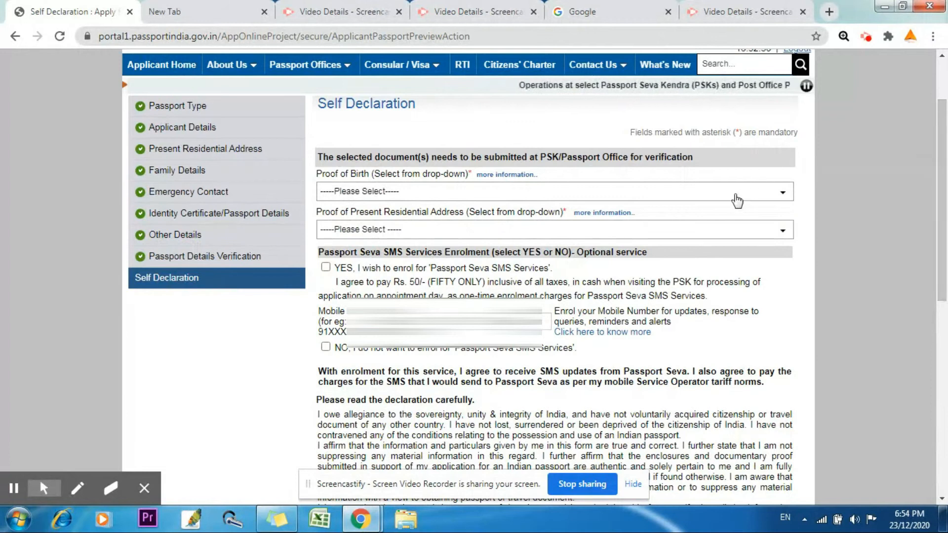
left_click(354, 194)
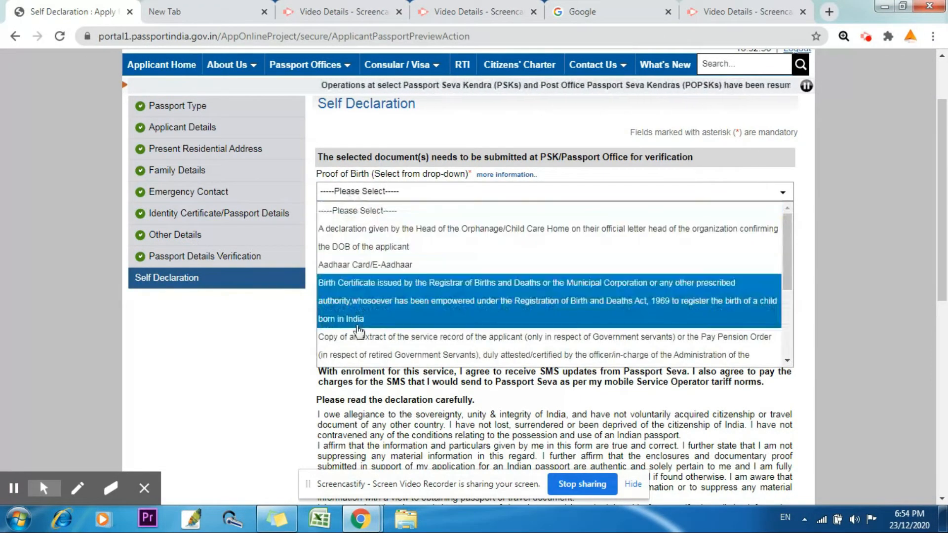
left_click(783, 318)
mouse_move(783, 317)
left_mouse_down()
mouse_move(777, 218)
mouse_move(781, 322)
left_mouse_up()
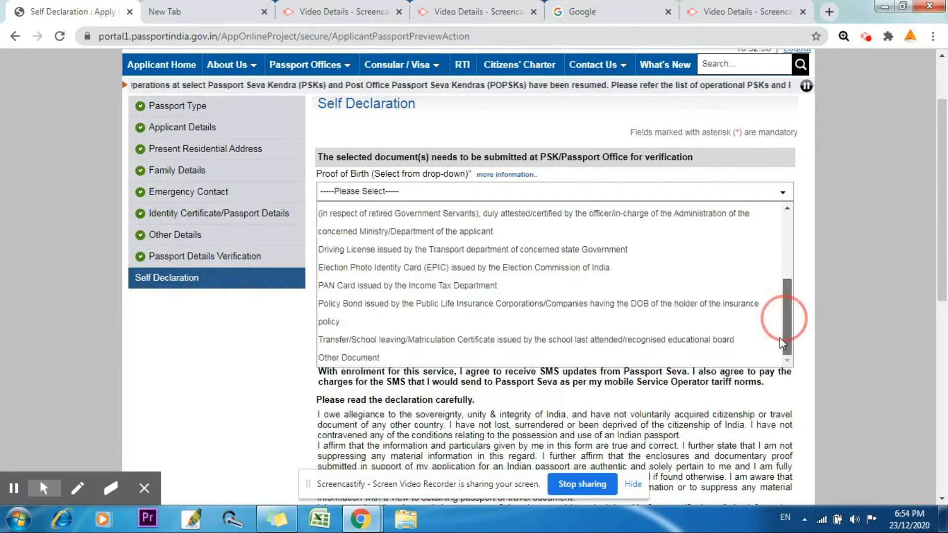
left_click(530, 294)
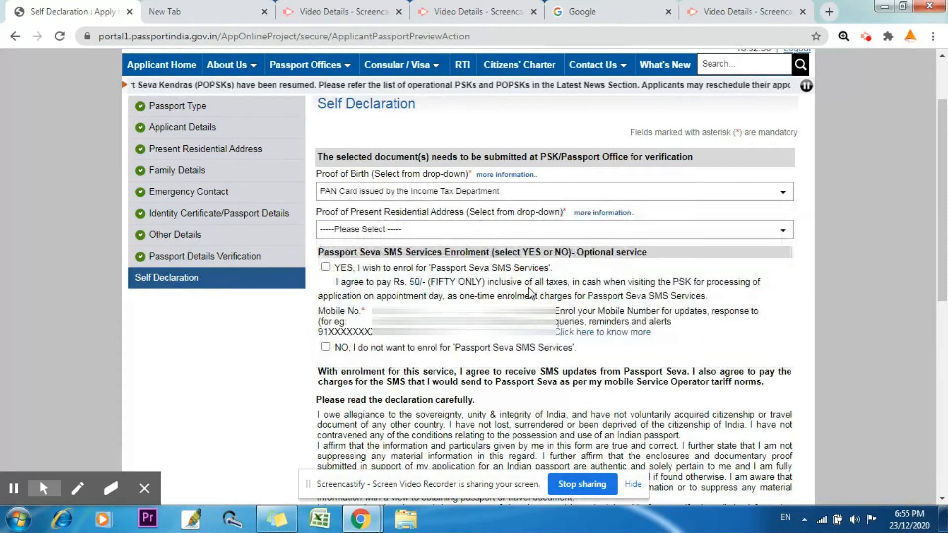
left_click(435, 235)
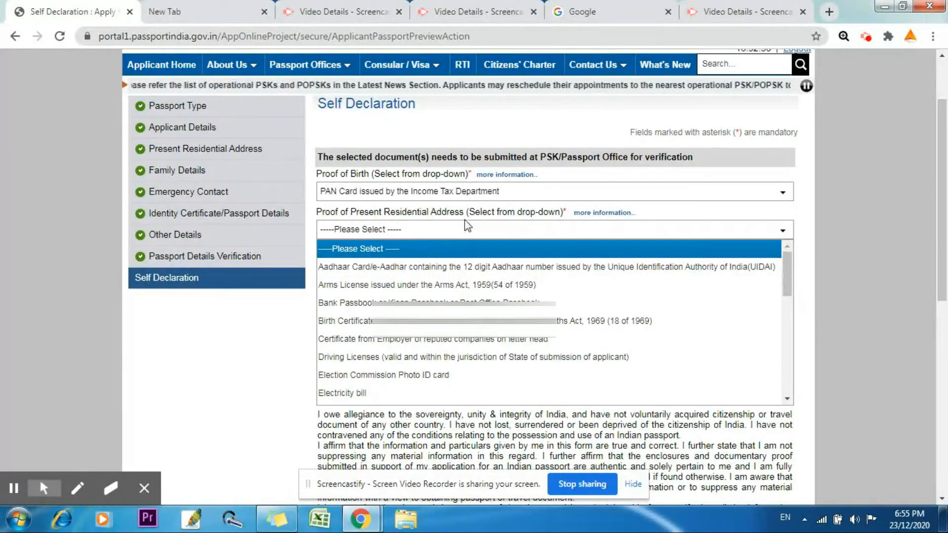
left_click(449, 275)
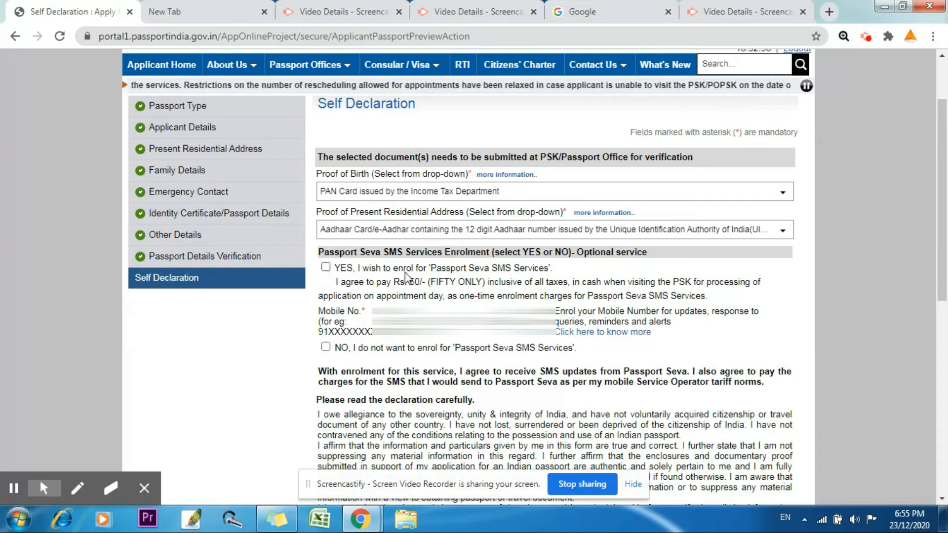
- Enrol for Passport Seva SMS Services, enter PUNE as the declaration's place, agree to the declaration and save the details
left_click(325, 268)
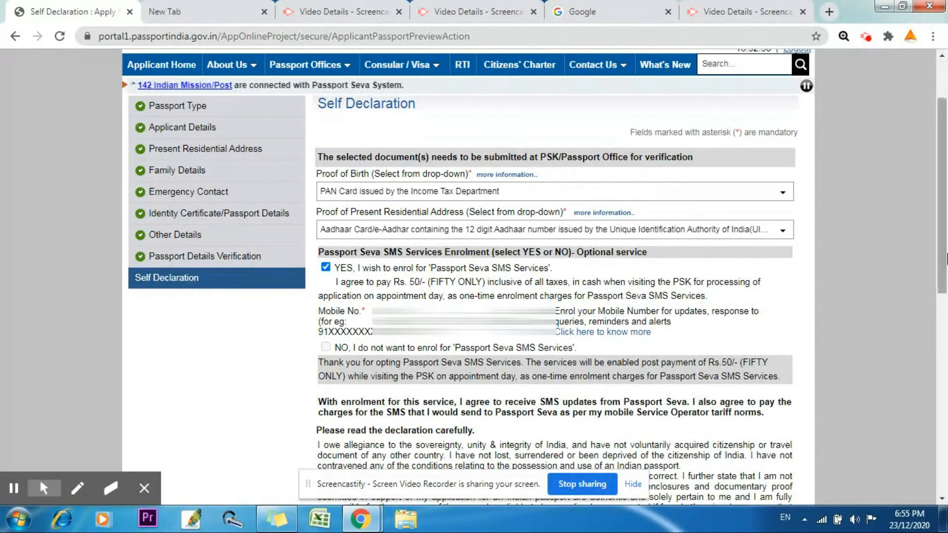
scroll(945, 309, "down", 5)
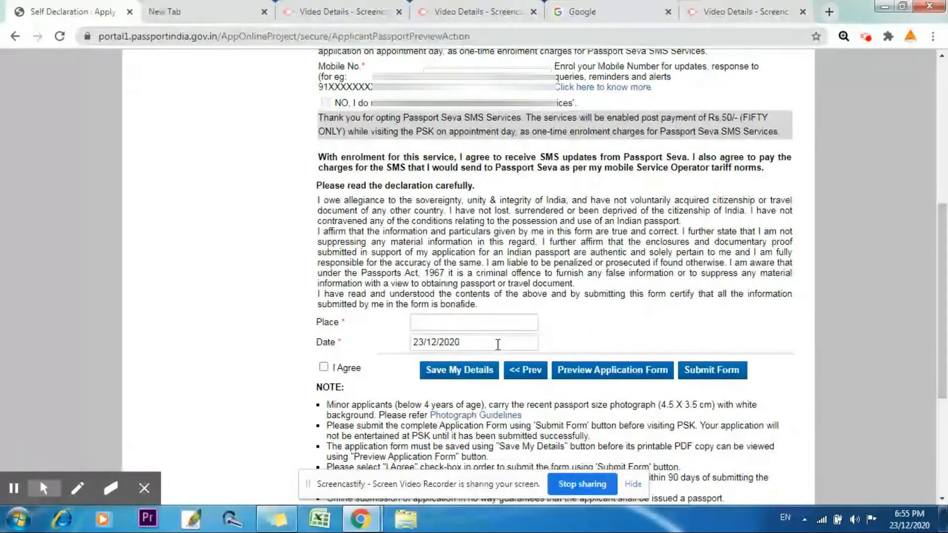
left_click(484, 329)
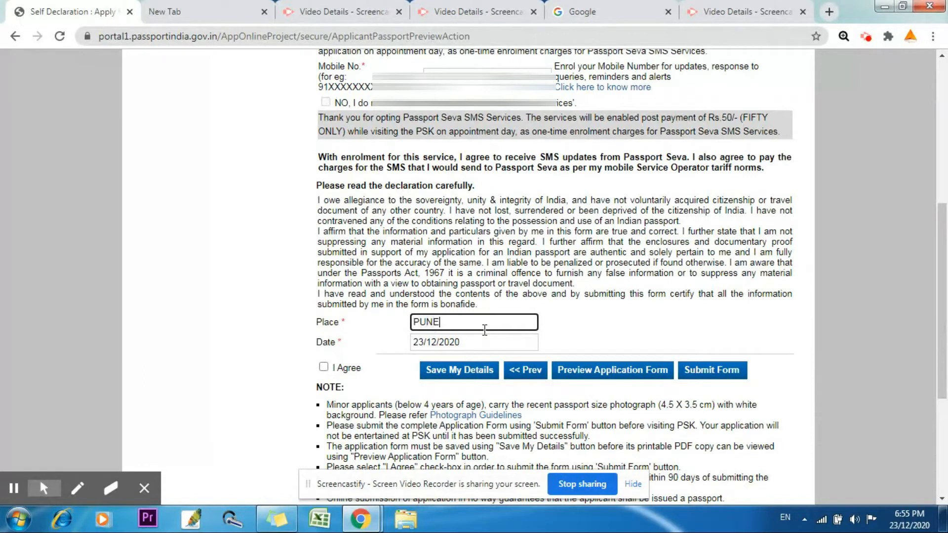
left_click(323, 368)
left_click(439, 374)
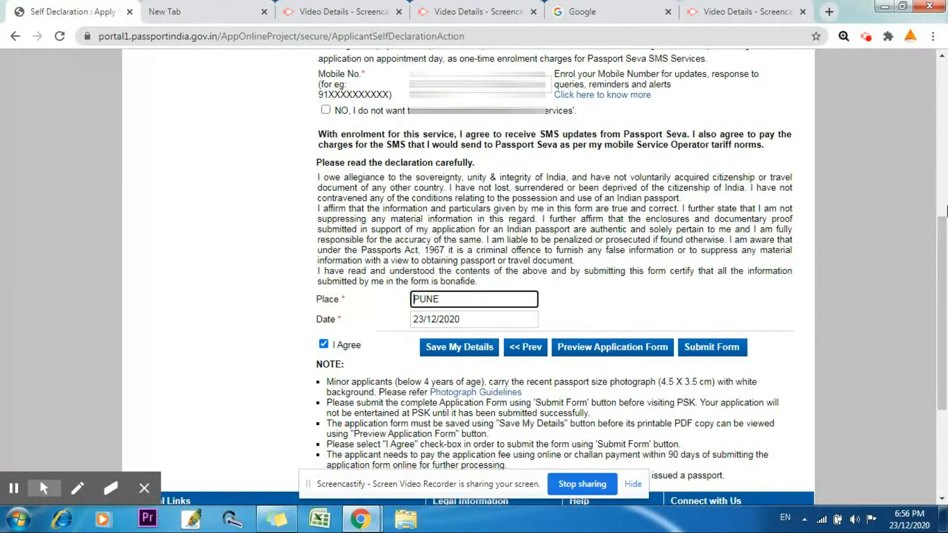
- Preview the completed application form, return to the self declaration and submit the form
scroll(945, 217, "down", 2)
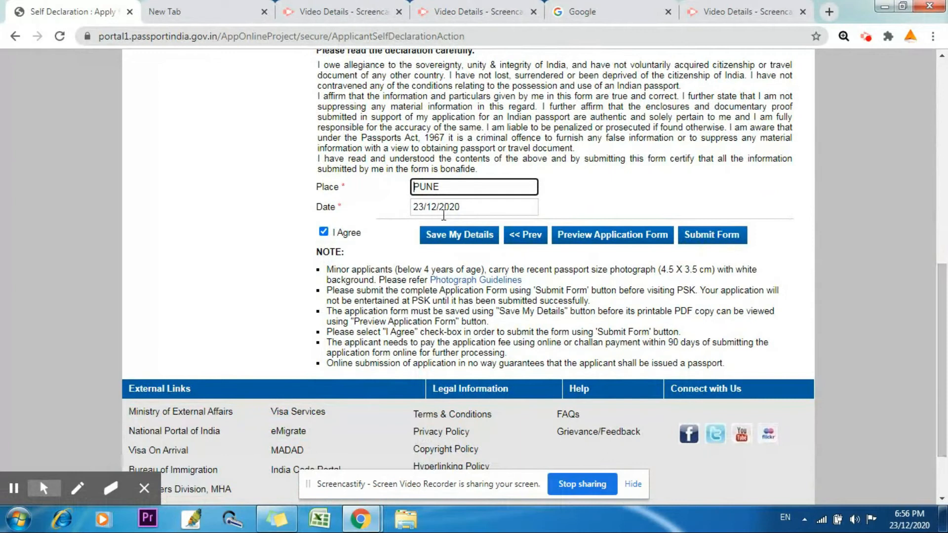
left_click(626, 242)
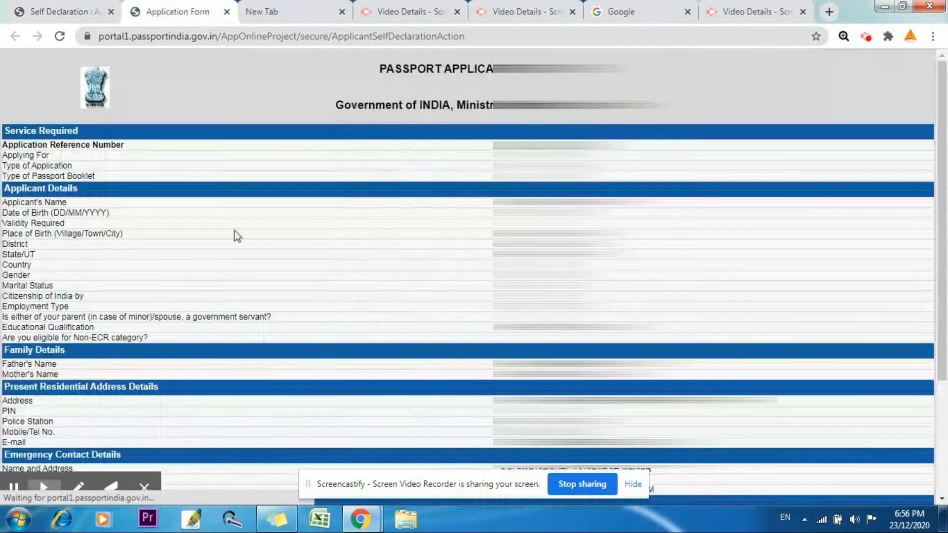
left_click_drag(941, 228, 943, 310)
left_click_drag(940, 363, 947, 225)
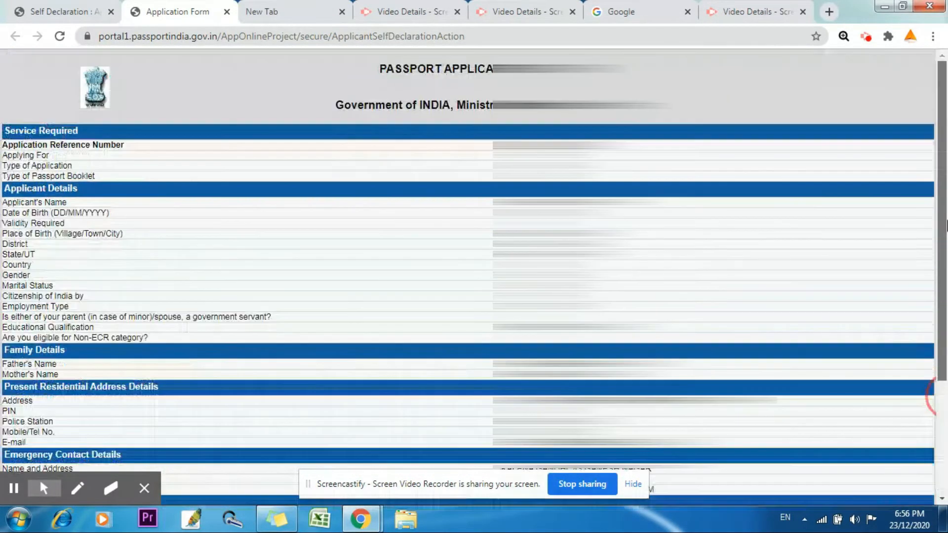
left_click(73, 8)
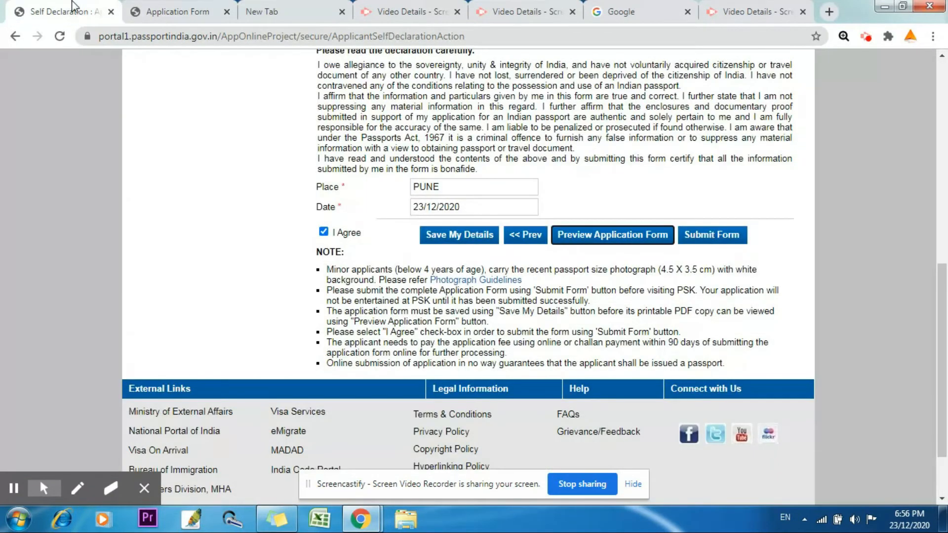
left_click(711, 237)
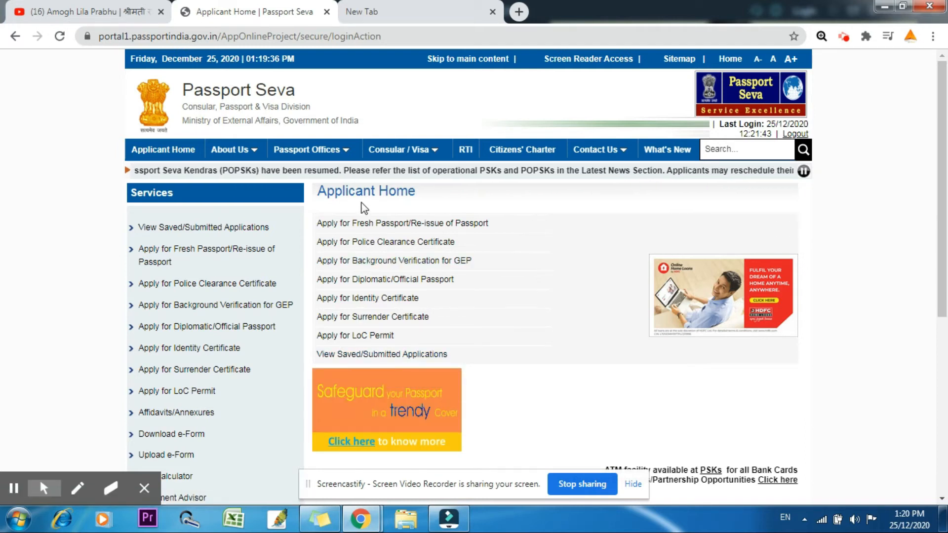
- Select the application submitted on 23/12/2020 among the saved/submitted applications and open Pay and Schedule Appointment for it
left_click(381, 358)
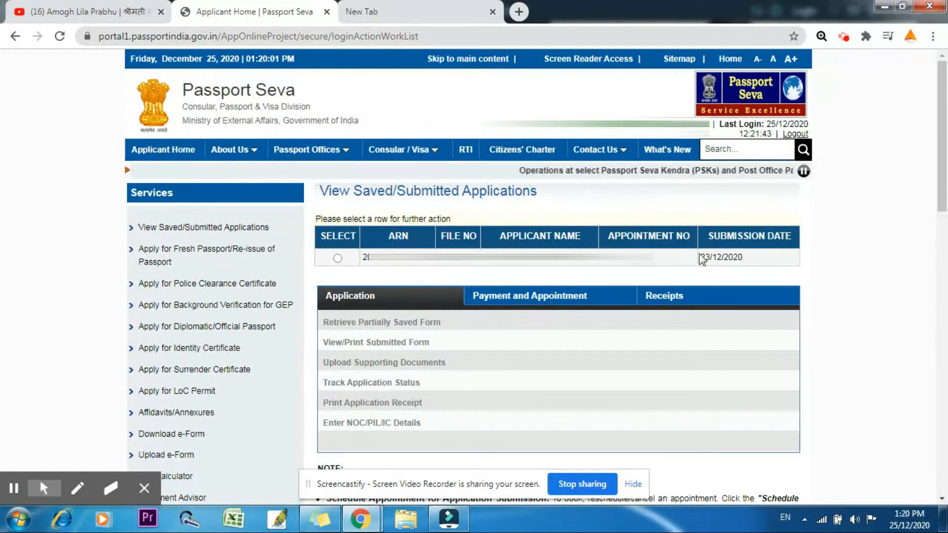
left_click(338, 257)
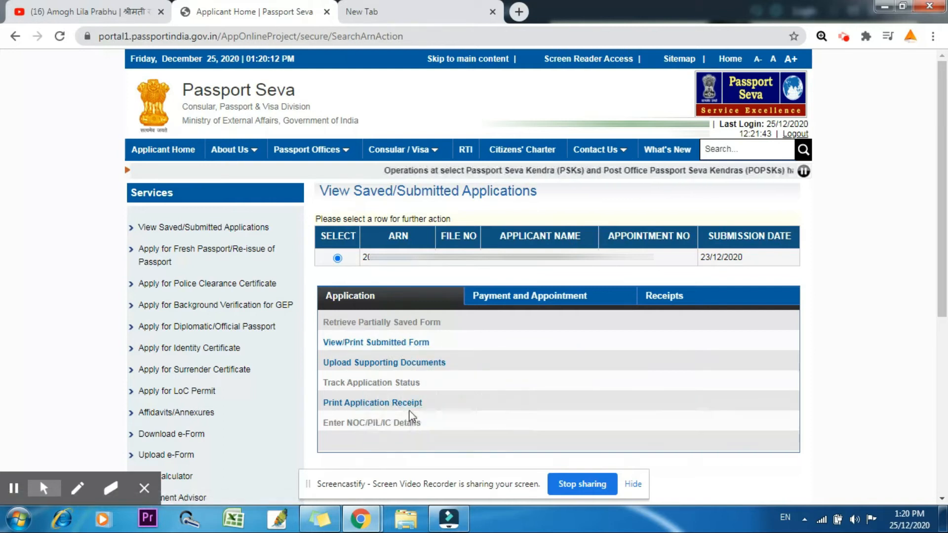
left_click(560, 299)
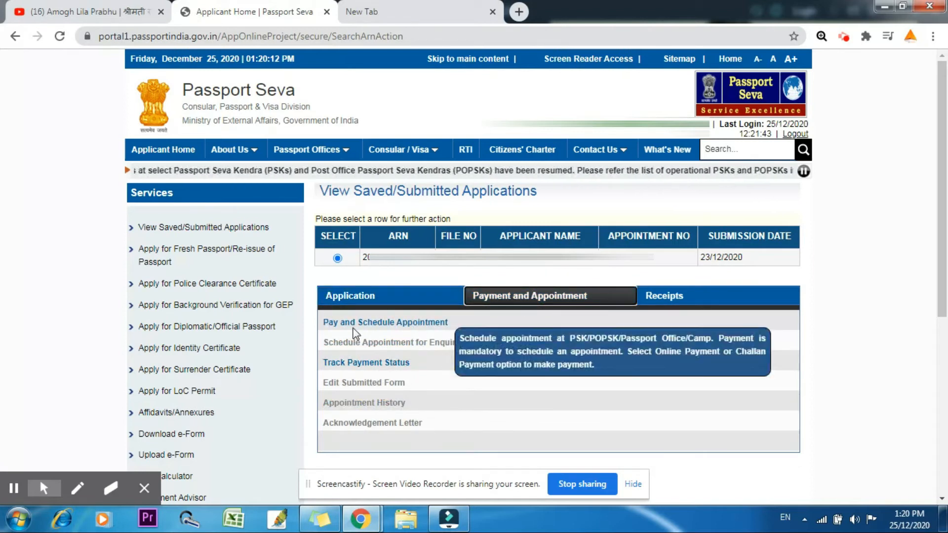
left_click(399, 323)
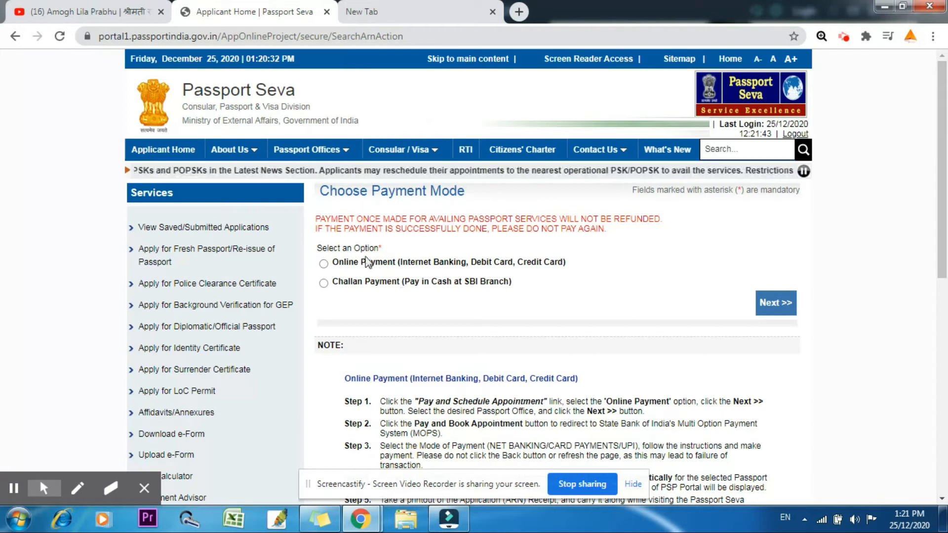
- Choose Online Payment as the payment mode and continue to the appointment availability list for RPO Pune
left_click(324, 268)
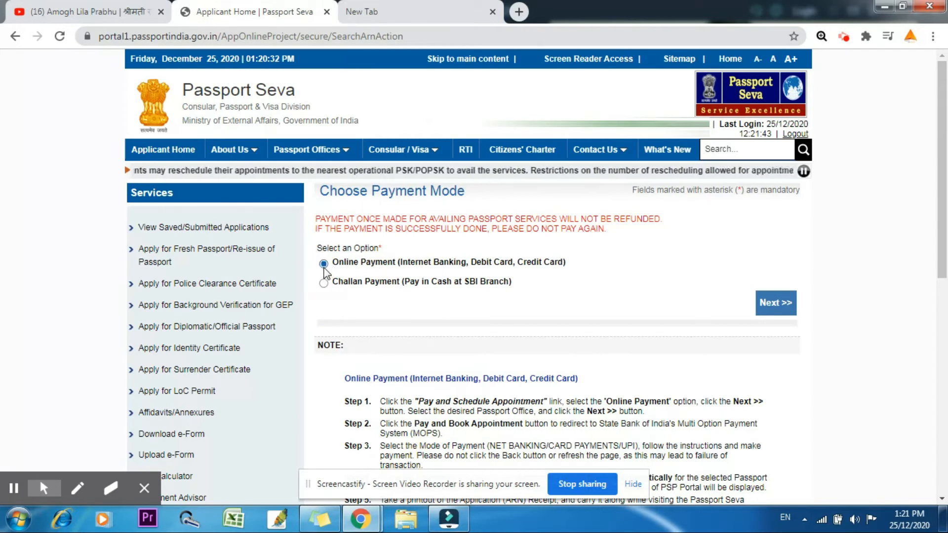
left_click(788, 311)
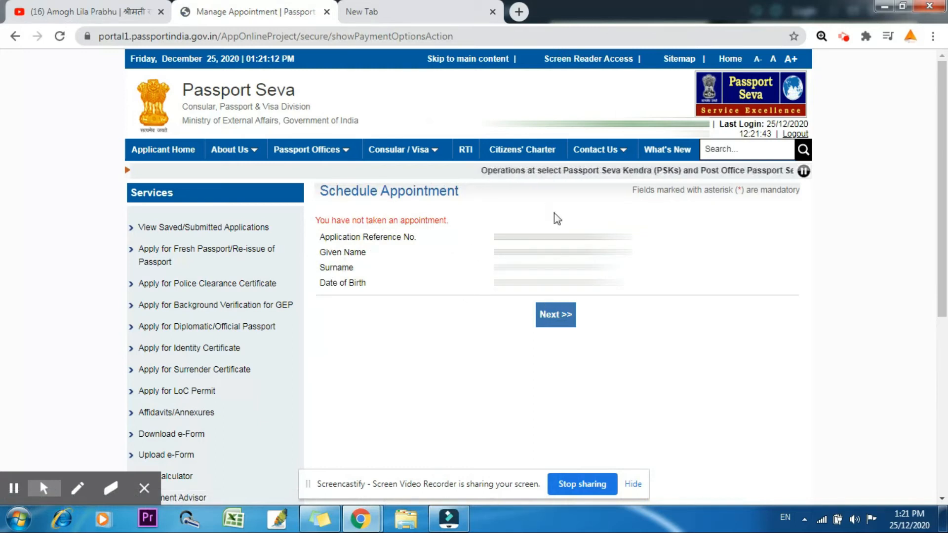
left_click(558, 320)
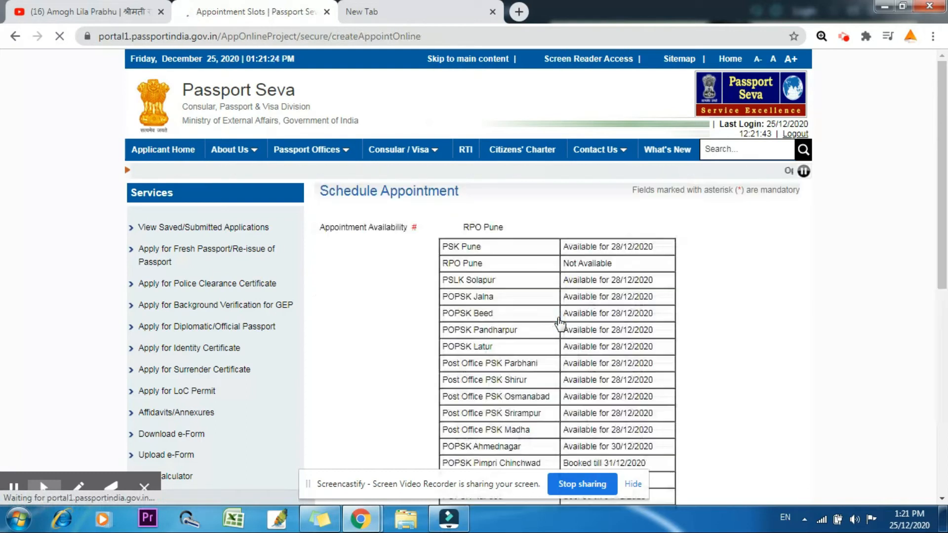
left_click_drag(938, 170, 945, 223)
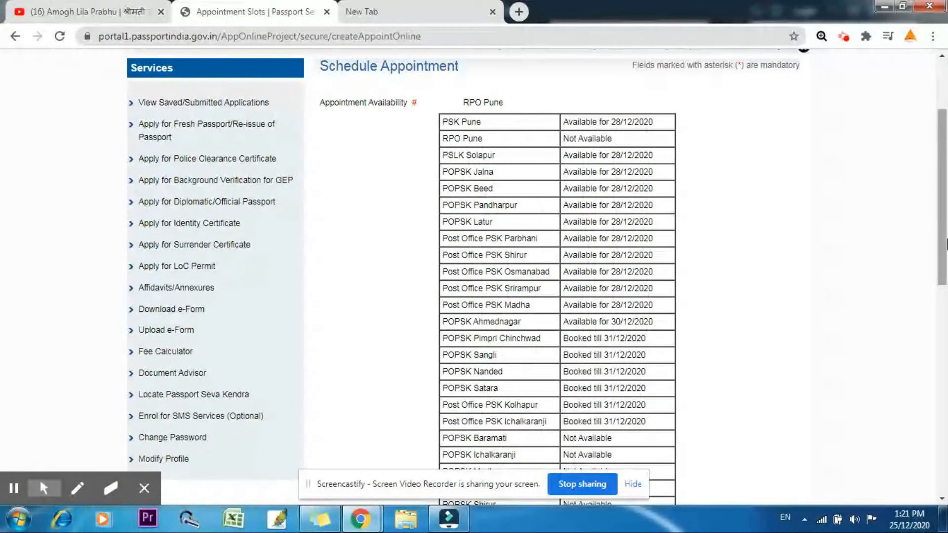
- Choose RPO Pune as the PSK/RPO/Camp/Mela location, enter the displayed captcha characters and continue to the payment page
left_click_drag(947, 265, 947, 334)
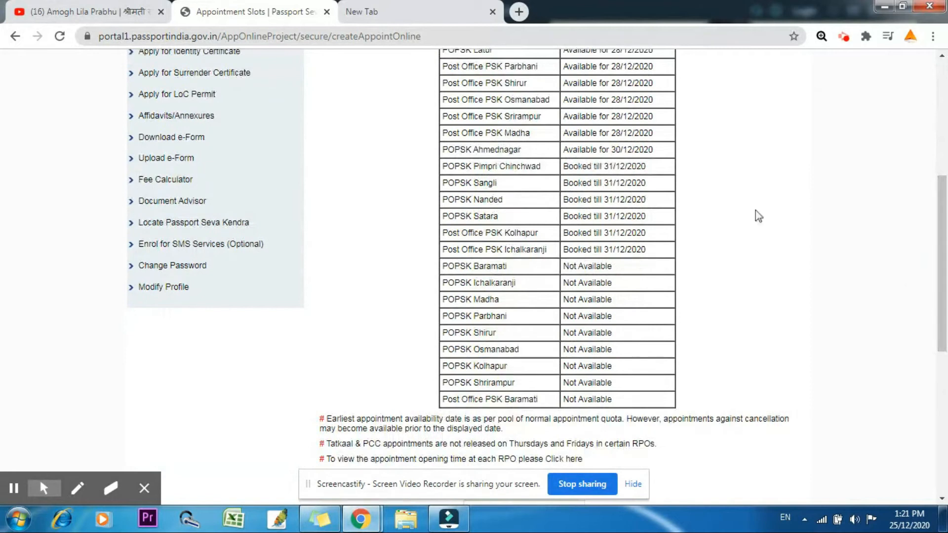
left_click_drag(946, 282, 947, 368)
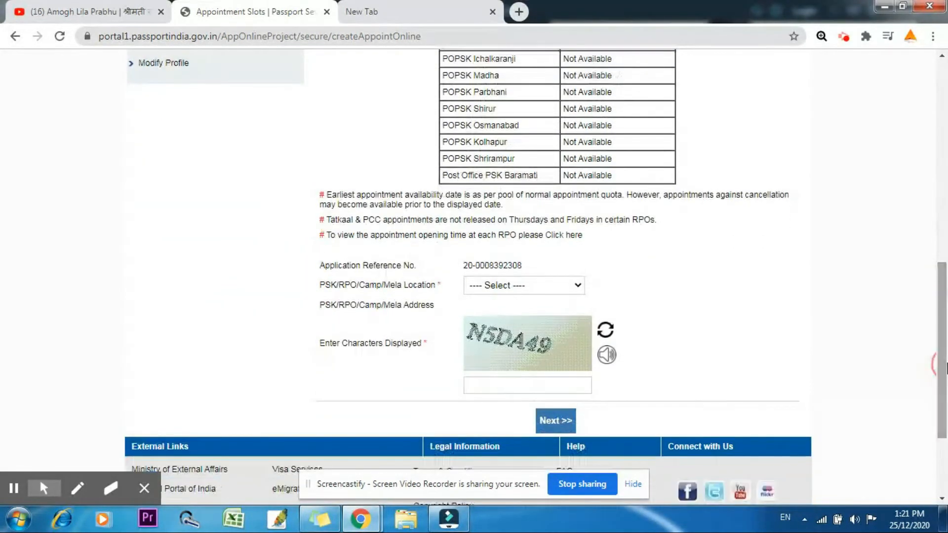
left_click(546, 286)
scroll(568, 247, "down", 1)
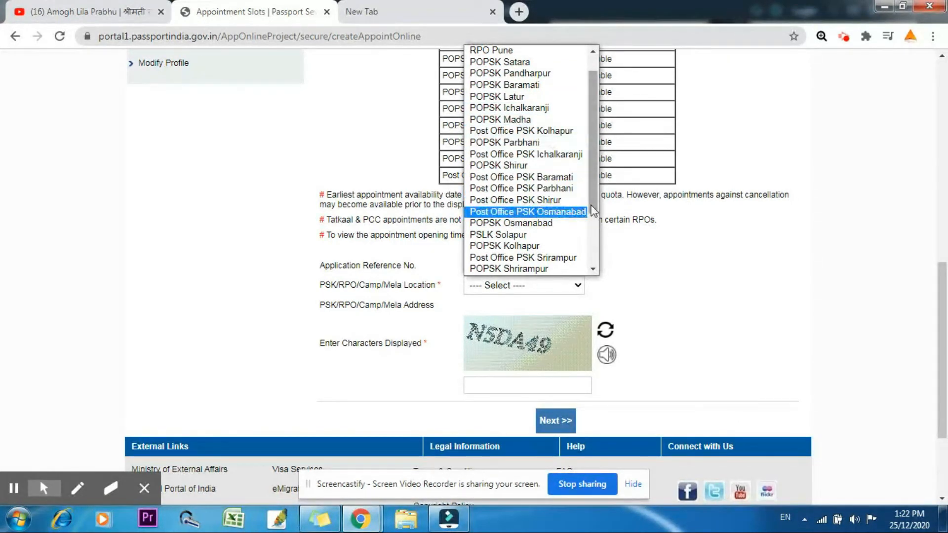
left_click(521, 49)
left_click(491, 384)
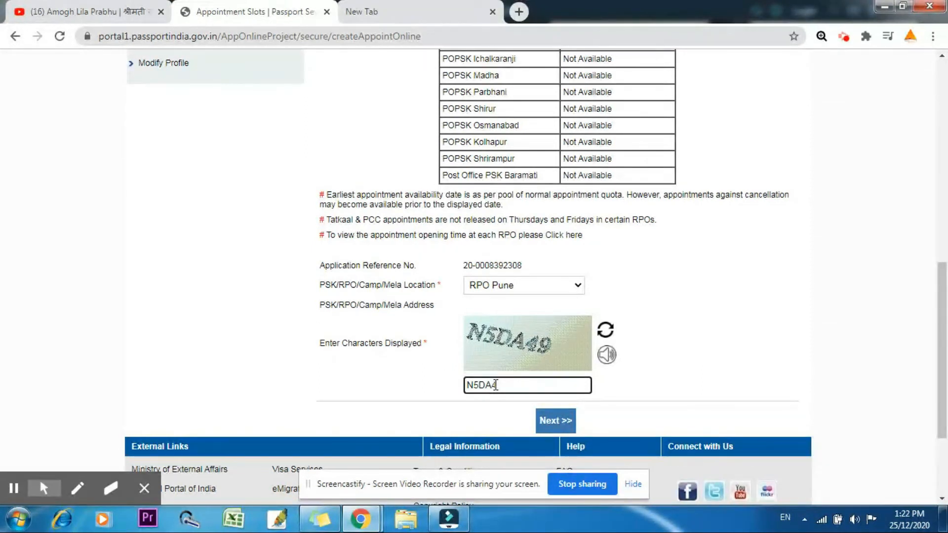
left_click(573, 422)
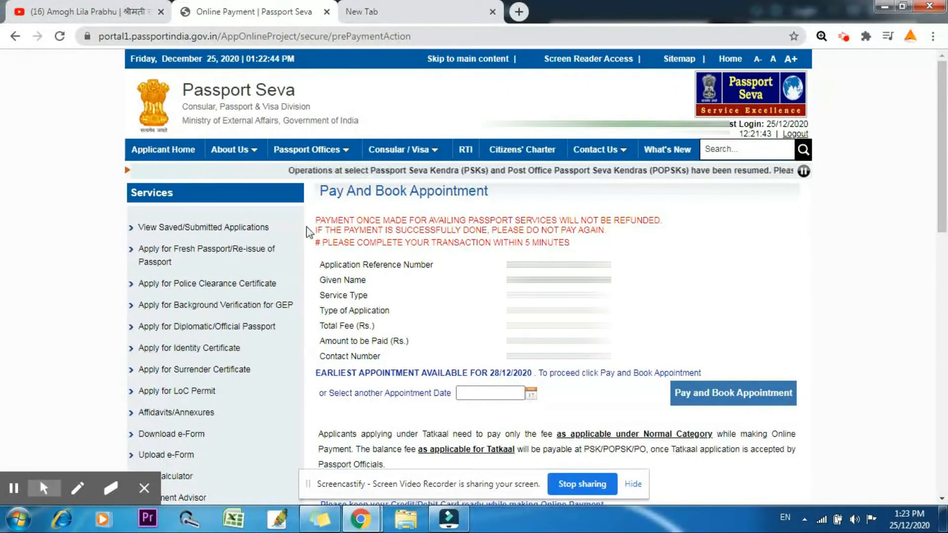
- Select 28/12/2020 as the appointment date and proceed with Pay and Book Appointment
left_click_drag(946, 139, 946, 191)
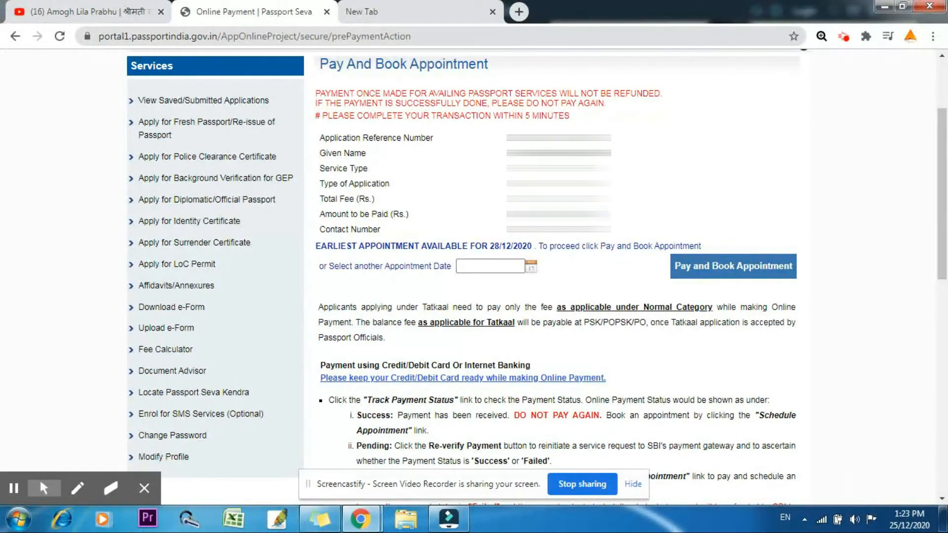
left_click(523, 270)
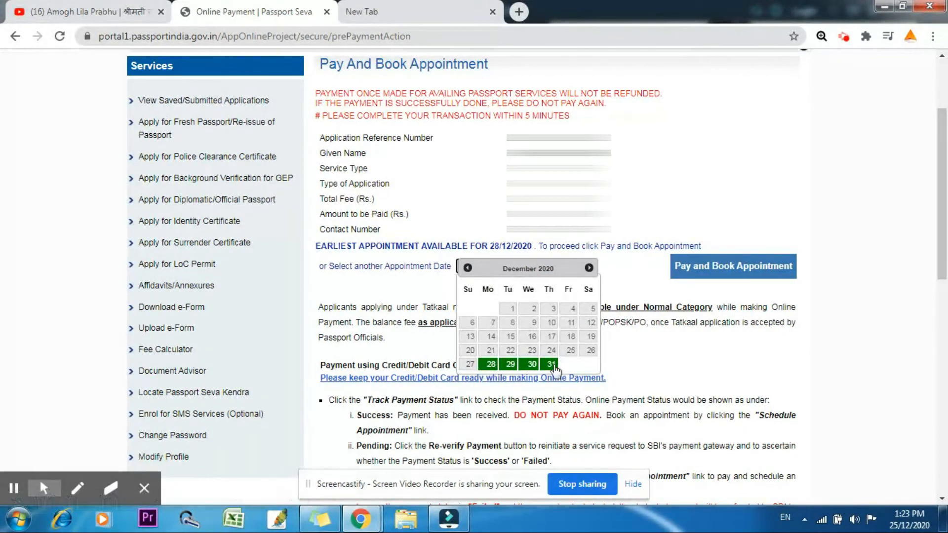
left_click(493, 367)
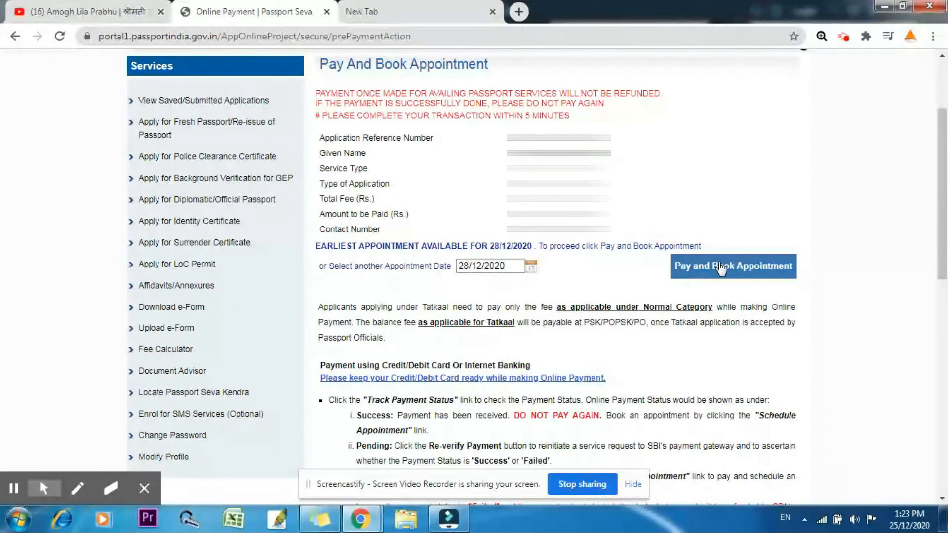
left_click(759, 268)
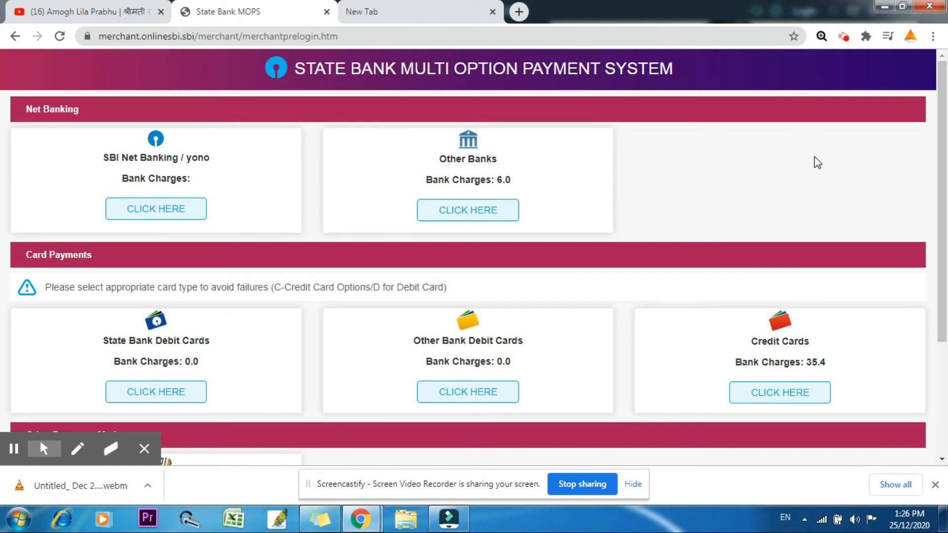
- Review the net banking, card and UPI payment options and their bank charges on the State Bank payment page
left_click_drag(946, 190, 947, 227)
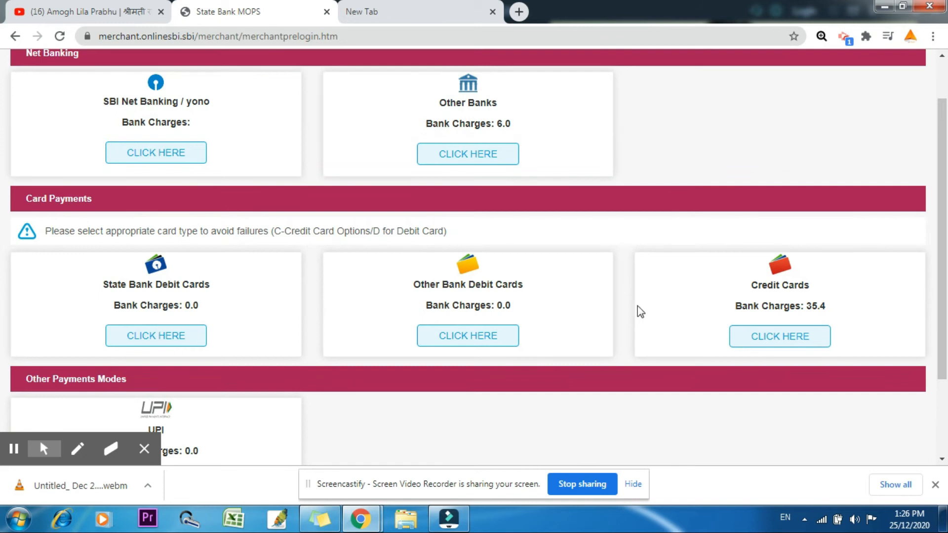
scroll(937, 250, "down", 3)
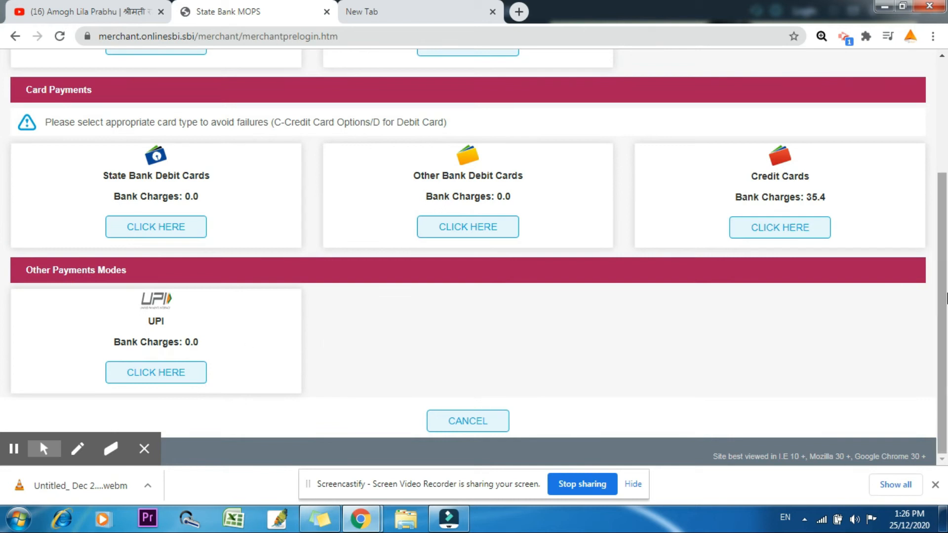
left_click_drag(936, 292, 941, 205)
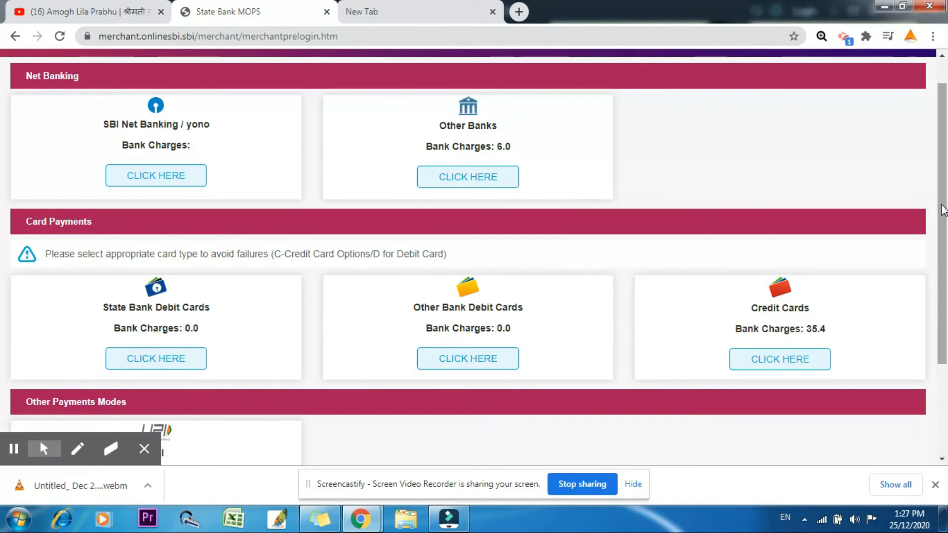
scroll(942, 208, "up", 1)
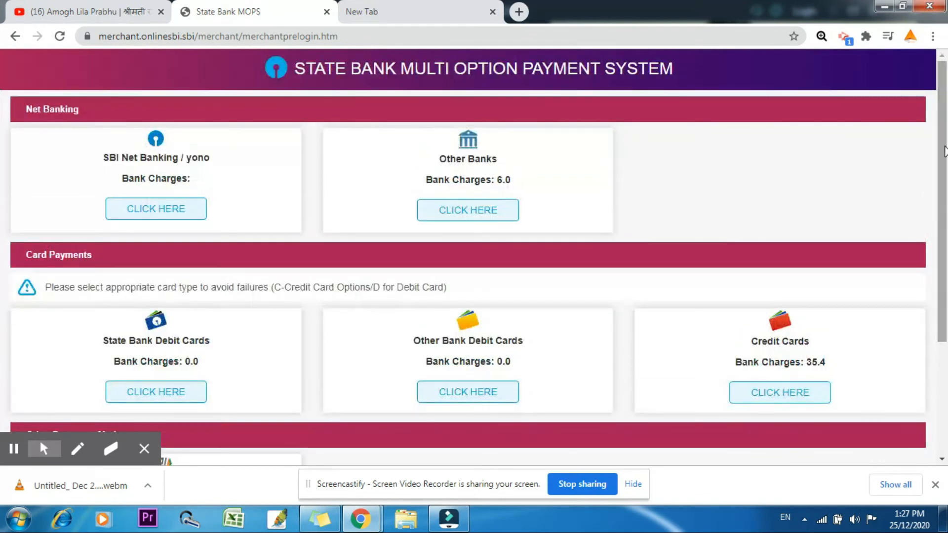